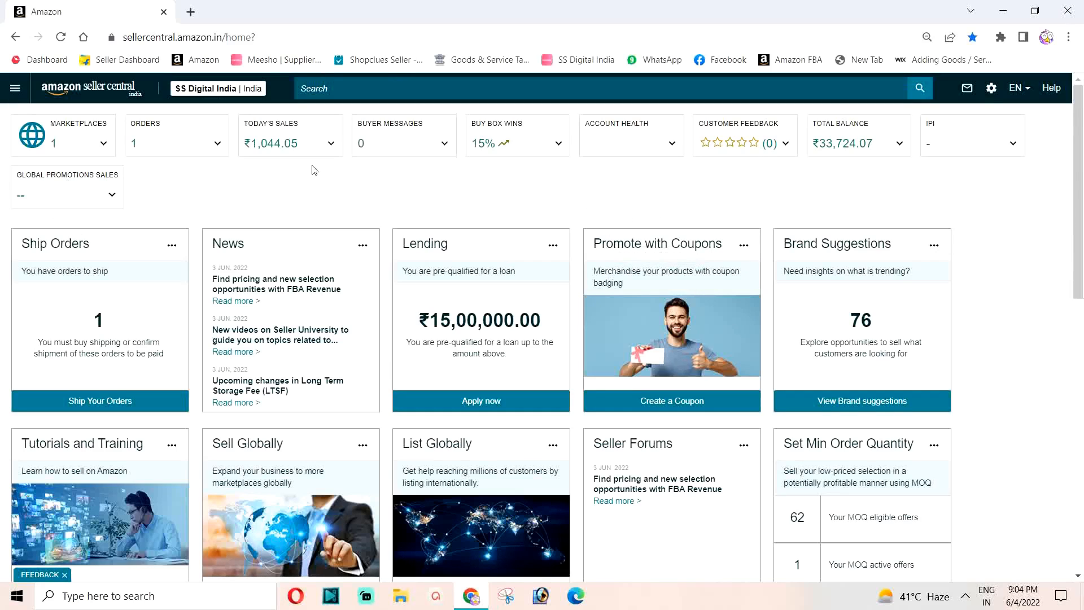
Step: Open the Order Reports page from the Orders section
left_click(18, 94)
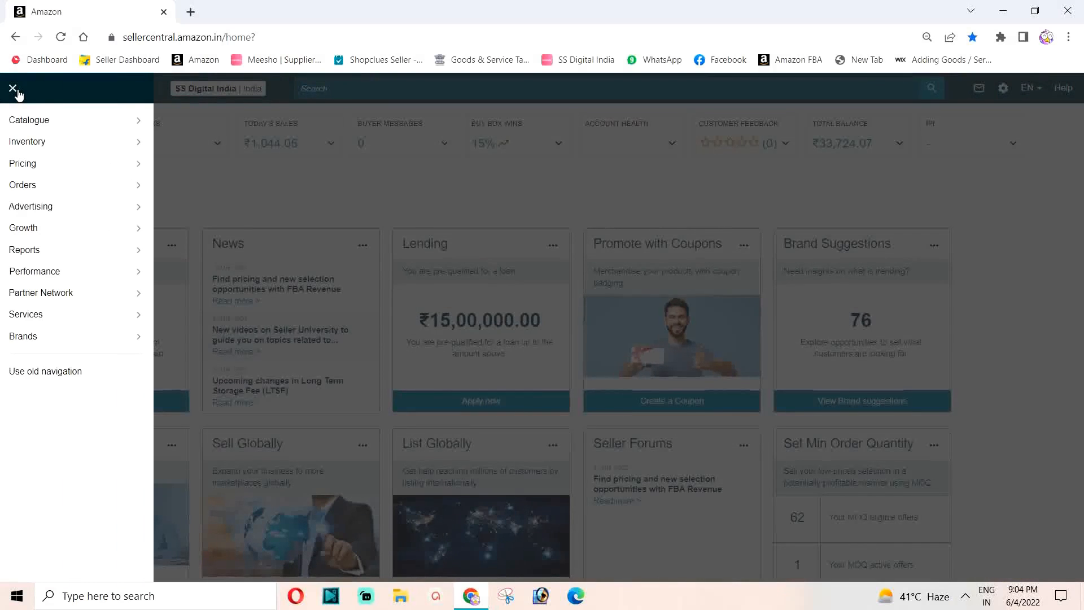
mouse_move(17, 185)
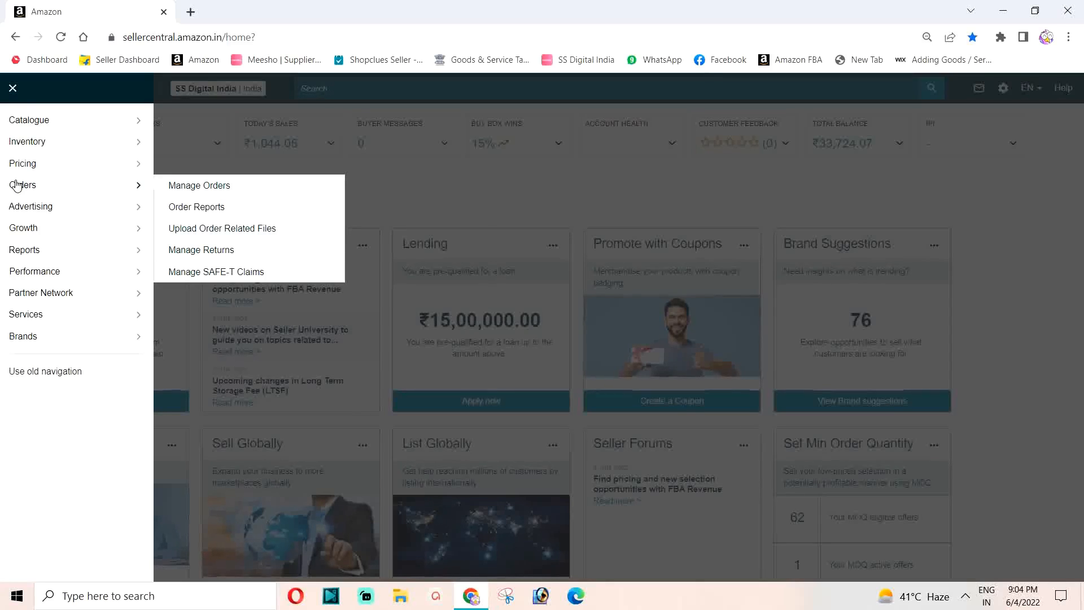
left_click(190, 213)
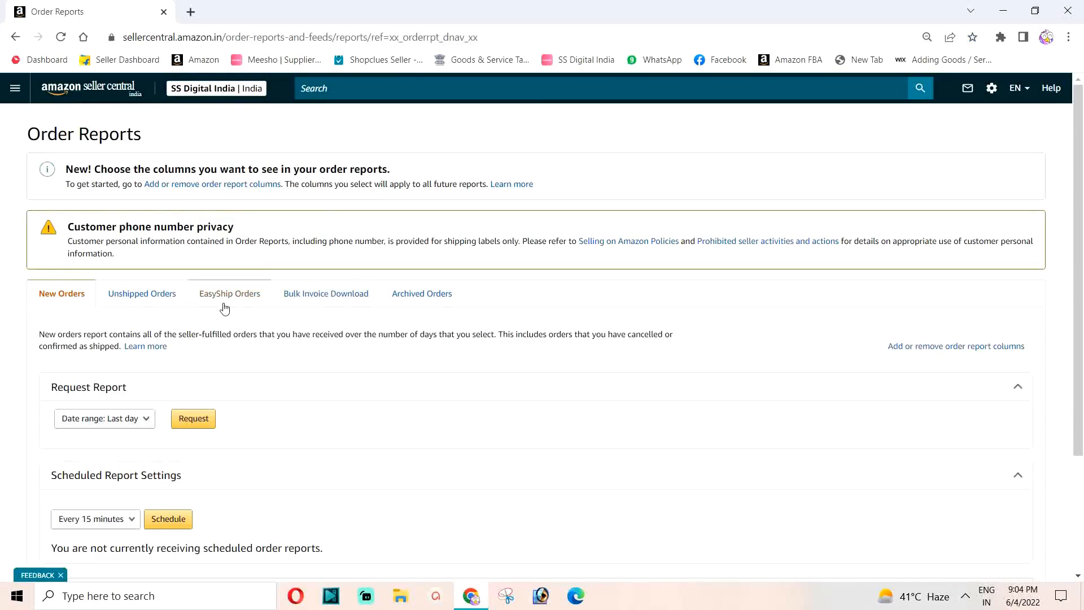
scroll(224, 308, "down", 1)
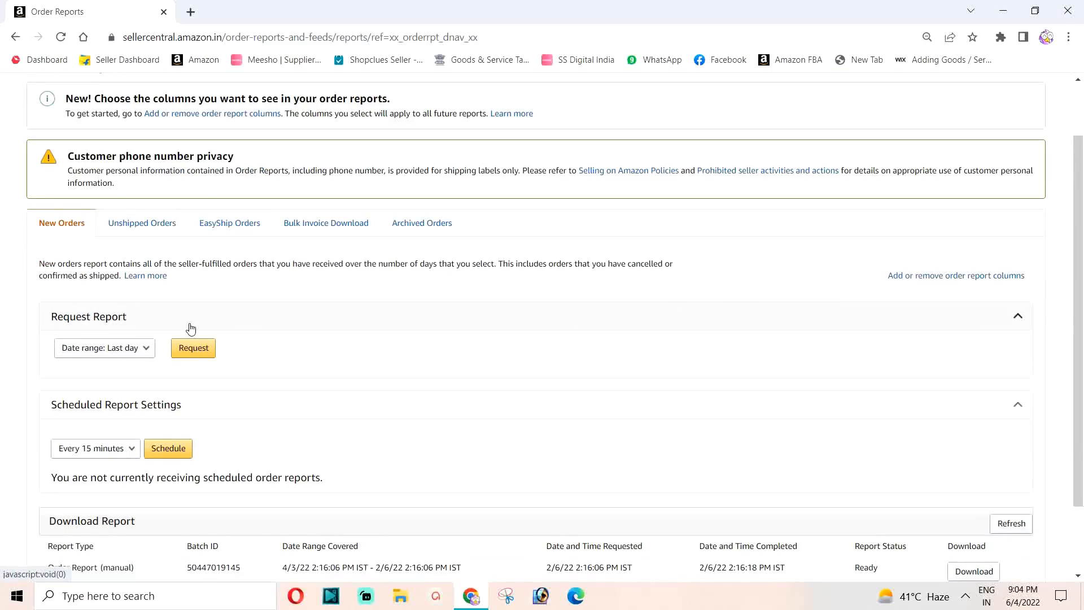
left_click(146, 354)
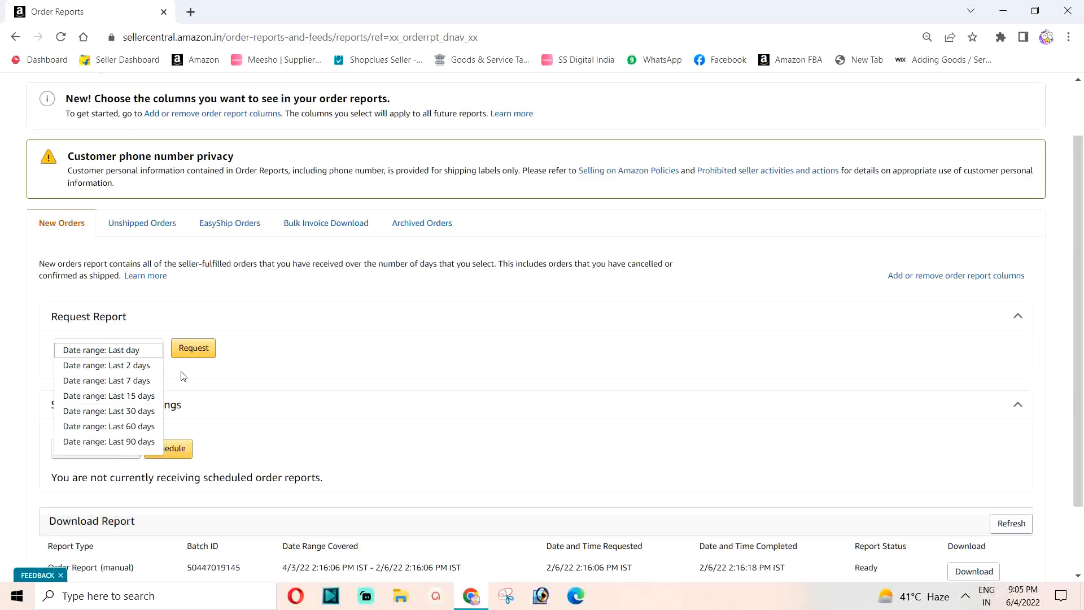
left_click(284, 360)
scroll(237, 347, "down", 1)
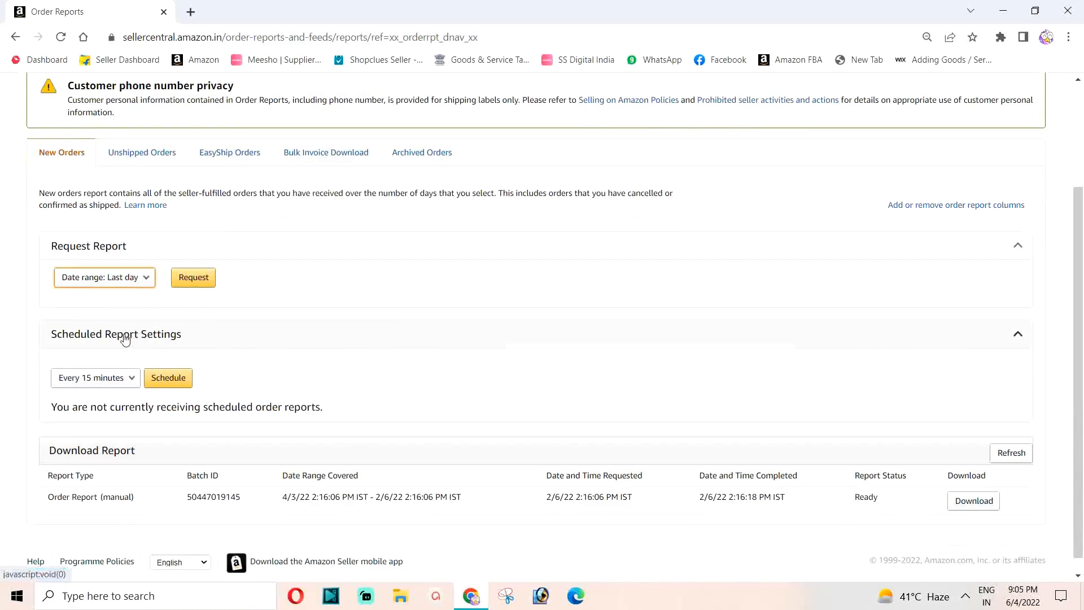
scroll(215, 334, "down", 1)
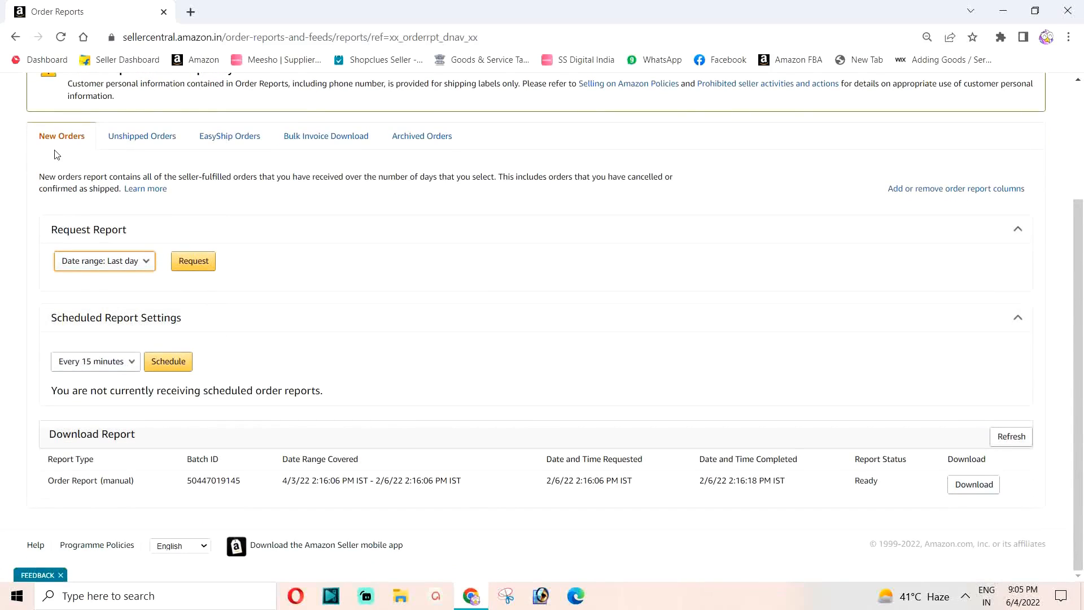
Step: Request a New Orders report with the date range set to the last 30 days
scroll(62, 161, "up", 1)
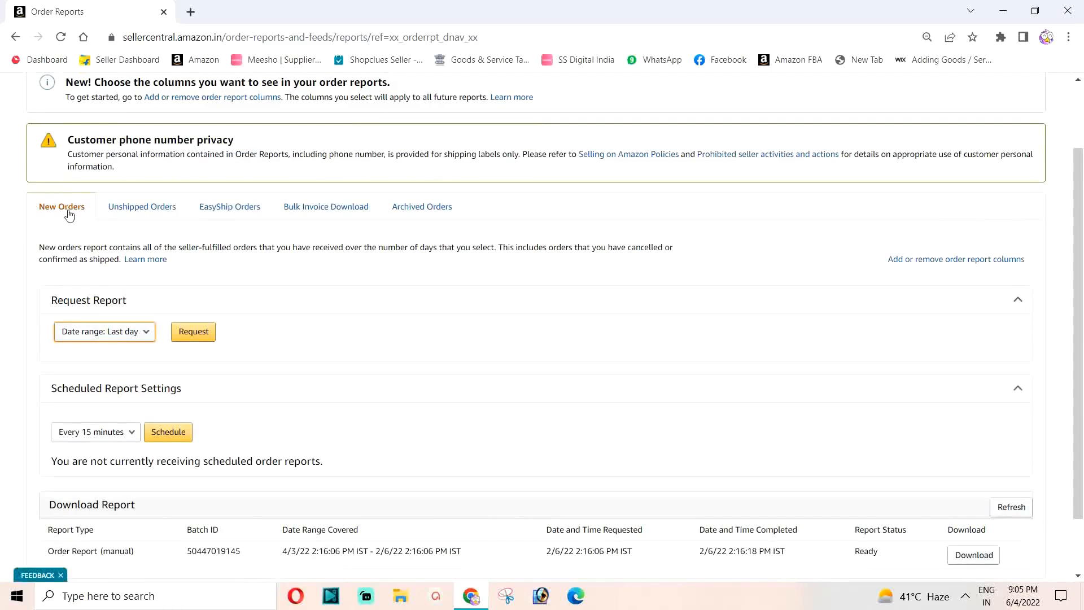
left_click(152, 338)
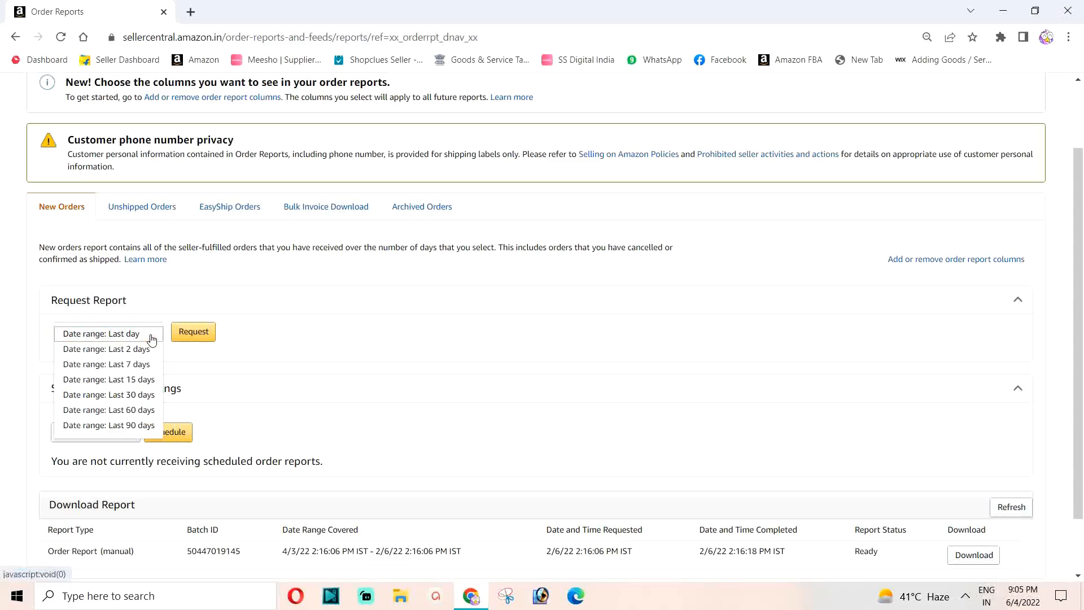
left_click(102, 393)
scroll(248, 377, "down", 1)
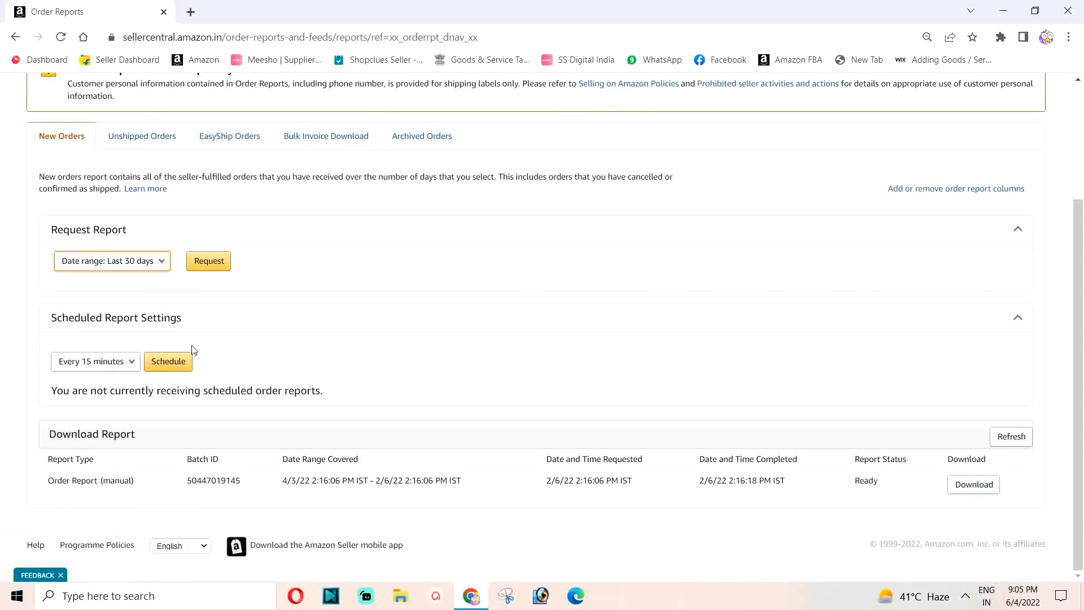
left_click(207, 271)
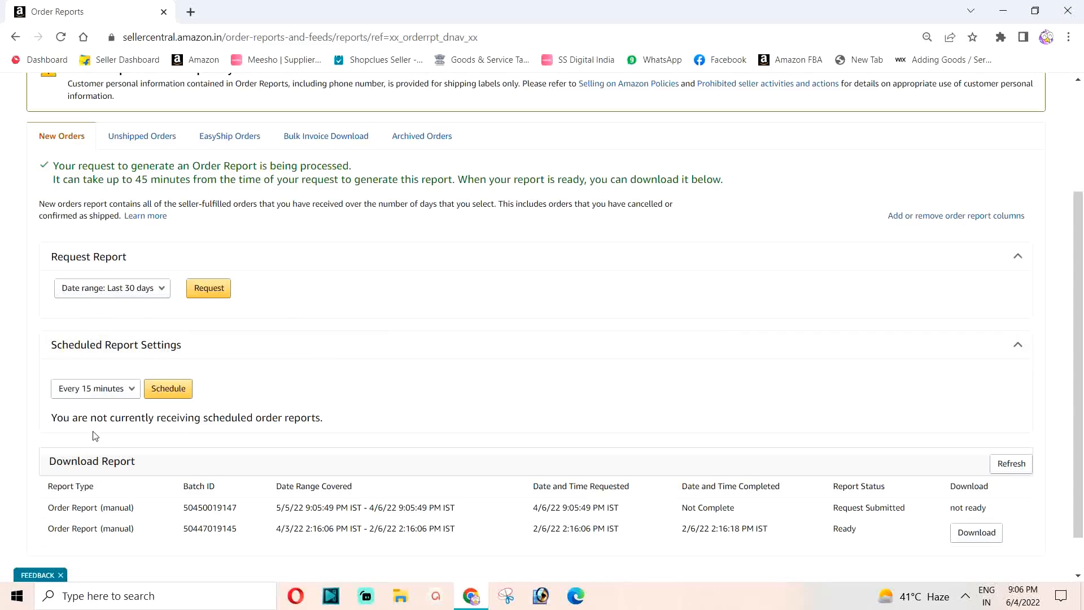
Step: Set the scheduled report frequency for new orders to daily at midnight
left_click(131, 390)
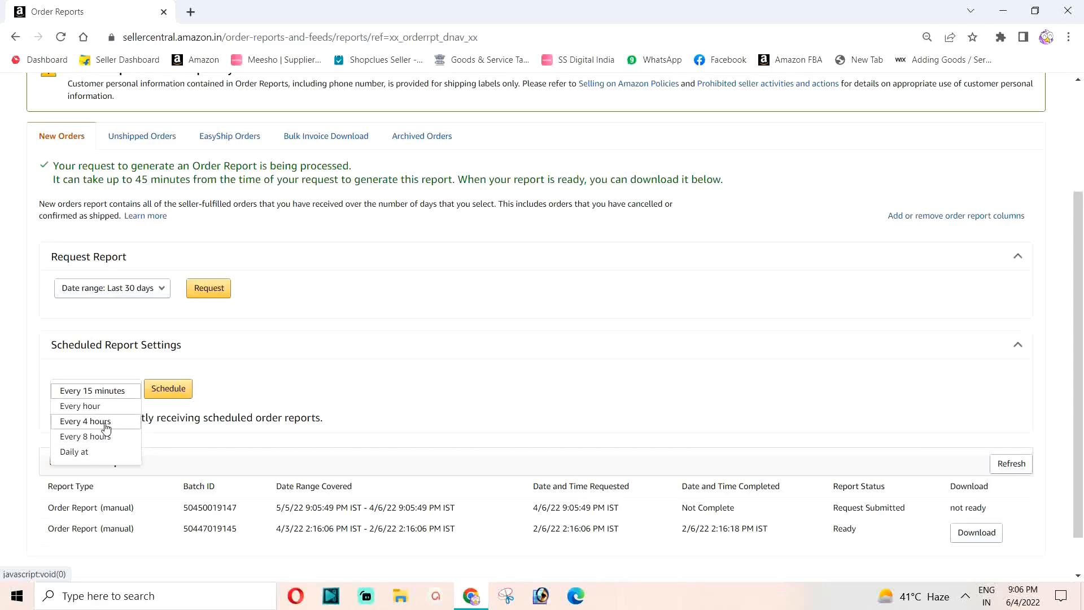
left_click(91, 457)
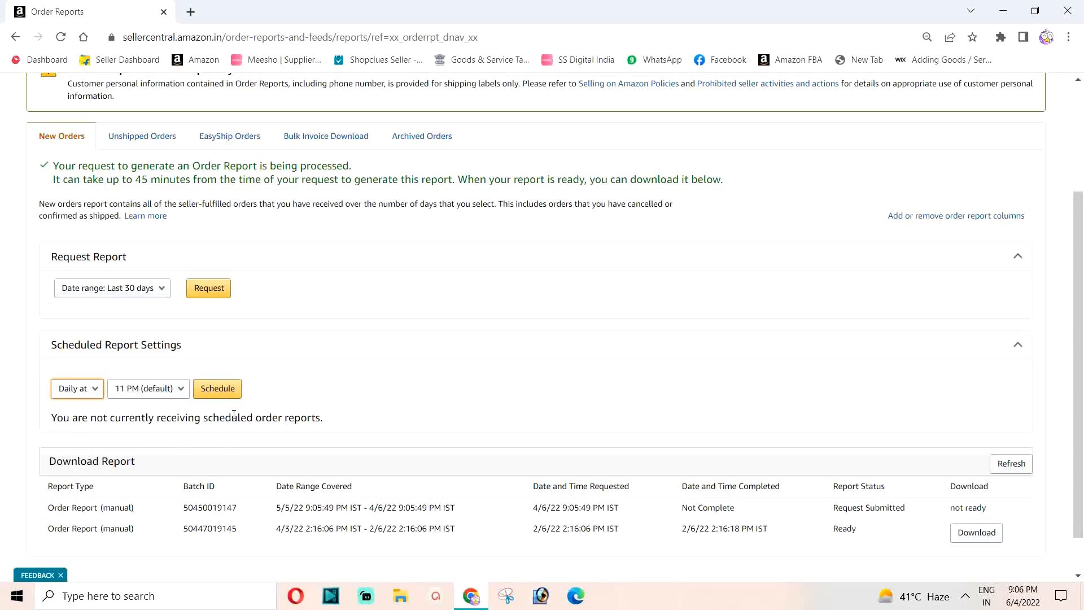
left_click(182, 388)
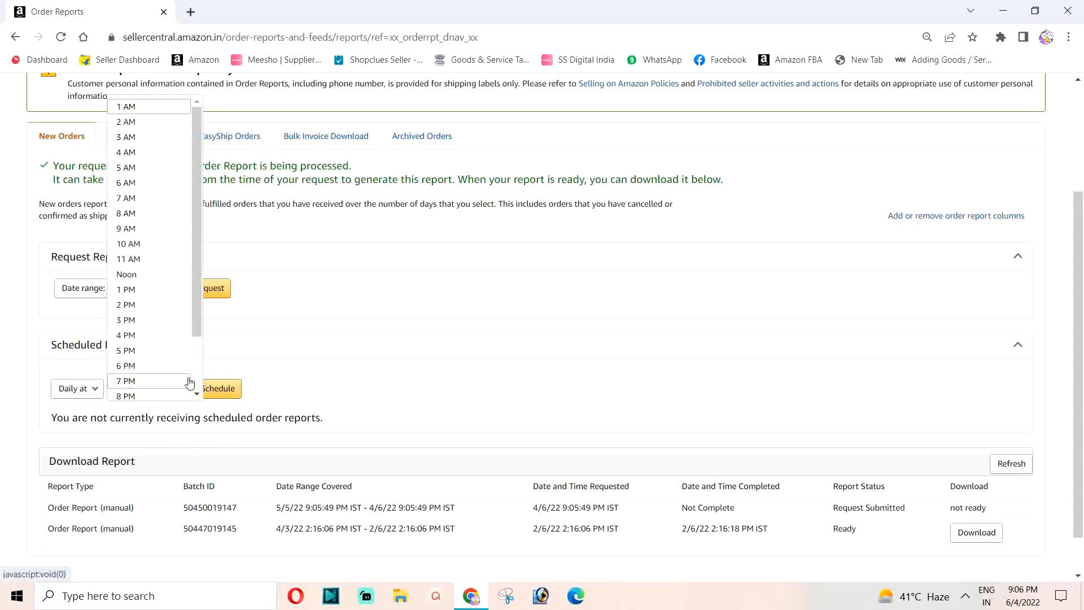
scroll(191, 306, "down", 2)
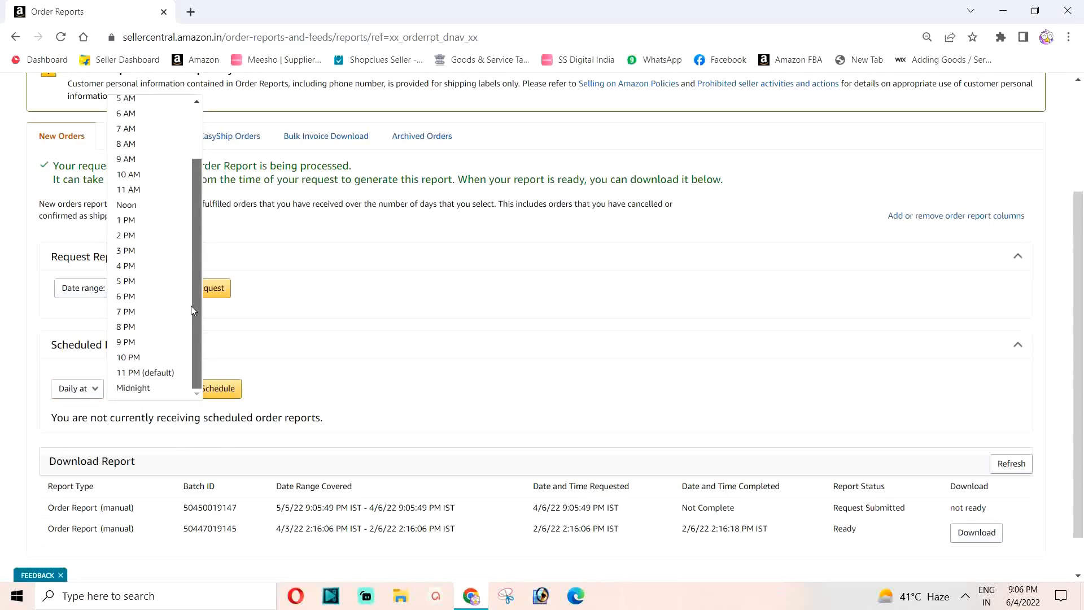
left_click_drag(191, 306, 189, 167)
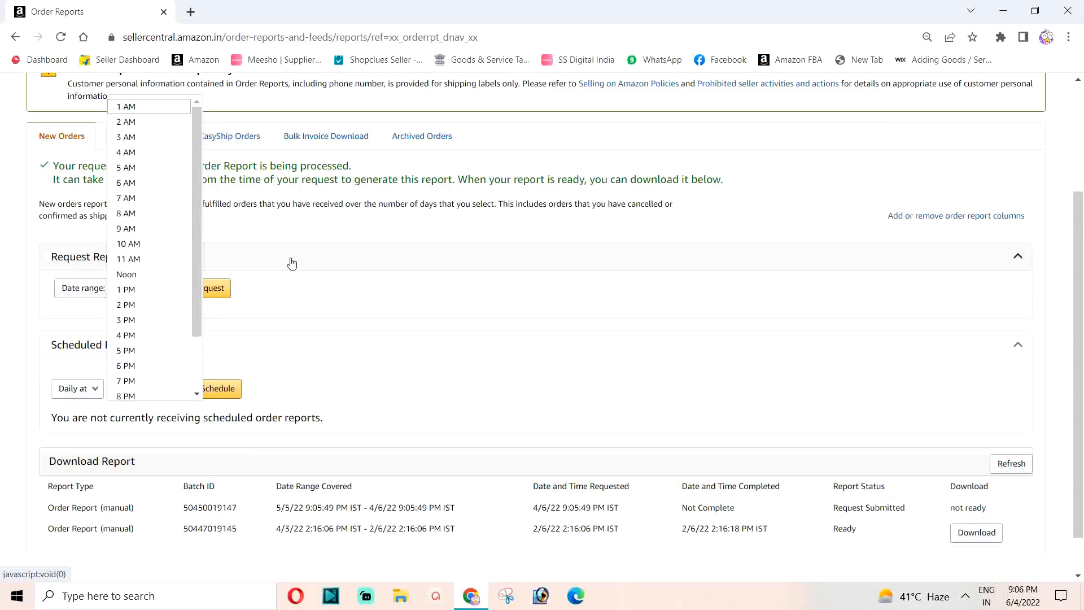
left_click(390, 365)
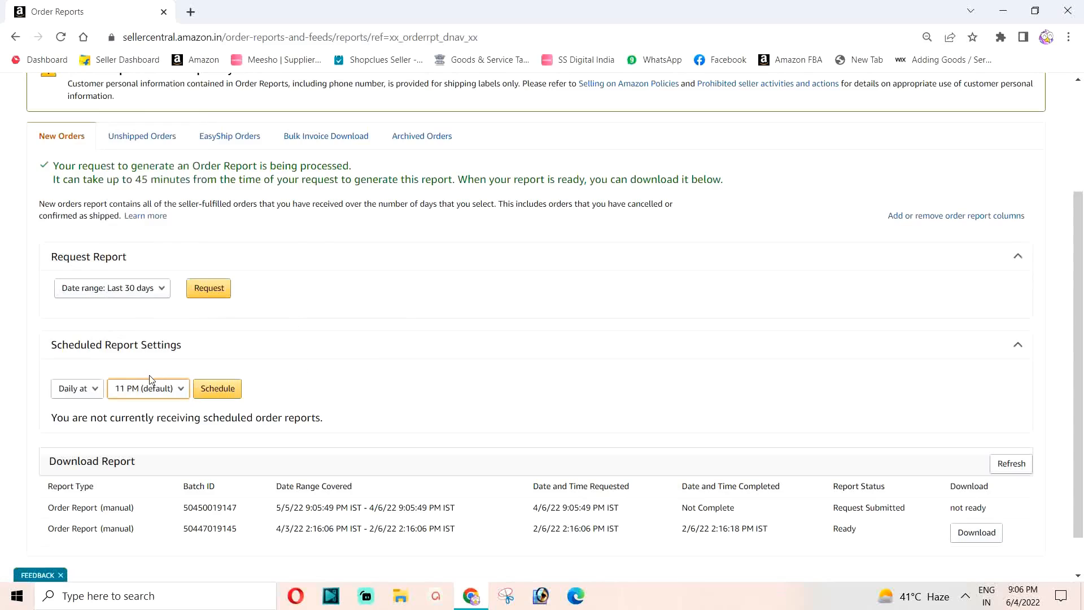
left_click(182, 390)
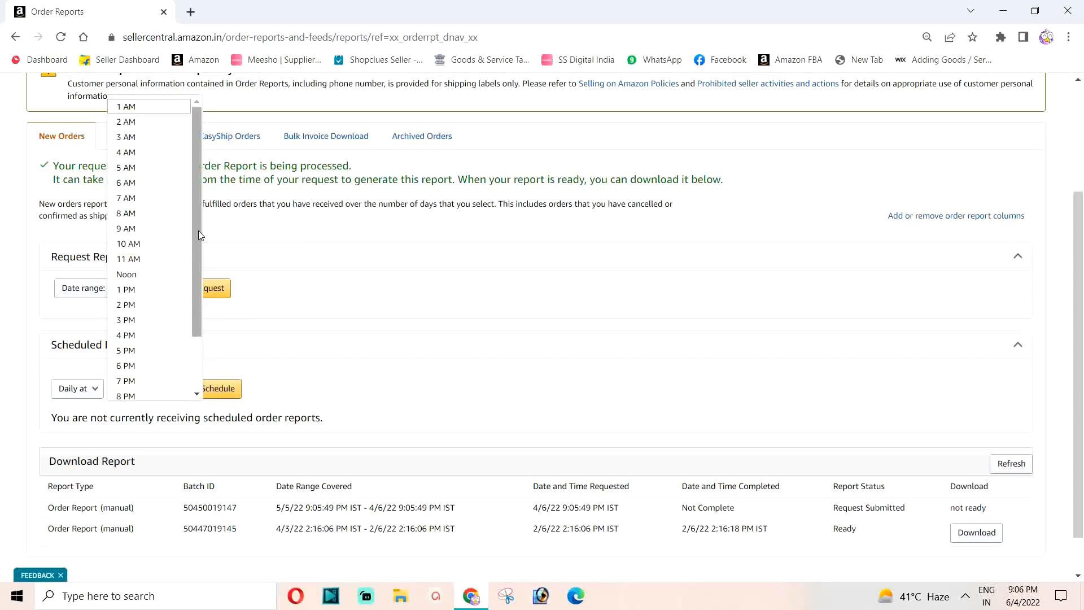
left_click_drag(198, 231, 198, 258)
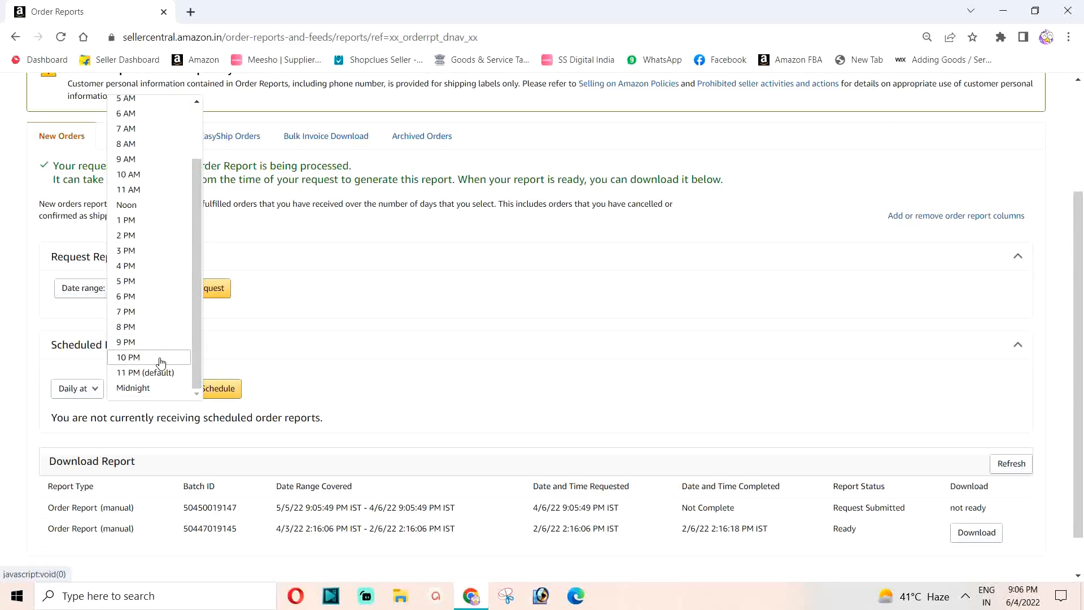
left_click(144, 393)
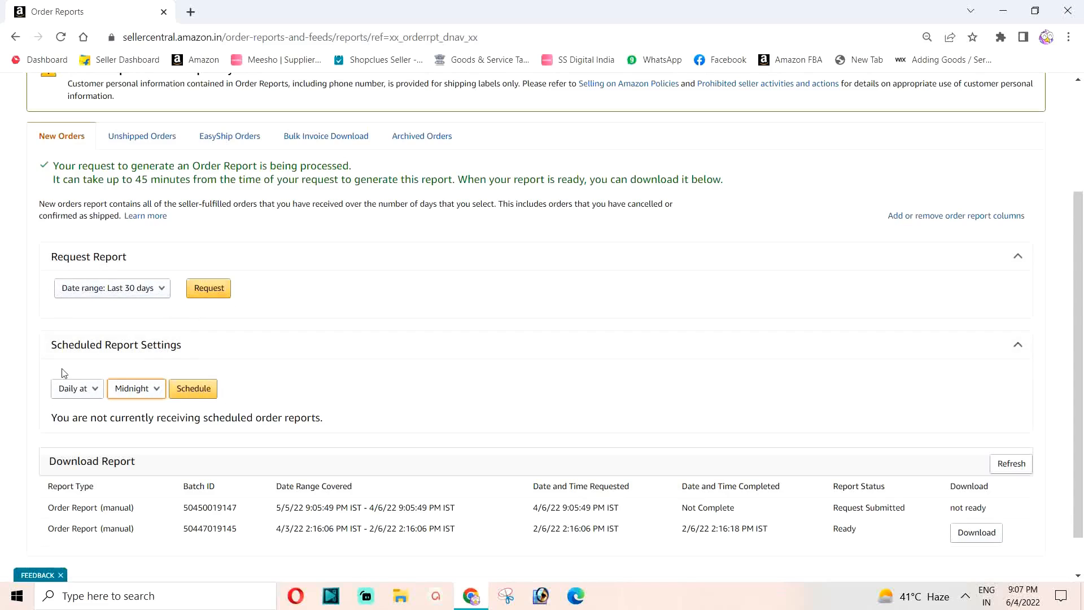
Step: Request an order report for the unshipped orders
scroll(334, 450, "down", 1)
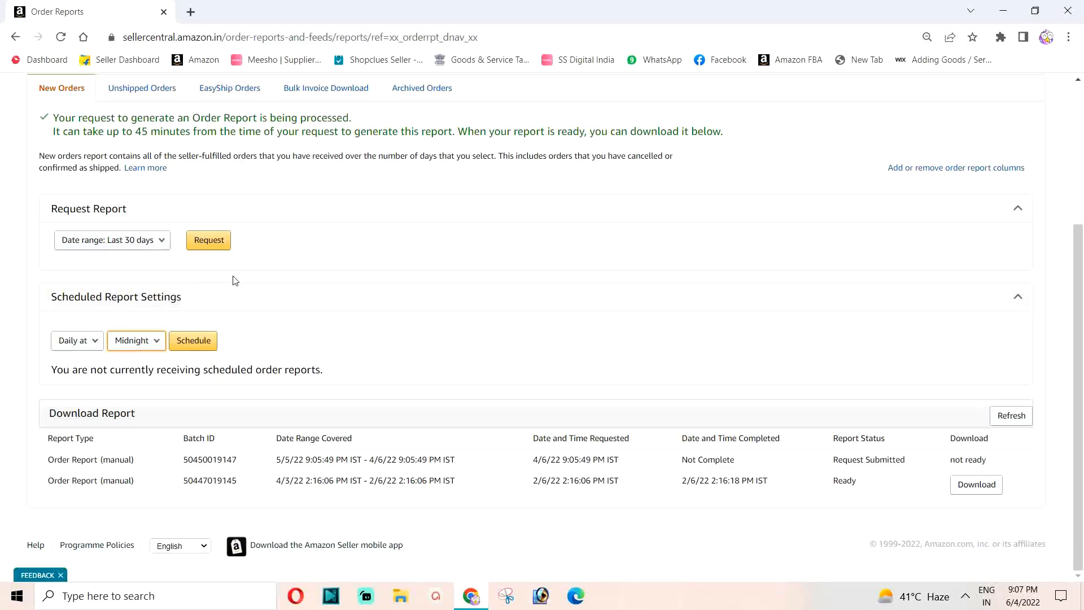
scroll(235, 280, "up", 1)
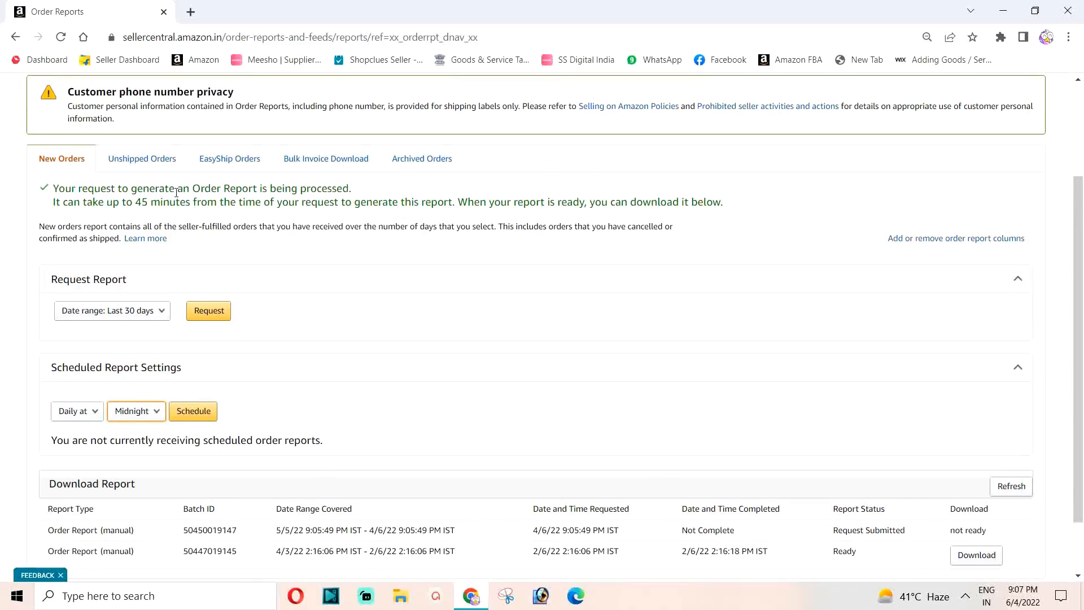
left_click(144, 161)
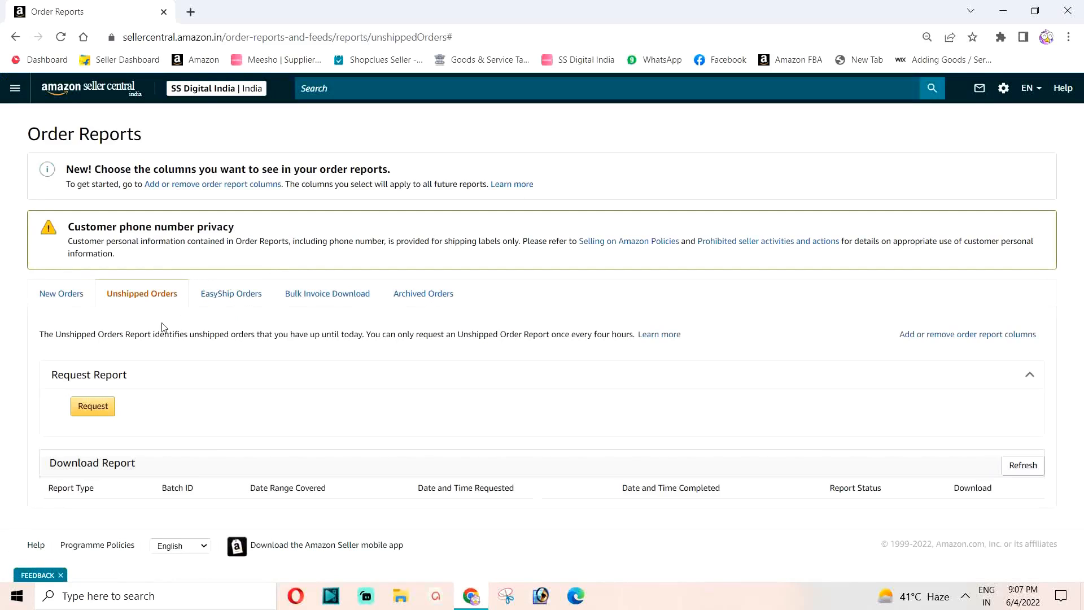
left_click(93, 408)
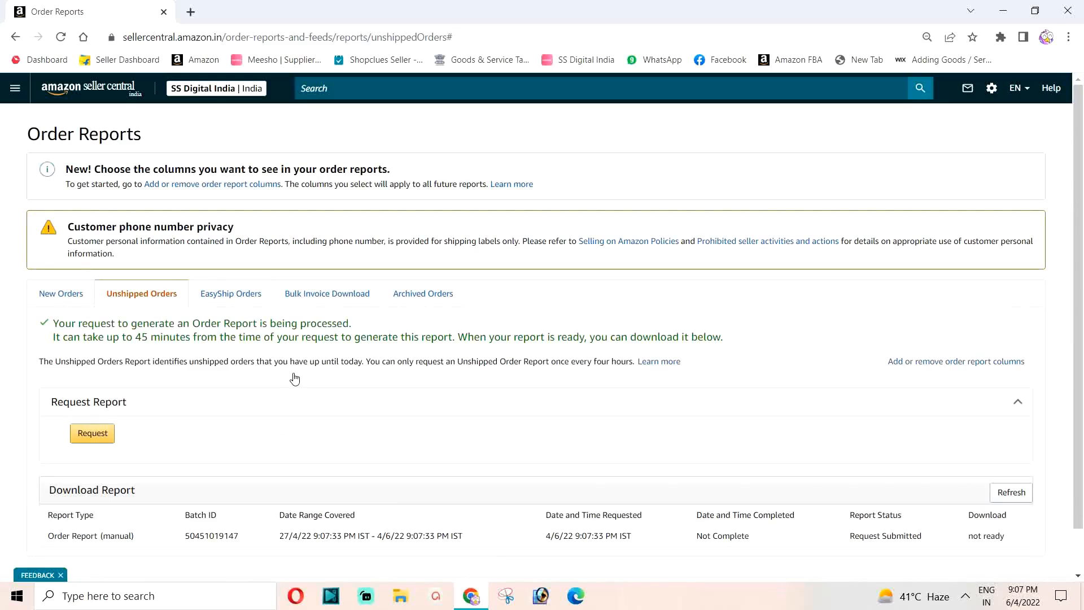
scroll(295, 379, "down", 2)
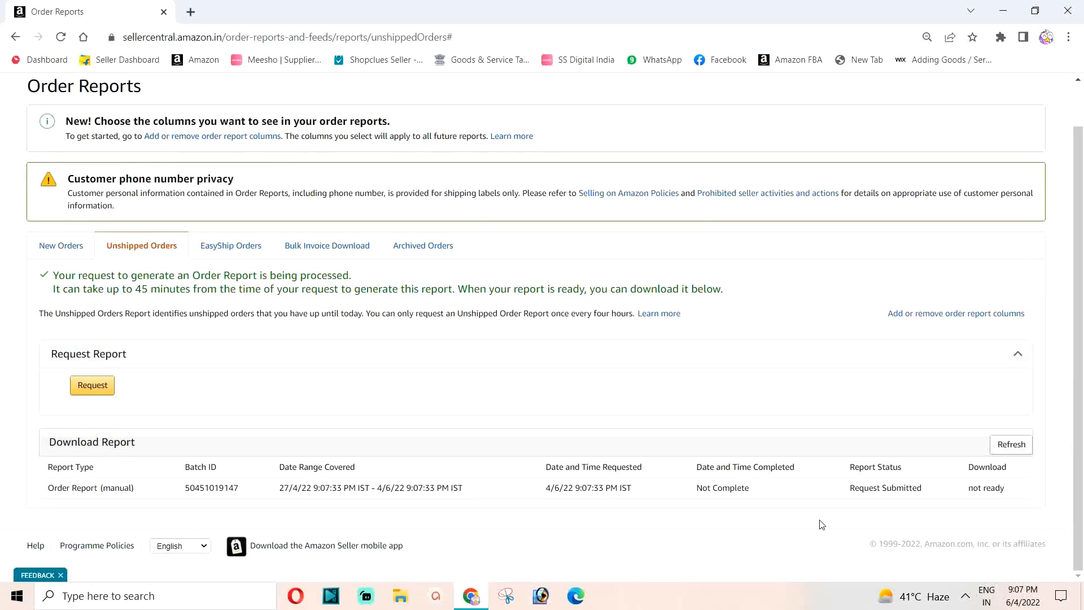
Step: Request an EasyShip Orders report for shipments with status Picked up over 30 days
left_click(226, 252)
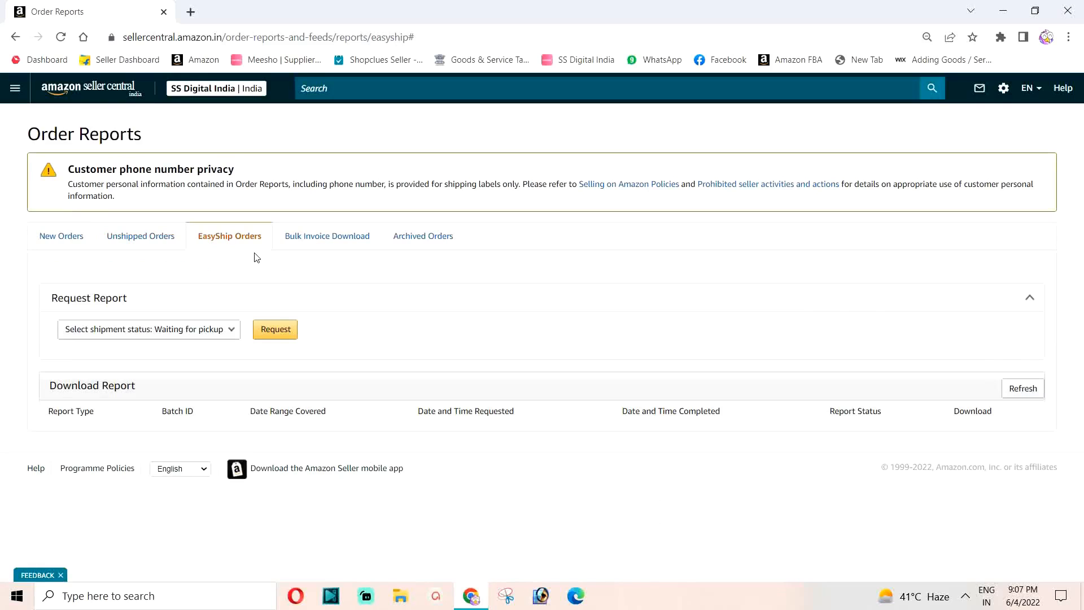
left_click(229, 333)
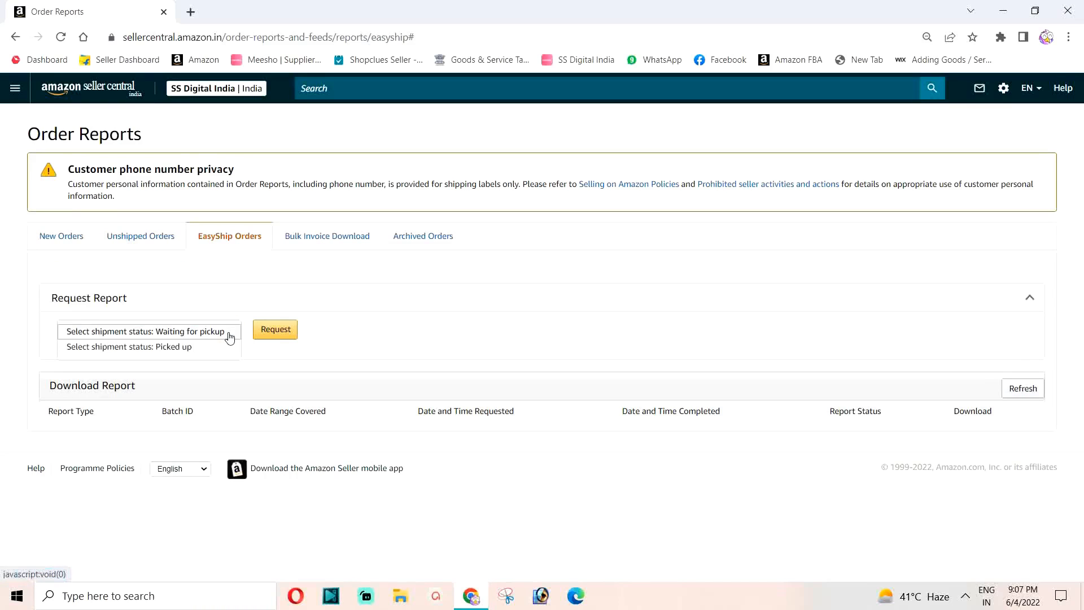
left_click(110, 350)
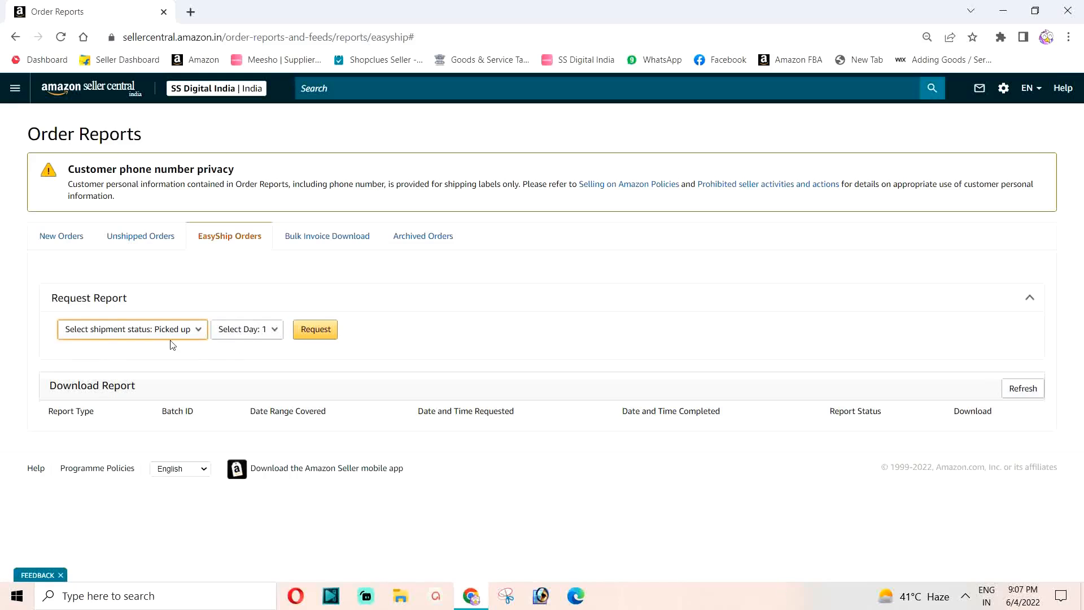
left_click(271, 332)
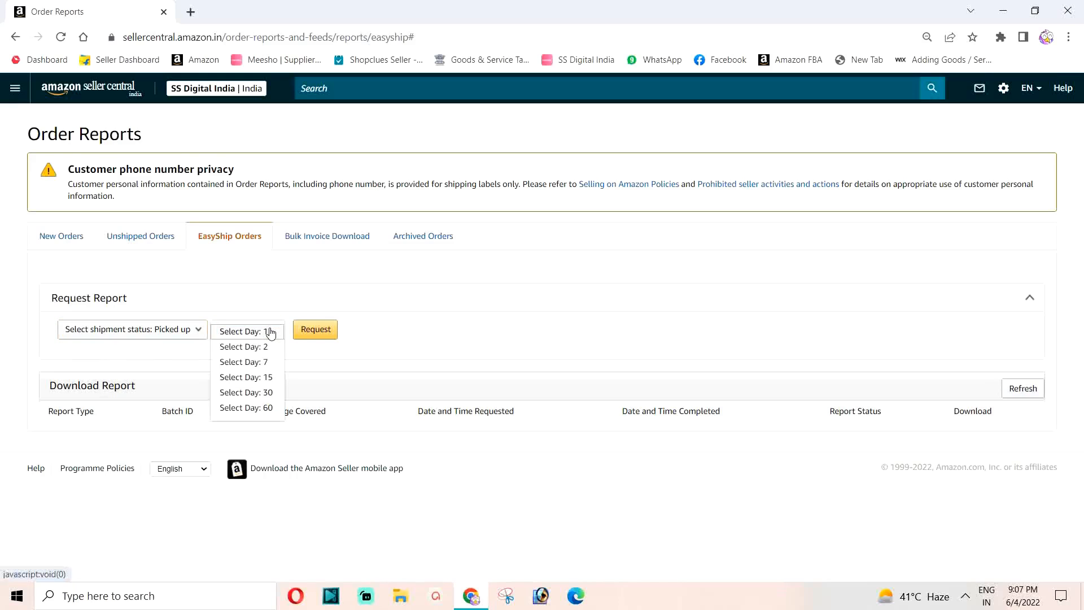
left_click(244, 393)
left_click(321, 332)
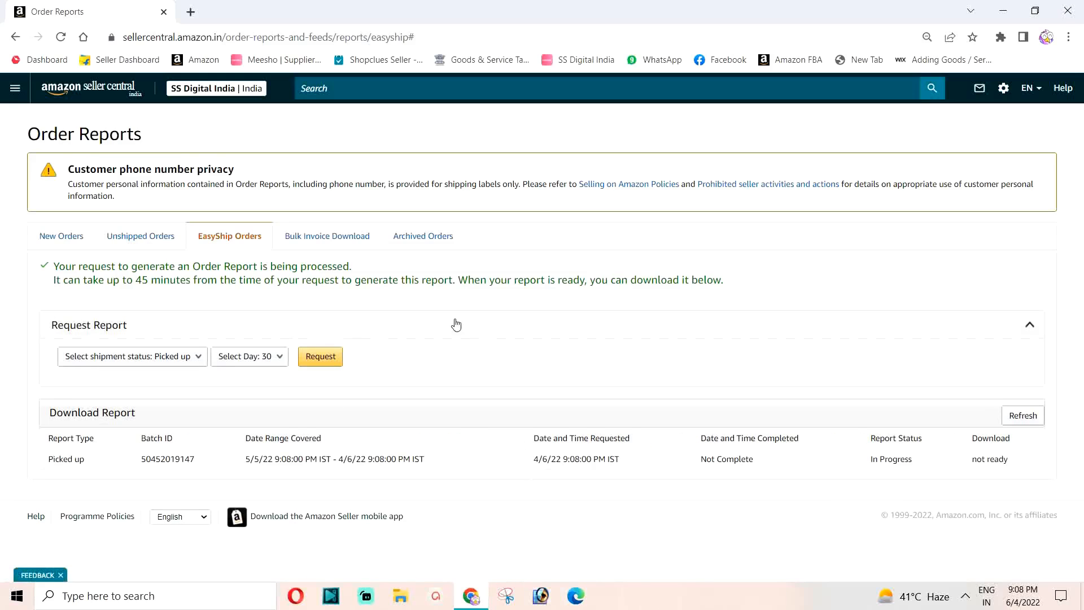
Step: Open Bulk Invoice Download and try to request the invoices for 7 days
left_click(329, 237)
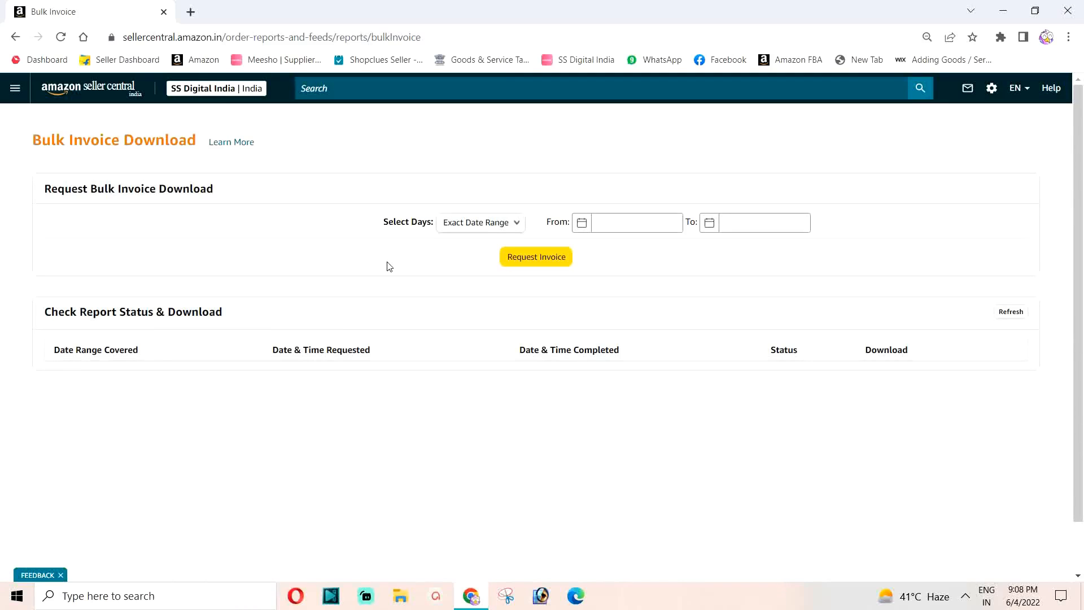
left_click(517, 226)
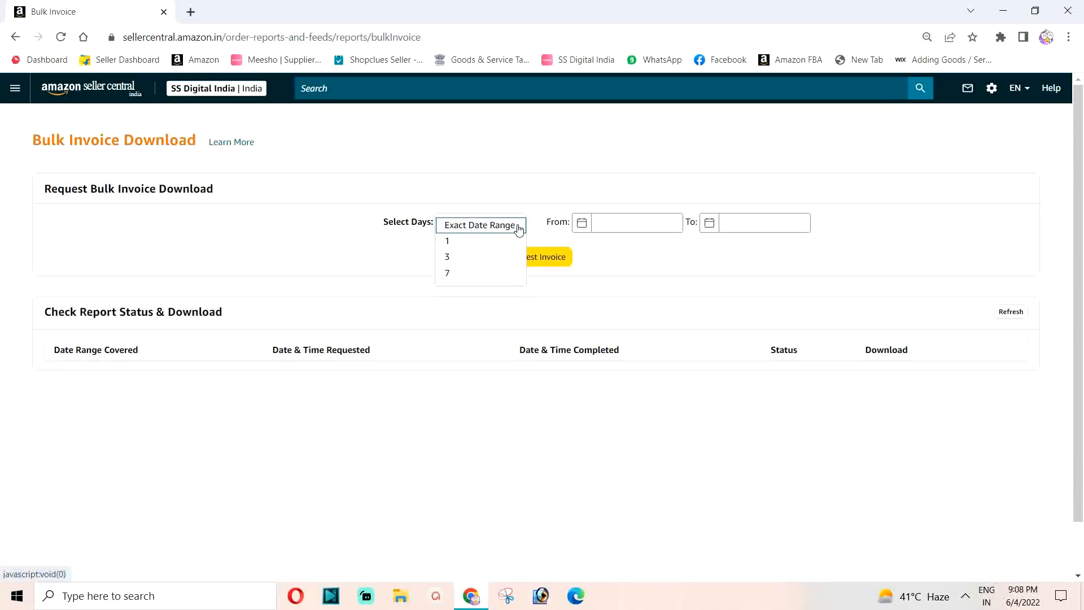
left_click(460, 275)
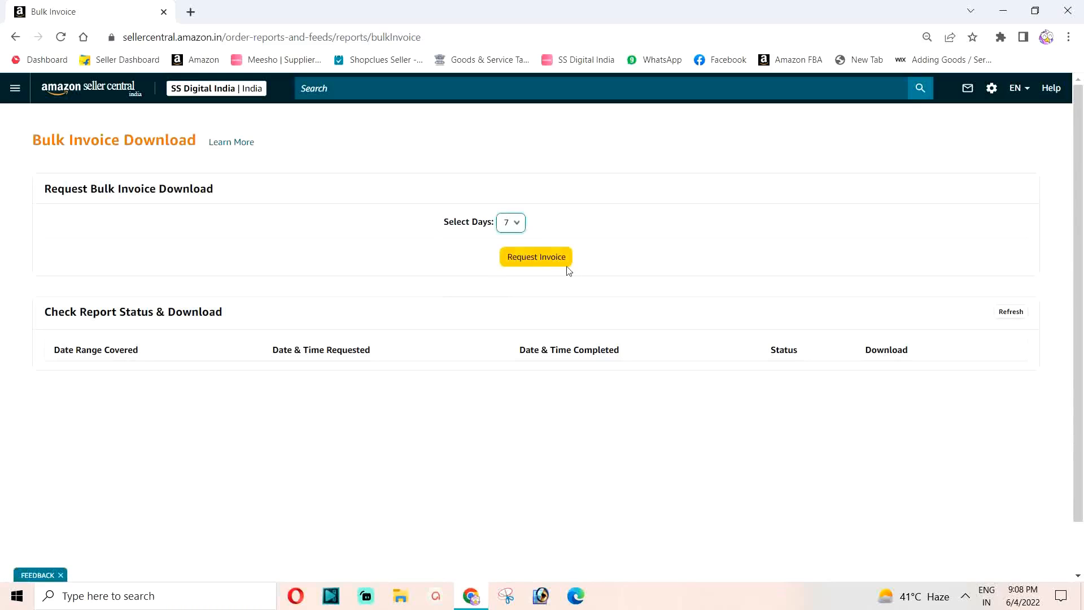
left_click(537, 263)
Step: Request the bulk invoices for the exact date range 05/01/2022 to 05/01/2022
left_click(515, 222)
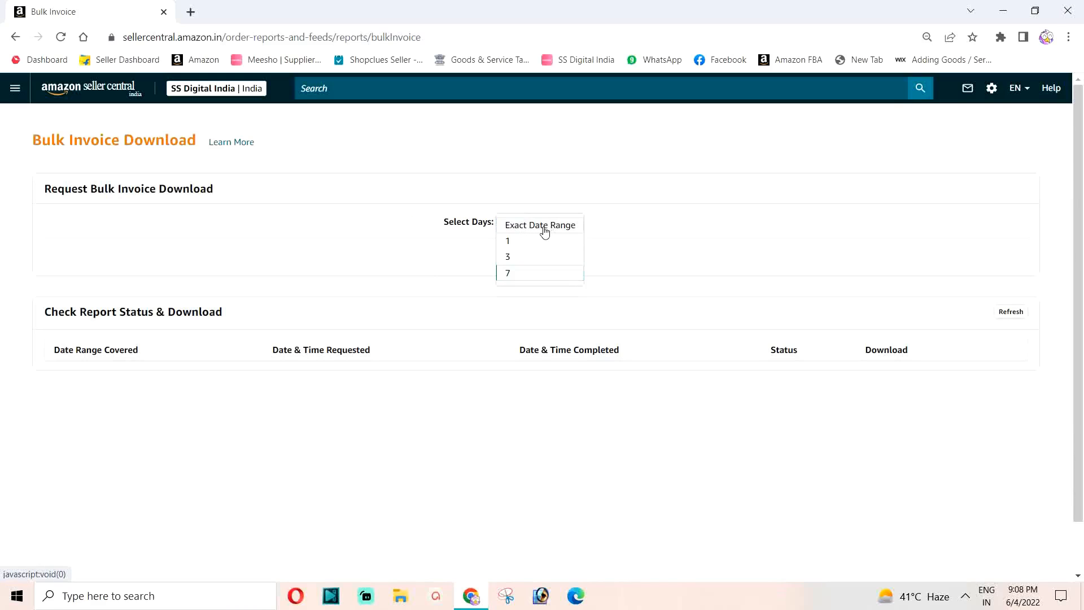
left_click(545, 231)
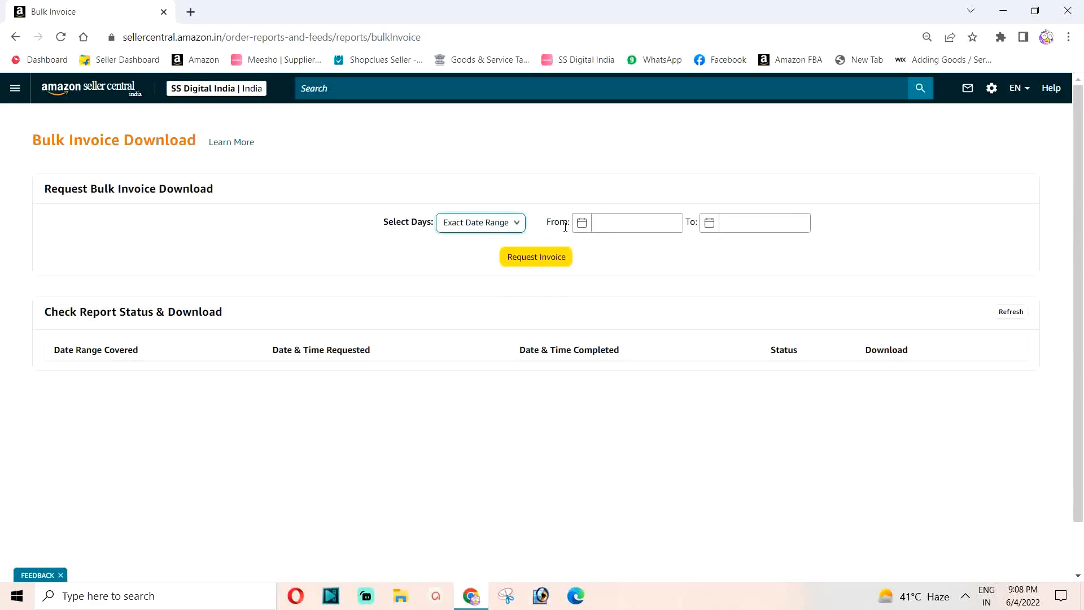
left_click(581, 223)
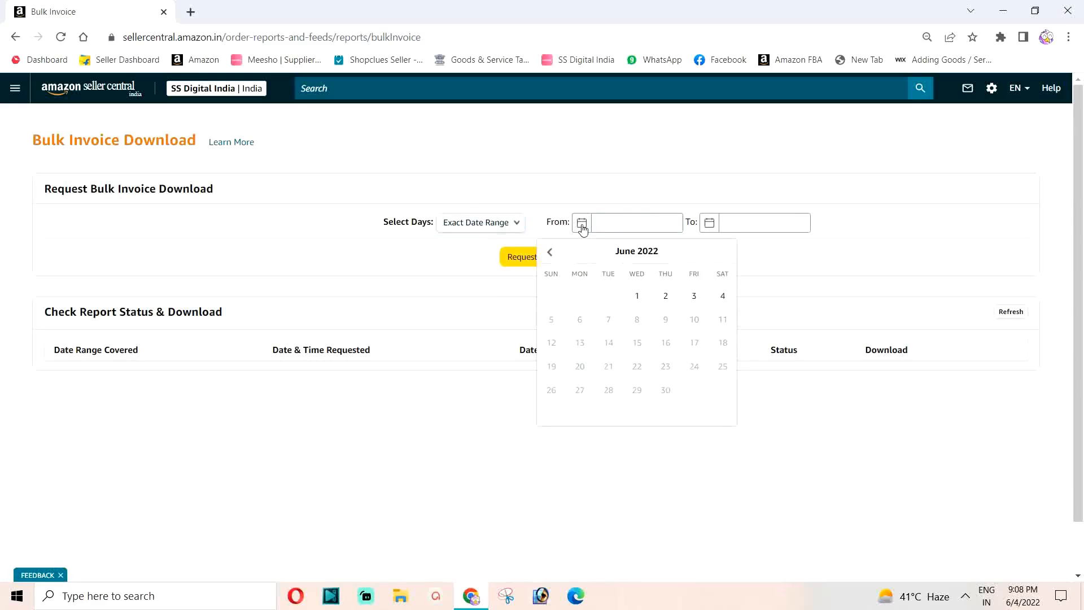
left_click(550, 252)
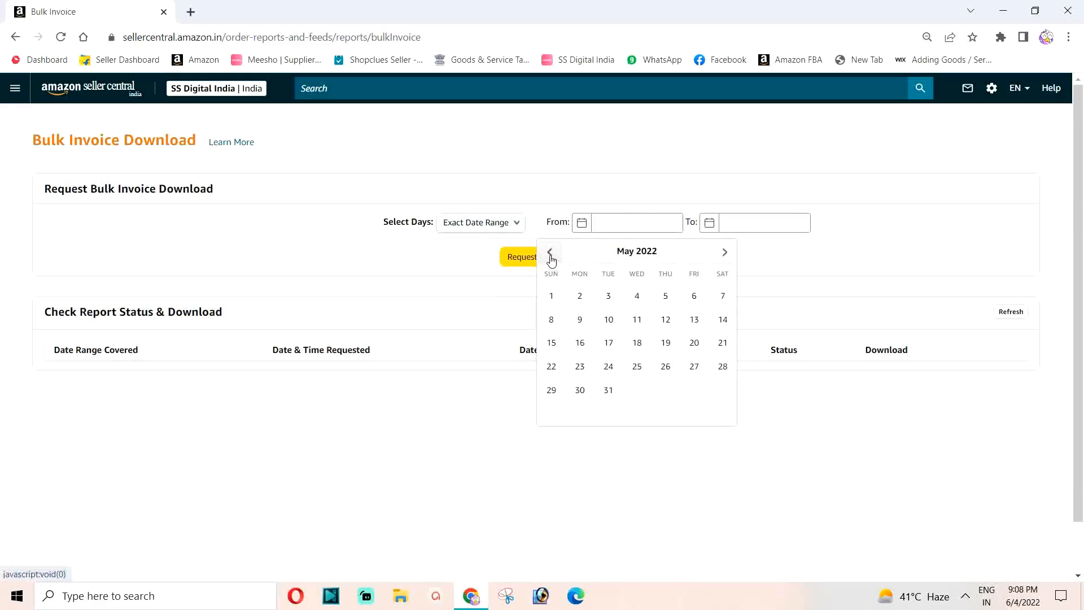
left_click(552, 298)
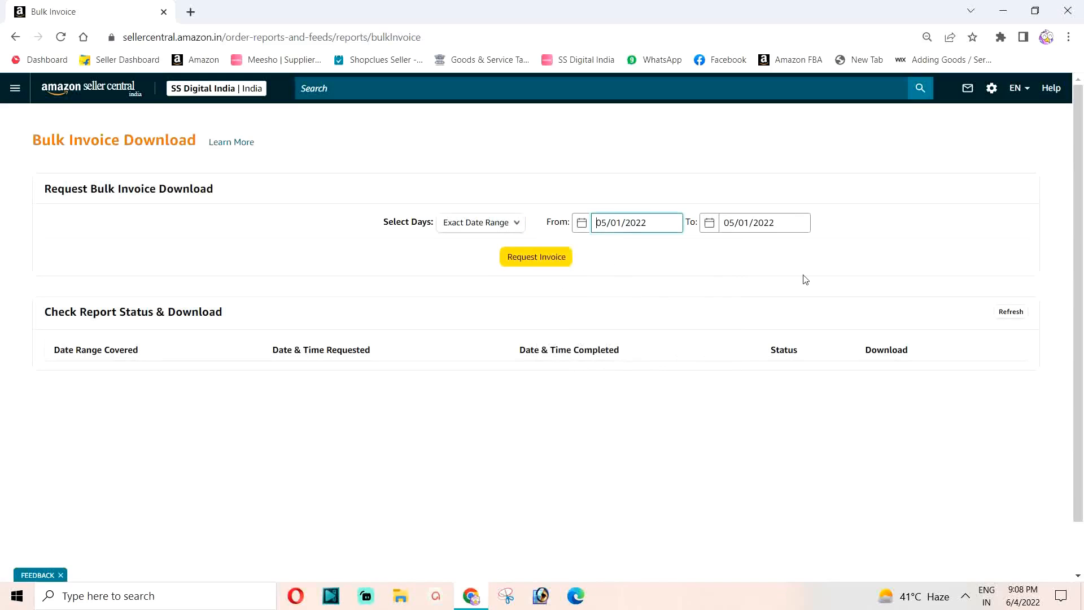
left_click(709, 223)
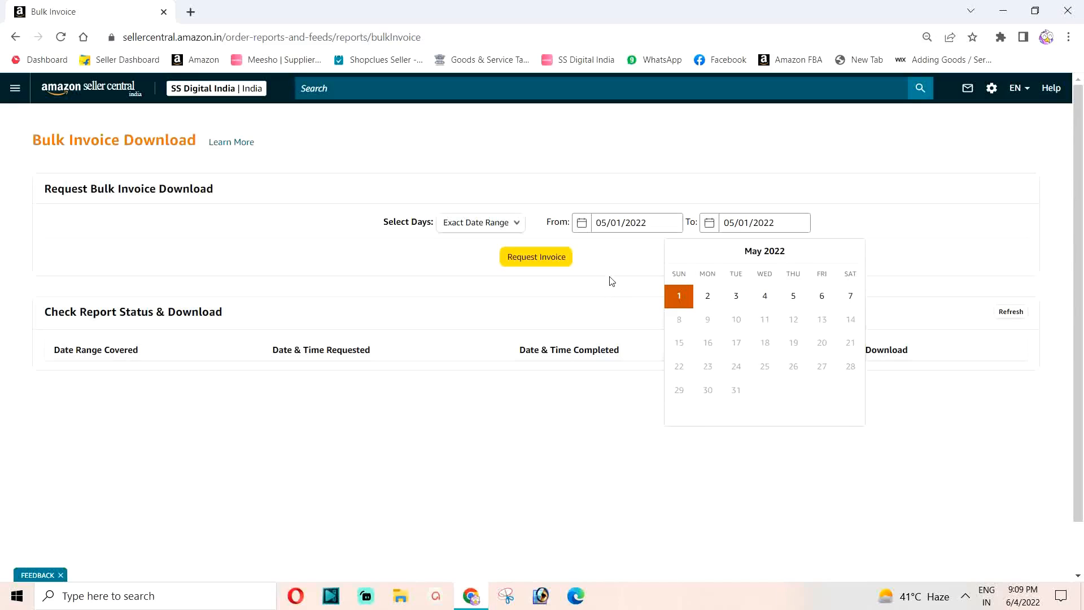
left_click(537, 259)
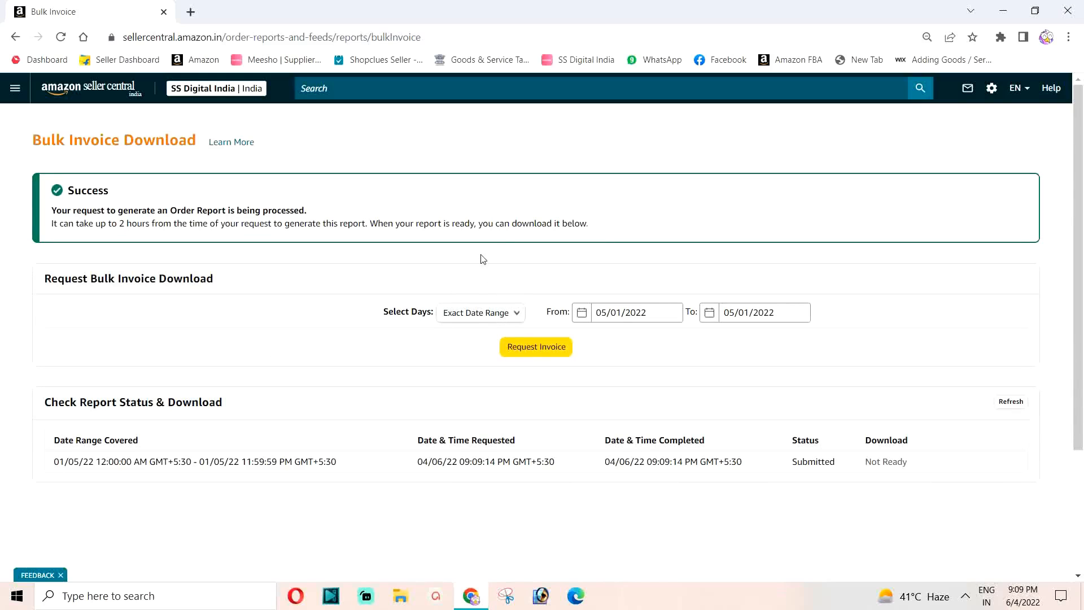
scroll(499, 249, "down", 3)
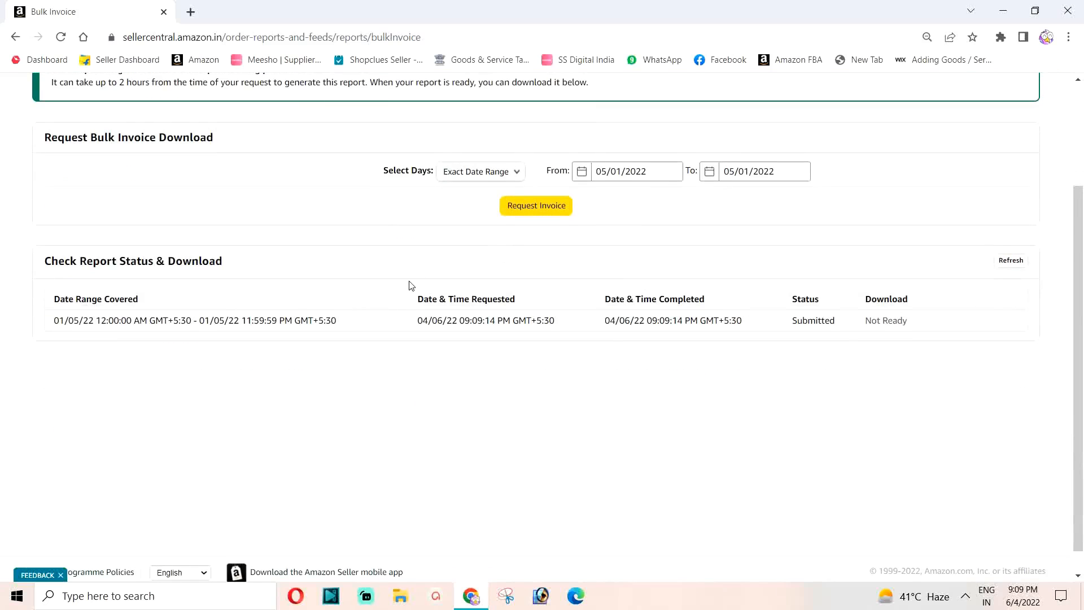
scroll(412, 283, "up", 3)
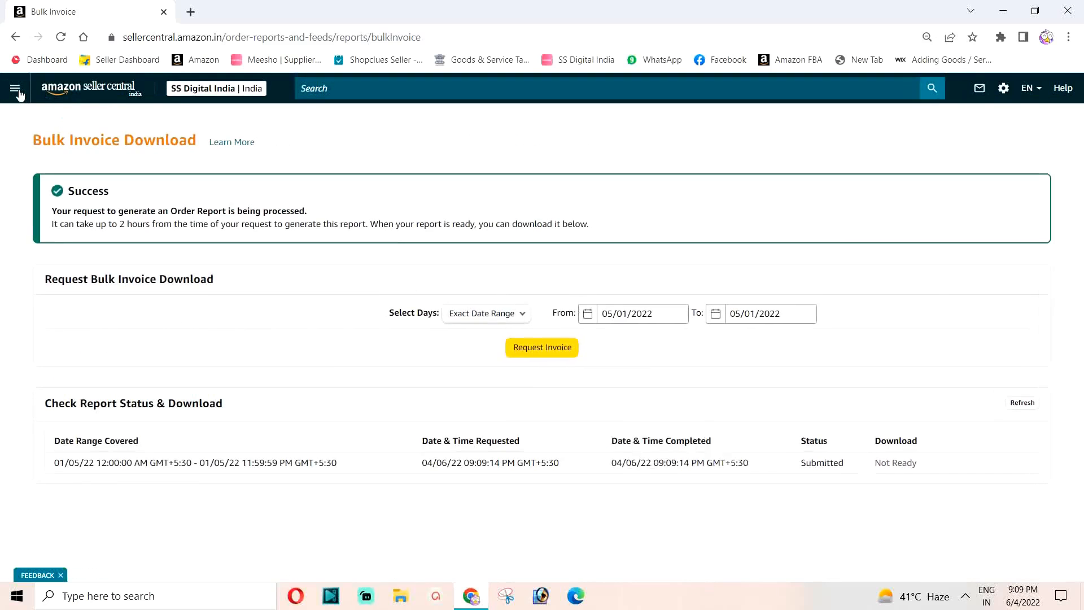
Step: Return to Order Reports and download the new orders report requested on 4/6/22
left_click(14, 88)
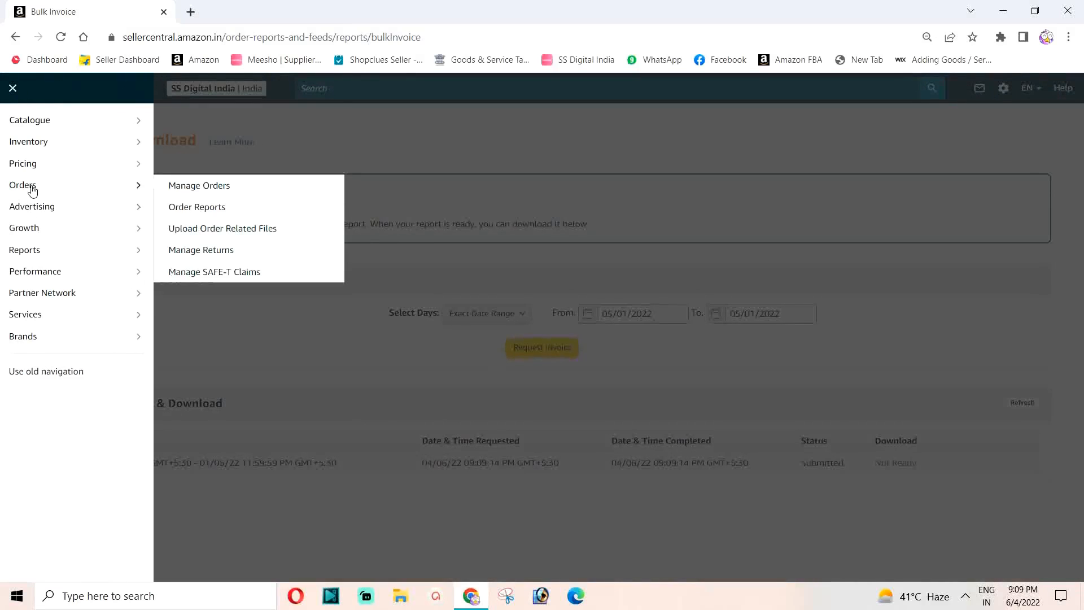
left_click(198, 213)
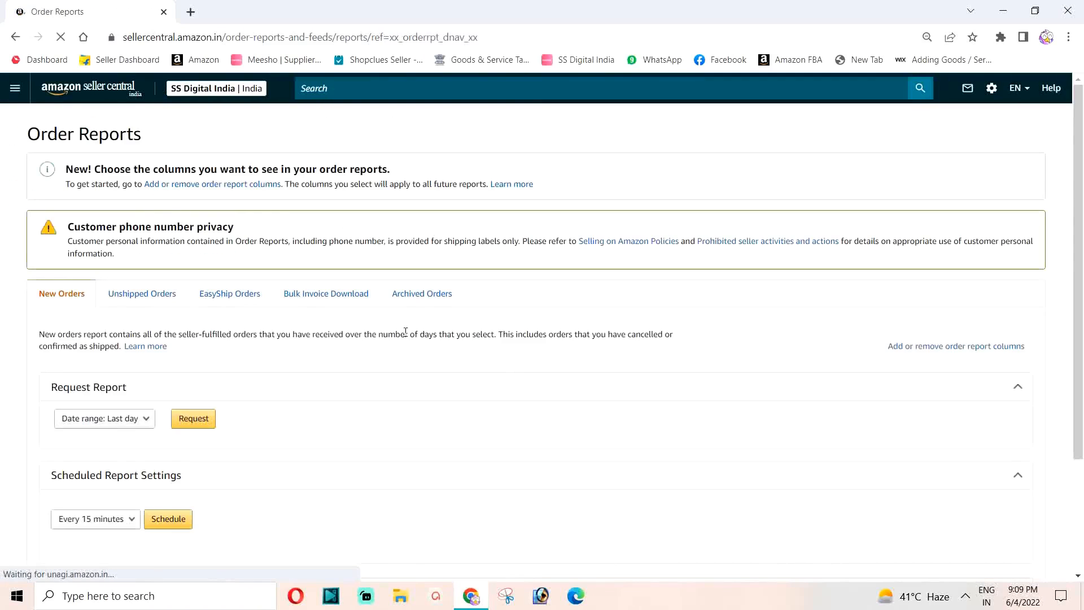
scroll(263, 289, "down", 3)
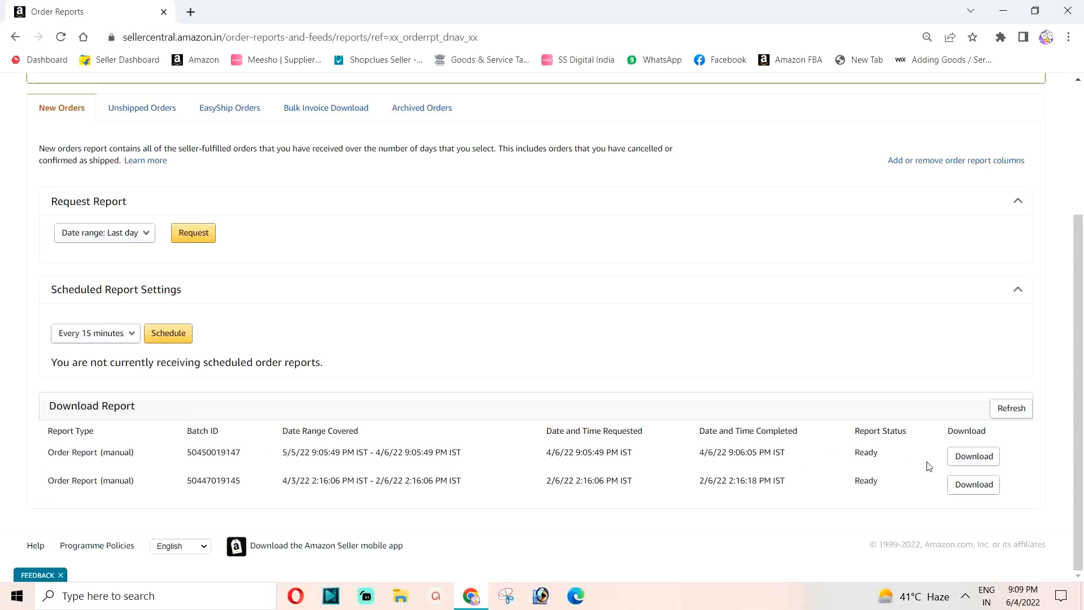
left_click(966, 462)
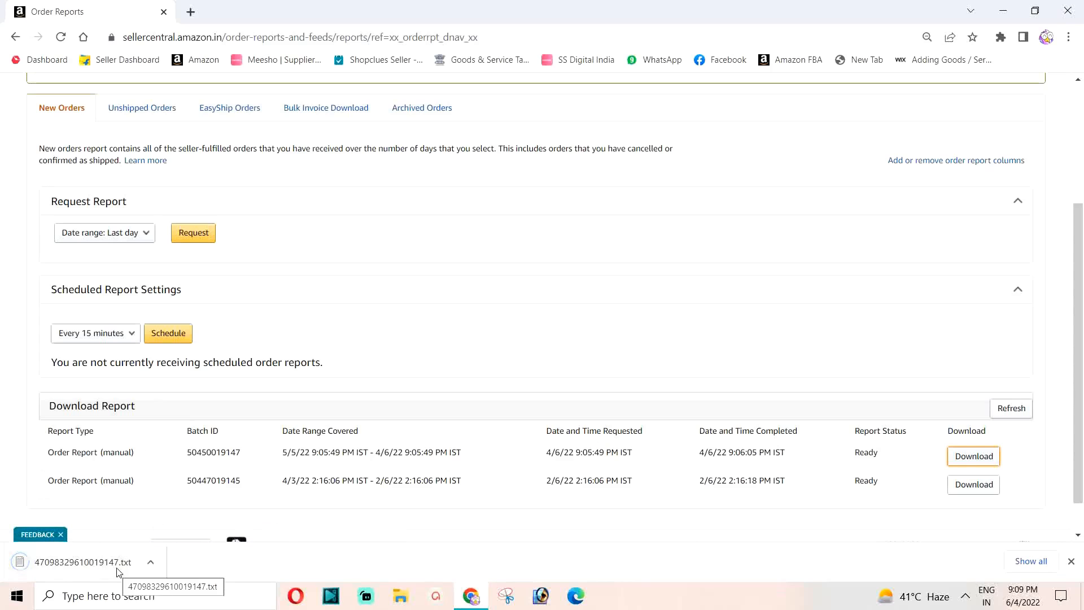
Step: Open the downloaded order report in a maximized window to examine its order data, and close it
left_click(88, 565)
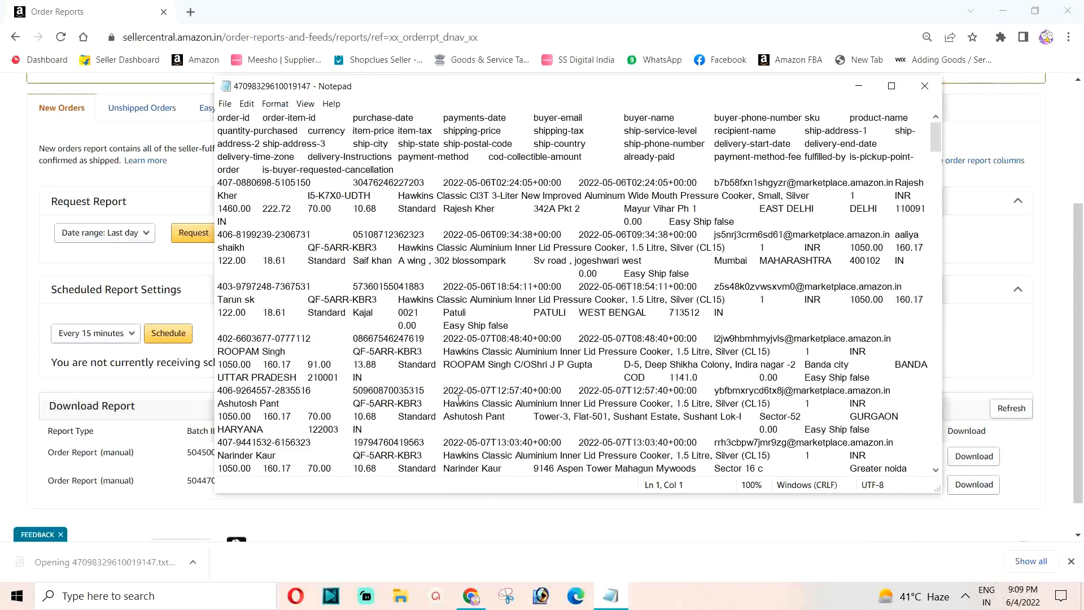
left_click(891, 86)
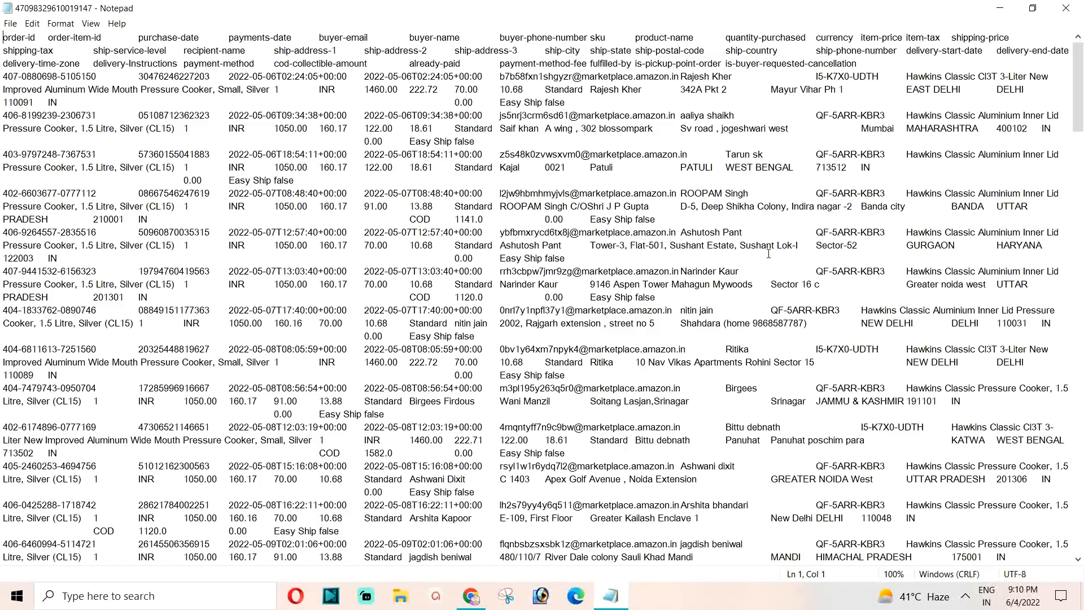
left_click(1066, 8)
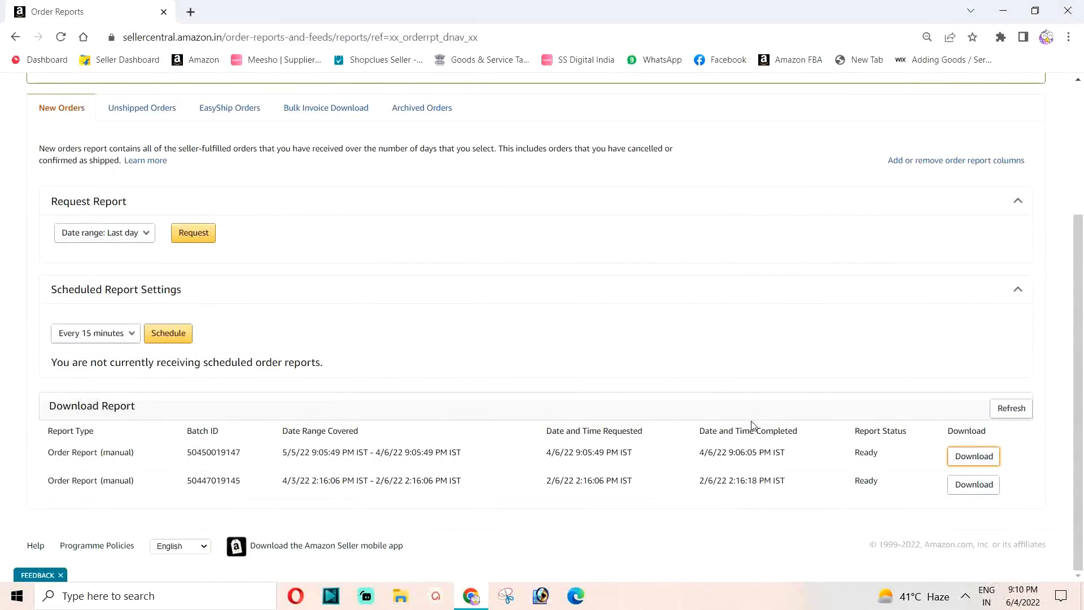
left_click(1002, 8)
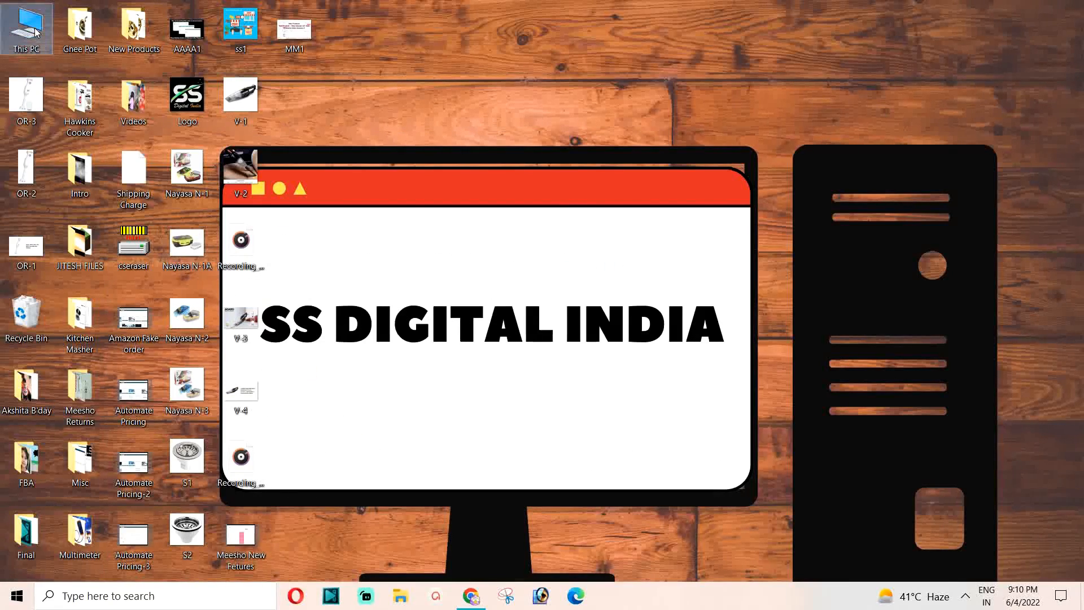
key("super+e")
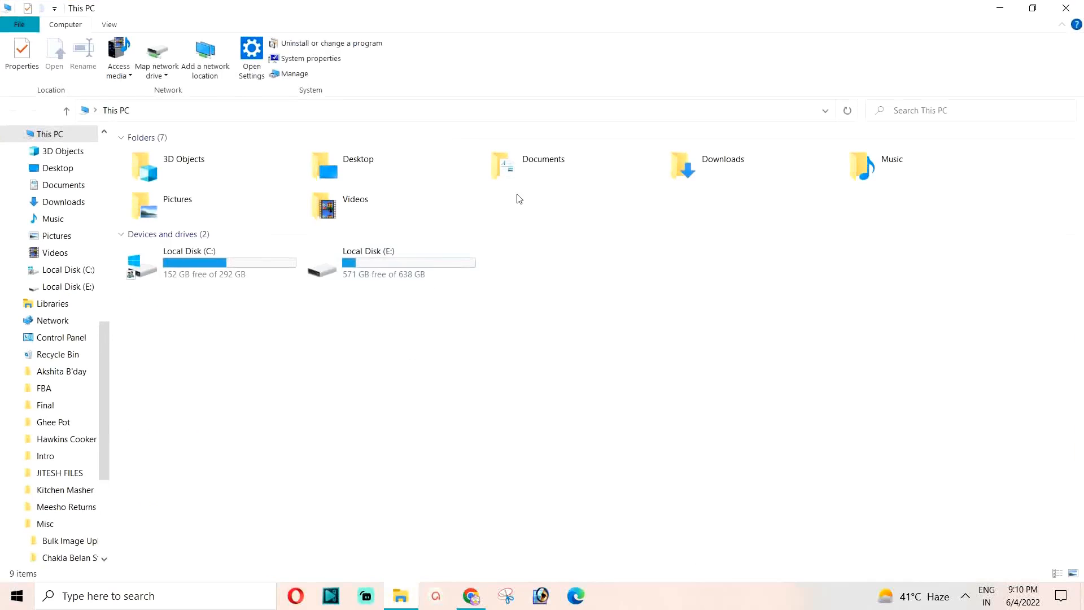
left_click(56, 202)
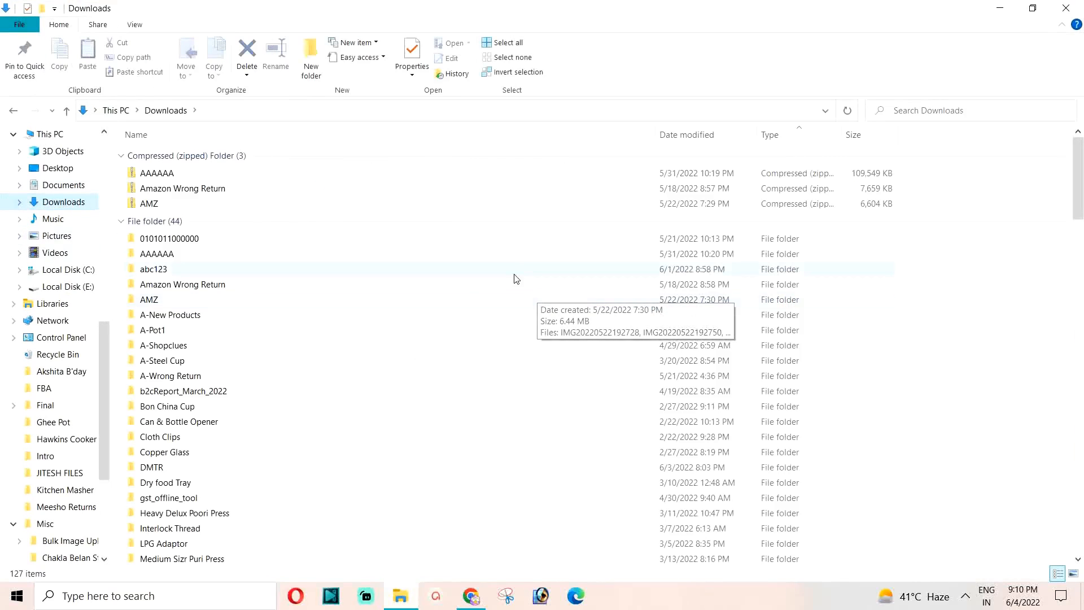
scroll(284, 265, "down", 14)
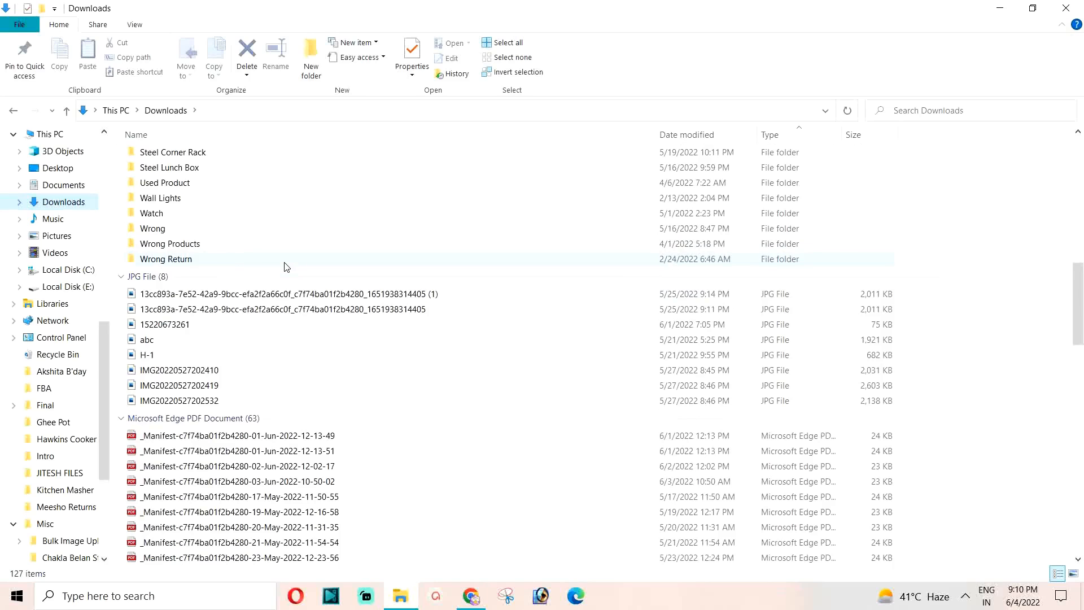
scroll(286, 267, "down", 20)
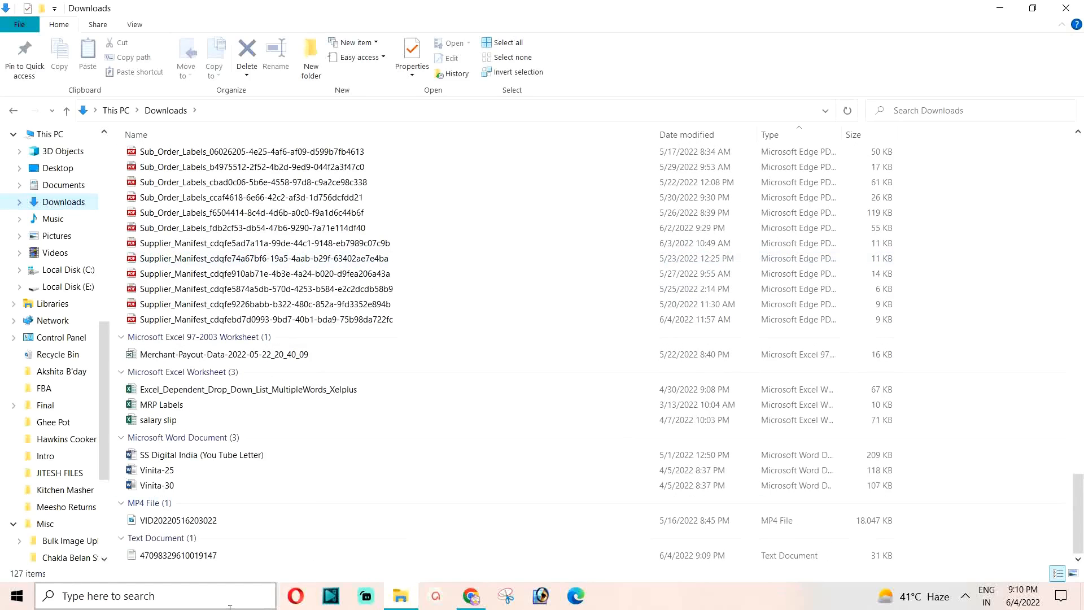
left_click(197, 557)
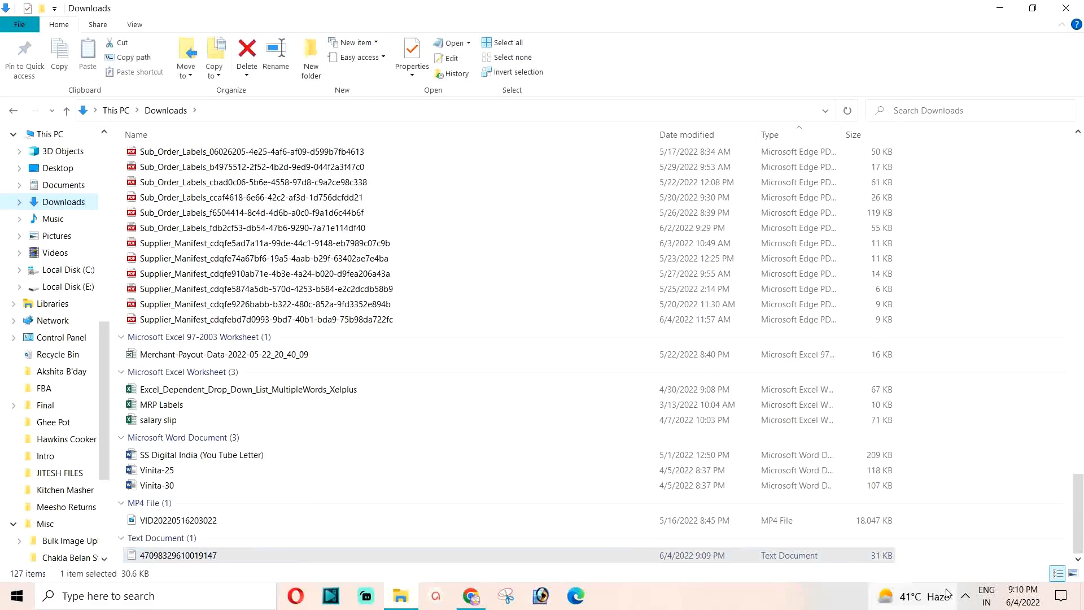
Step: Open the selected report in Notepad, examine the order entries further down, and close it
double_click(191, 557)
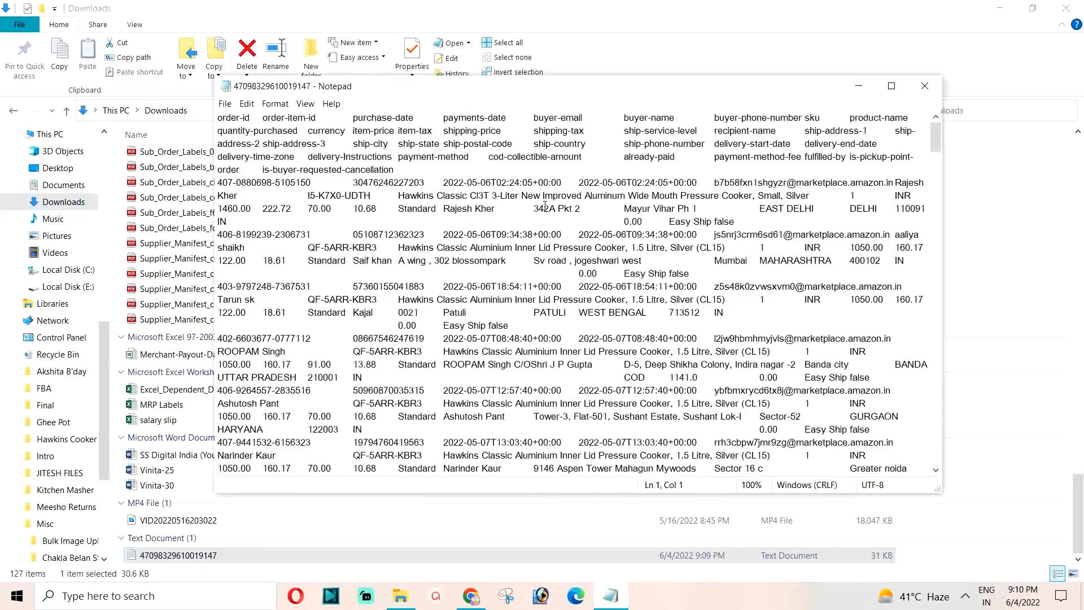
scroll(545, 209, "down", 20)
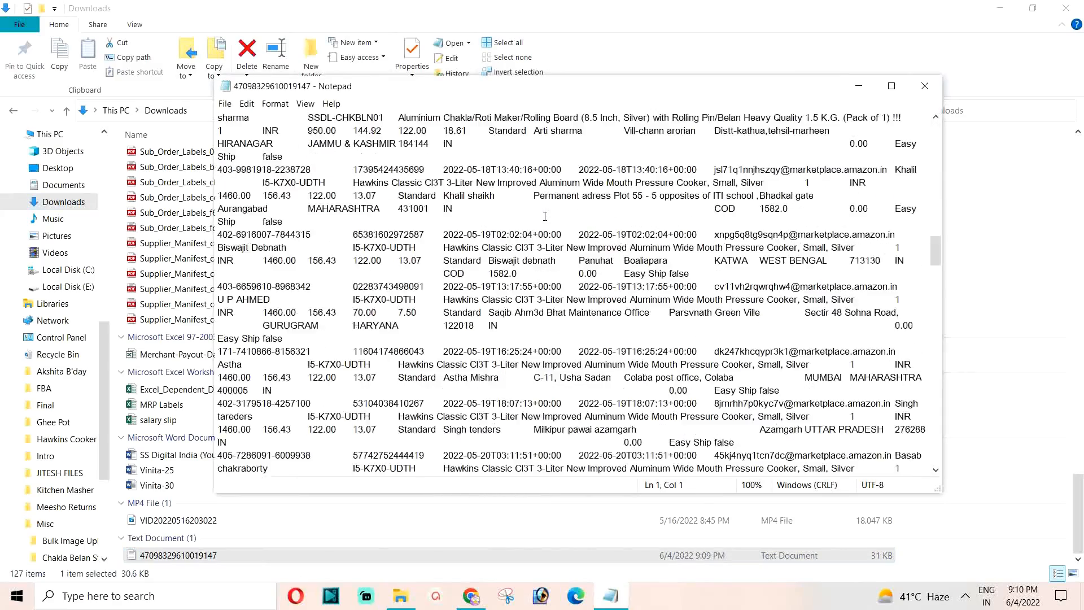
scroll(545, 216, "down", 7)
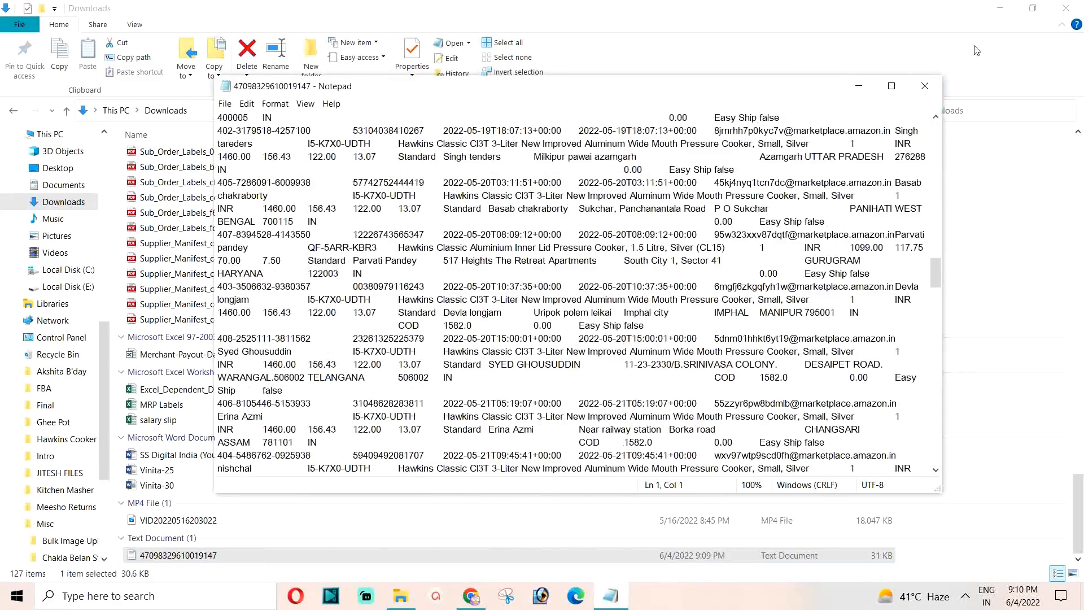
left_click(923, 86)
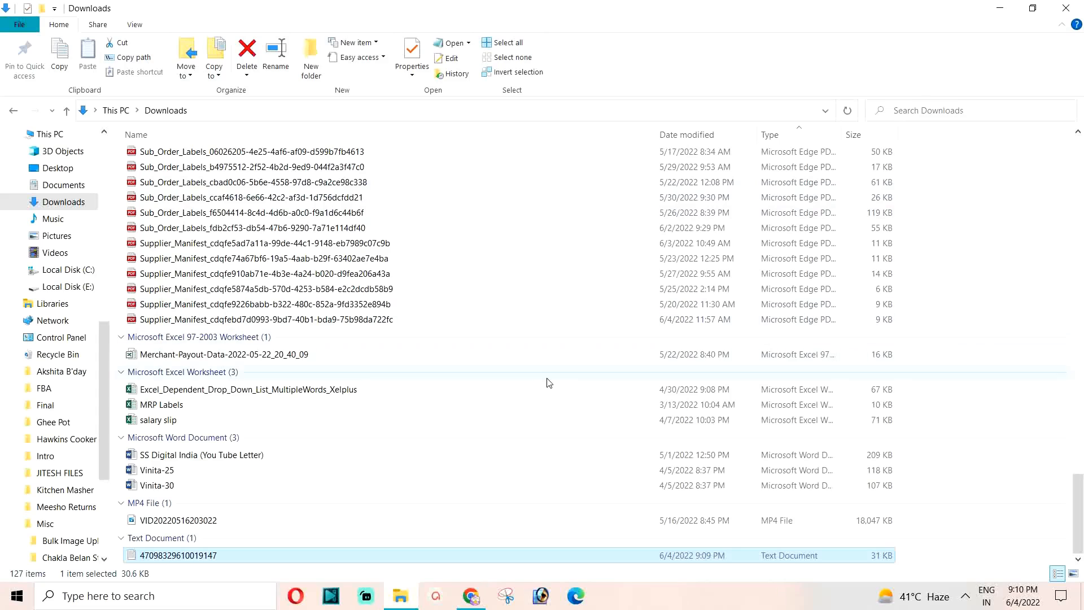
Step: Browse the full list of apps for opening the text report, open it with Notepad, and close it
right_click(220, 558)
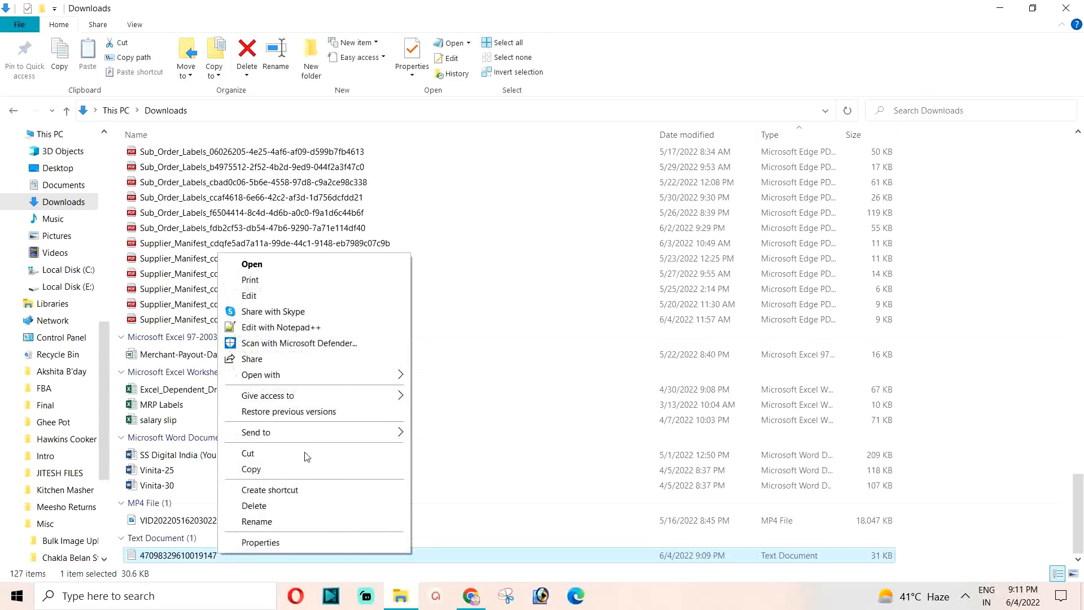
mouse_move(285, 374)
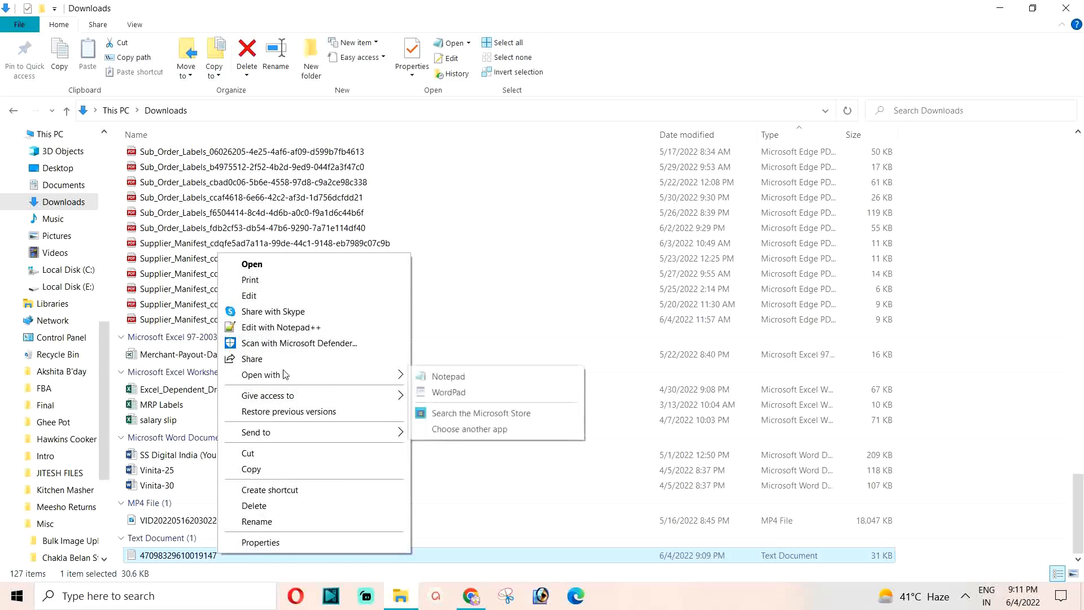
left_click(464, 430)
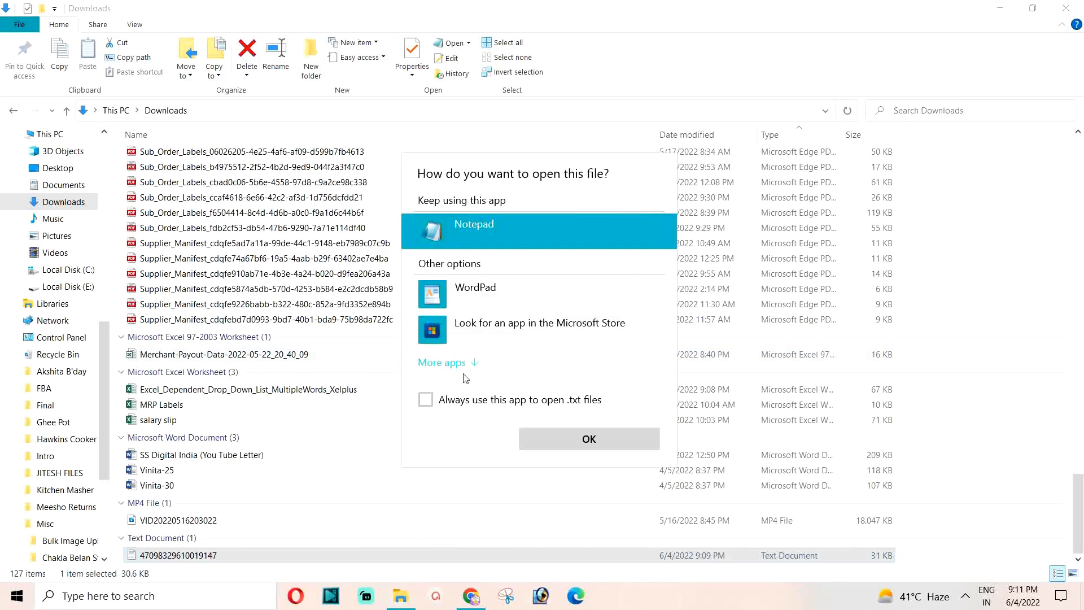
left_click(452, 365)
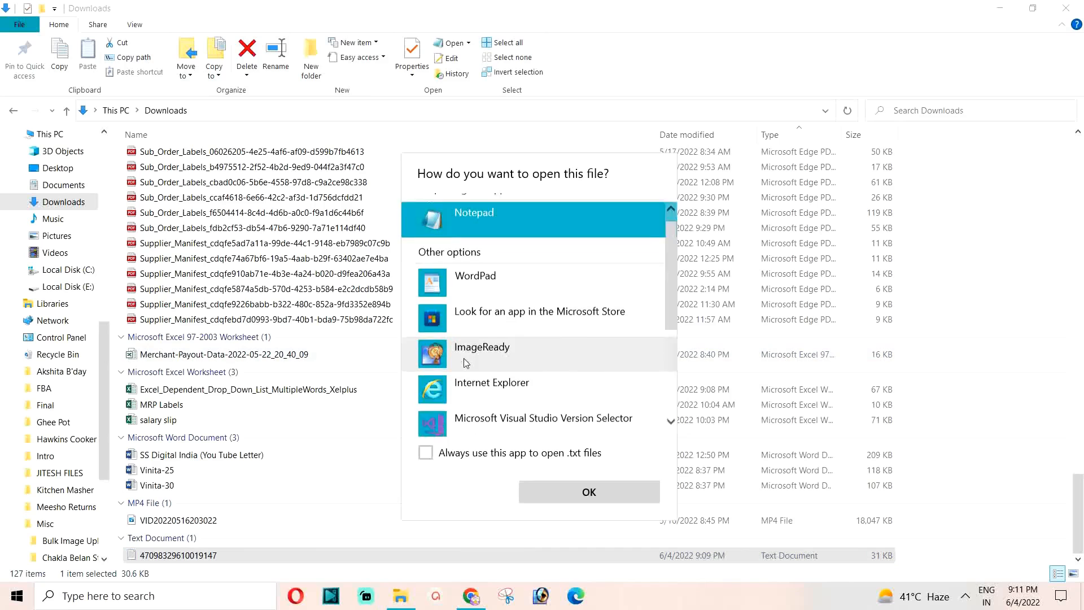
scroll(542, 354, "down", 5)
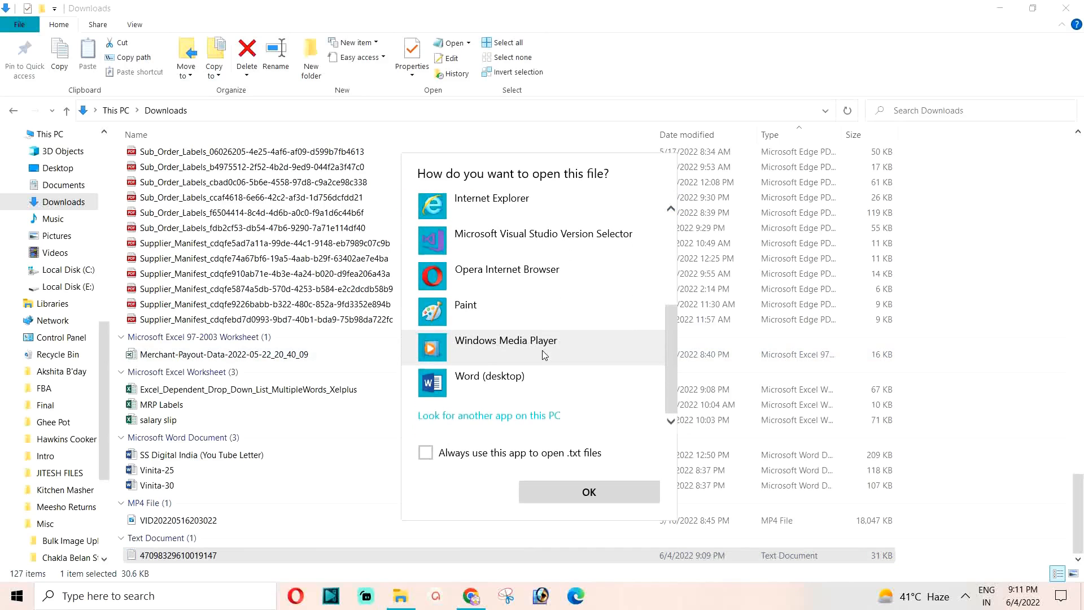
scroll(539, 341, "up", 3)
scroll(538, 335, "up", 2)
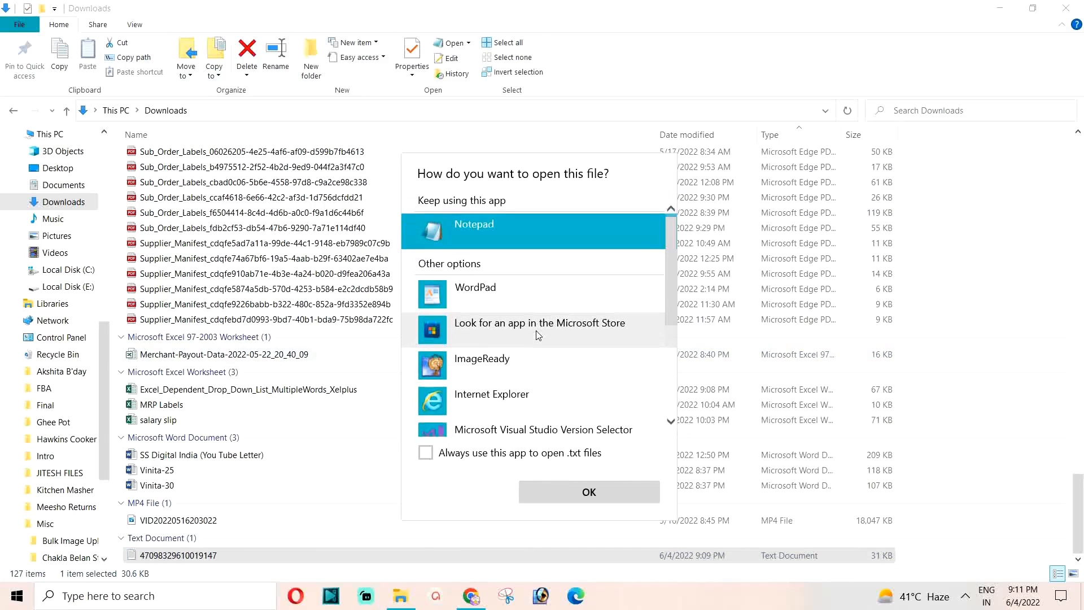
scroll(539, 317, "down", 5)
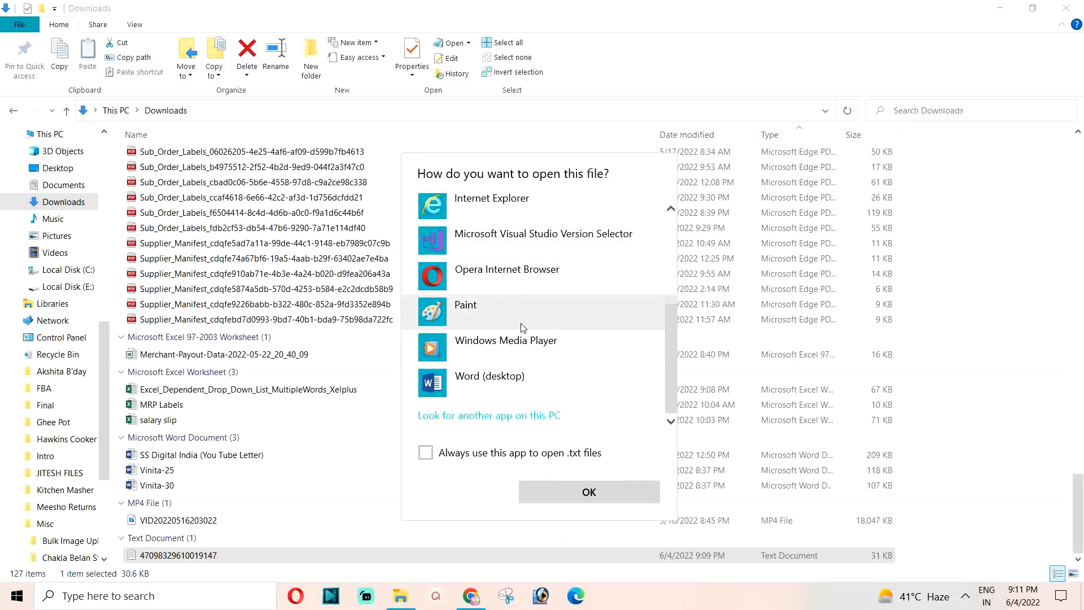
left_click(542, 487)
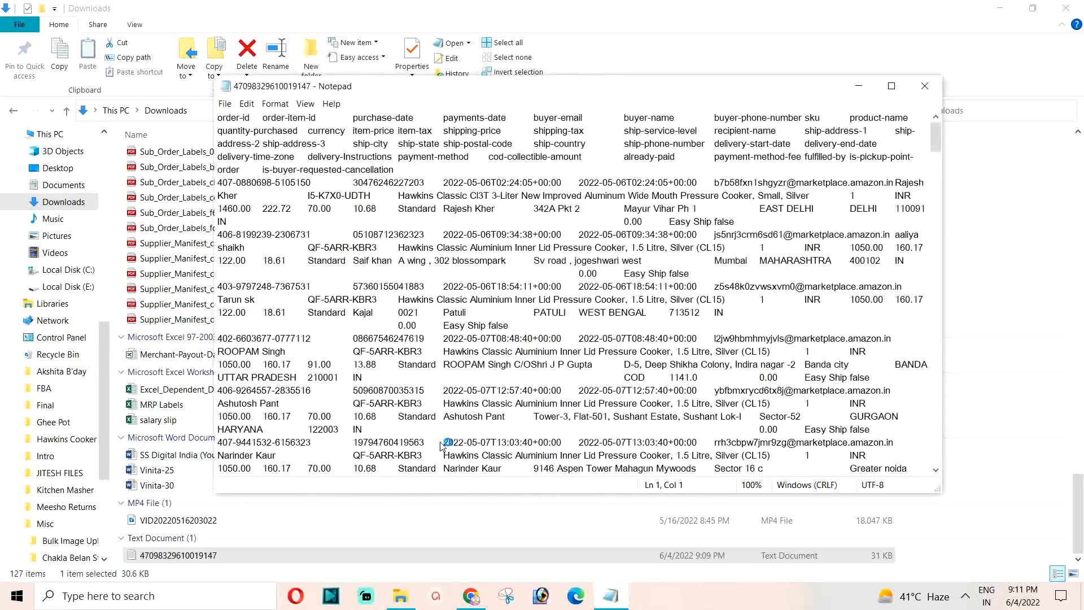
left_click(925, 86)
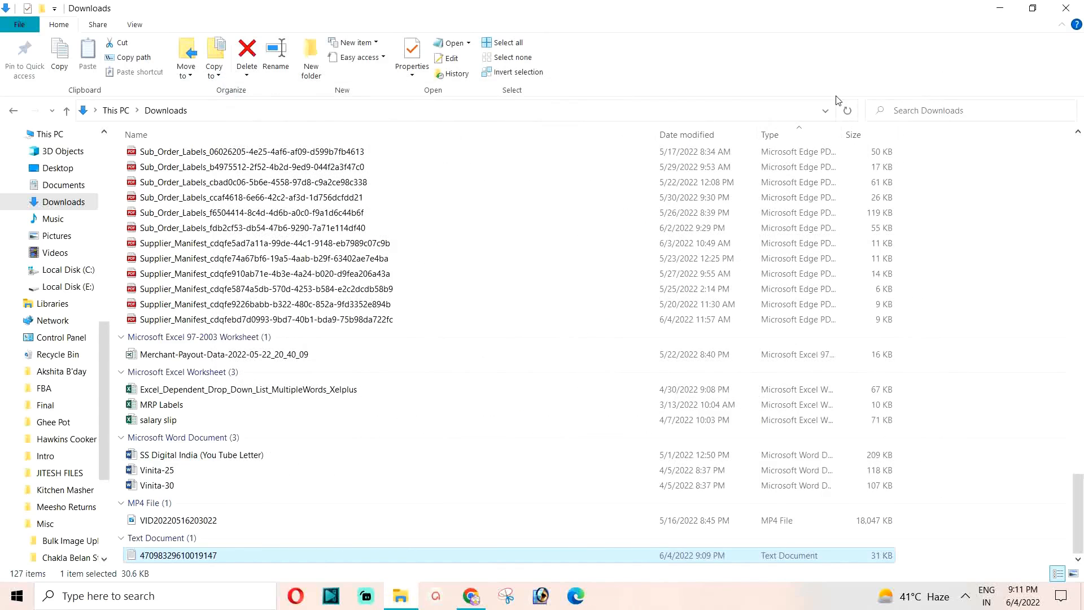
Step: Launch Excel by running the command "excel" and create a blank workbook
key("super+r")
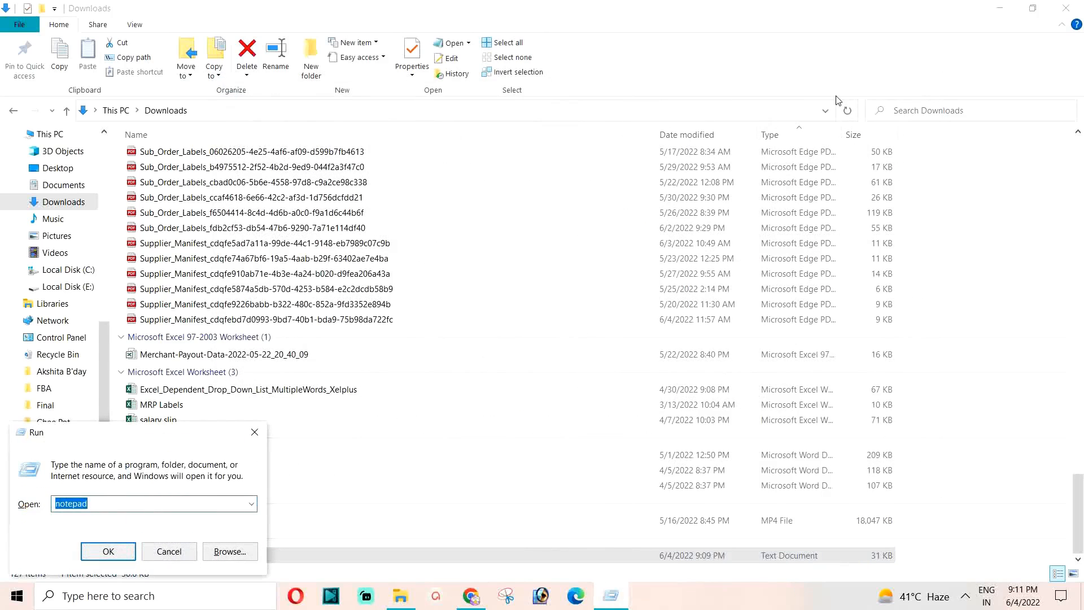
type("e")
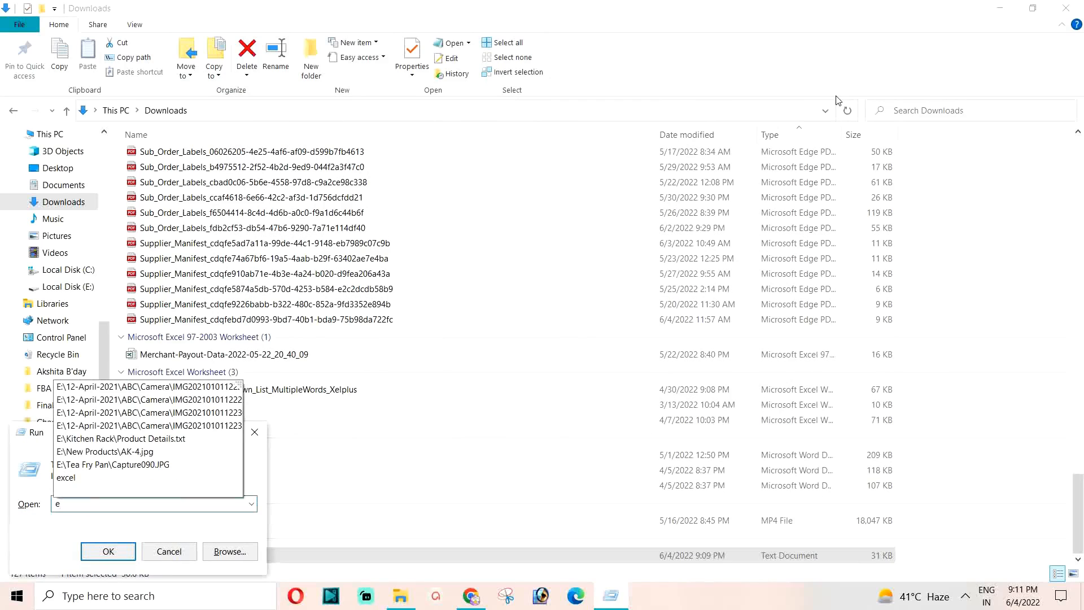
type("xcel")
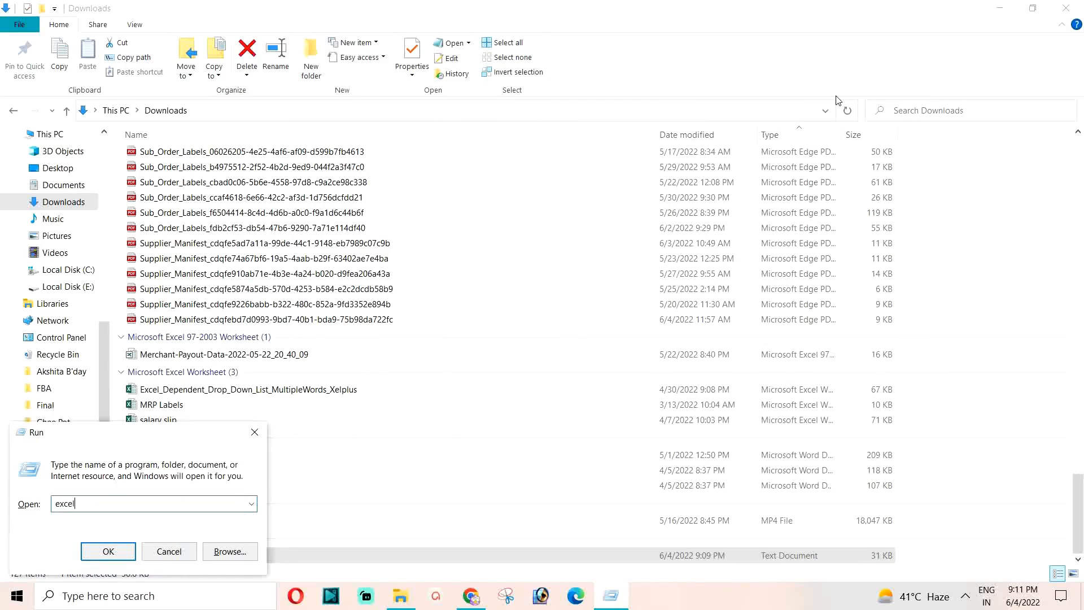
key("Return")
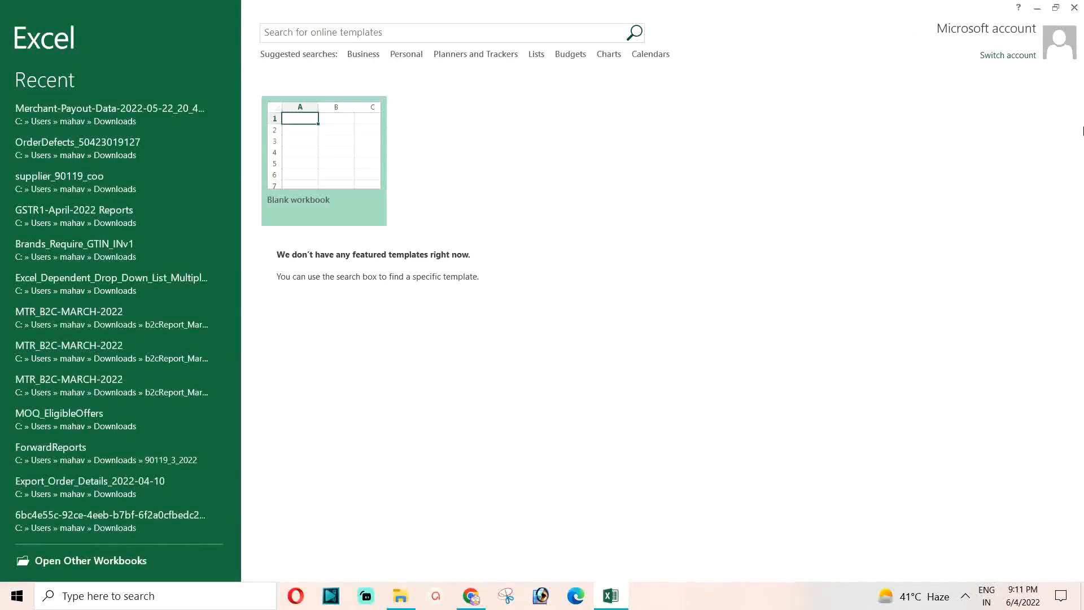
left_click(286, 123)
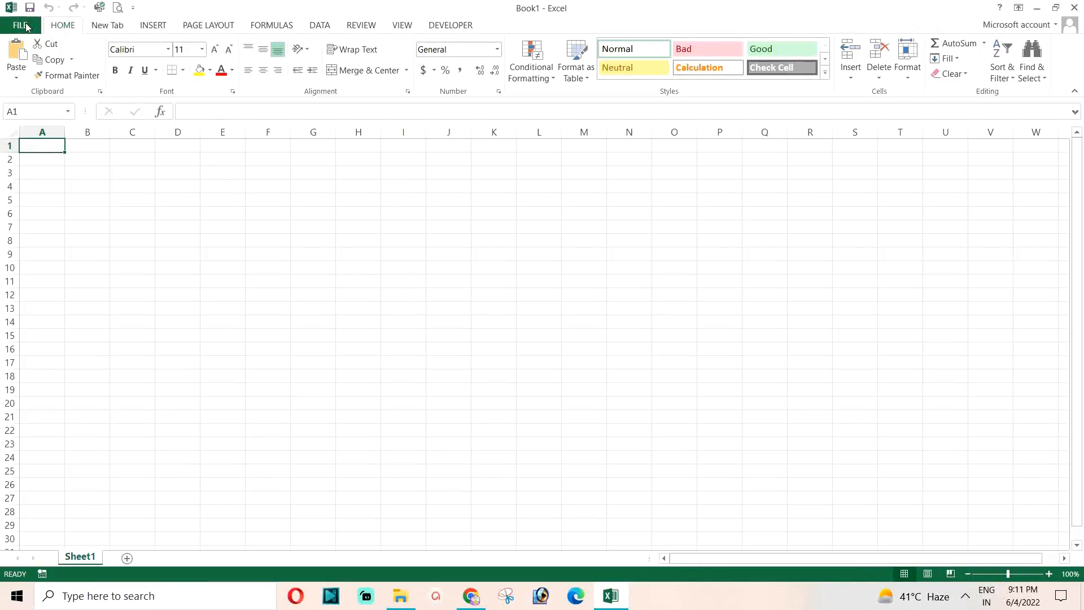
left_click(27, 26)
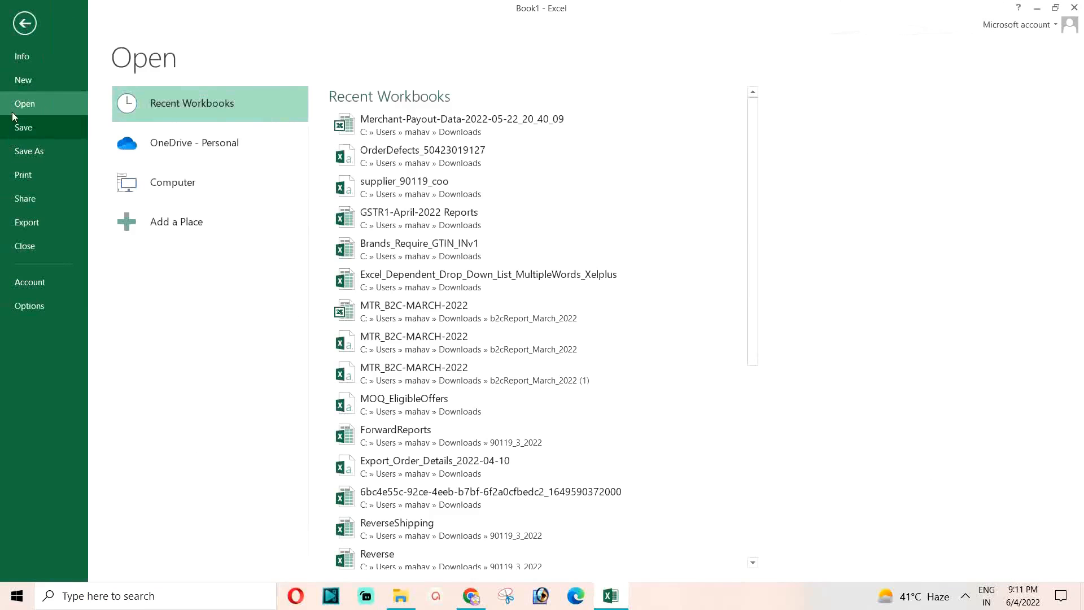
left_click(193, 180)
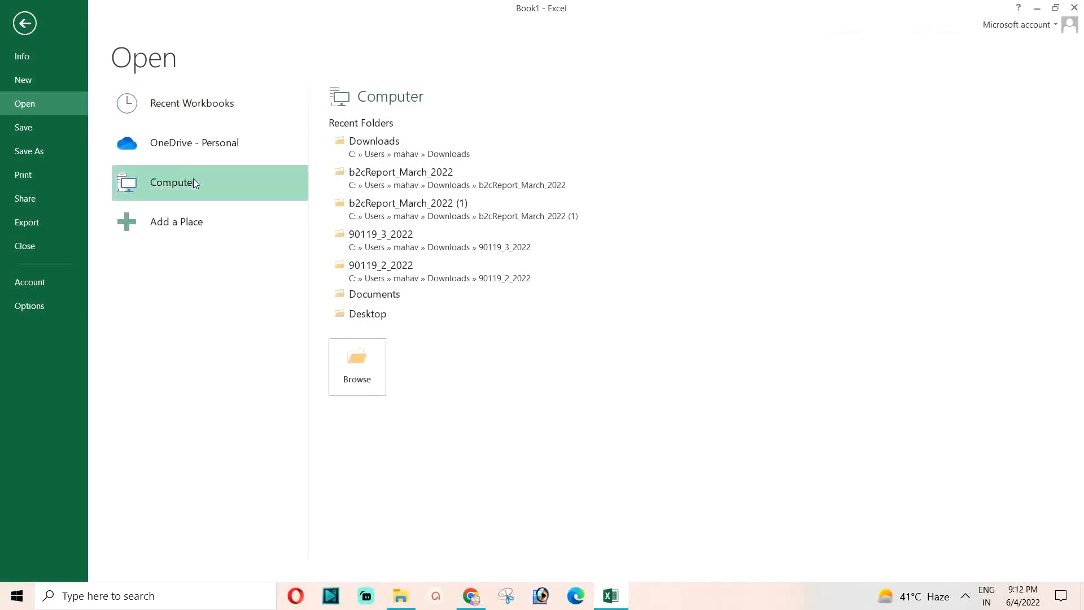
left_click(382, 148)
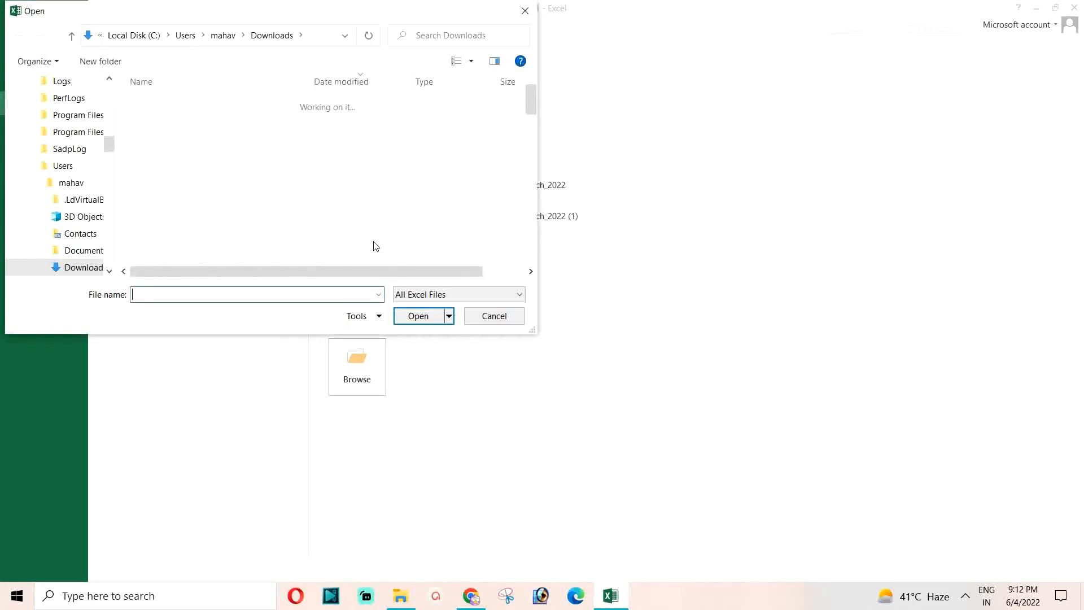
left_click(432, 296)
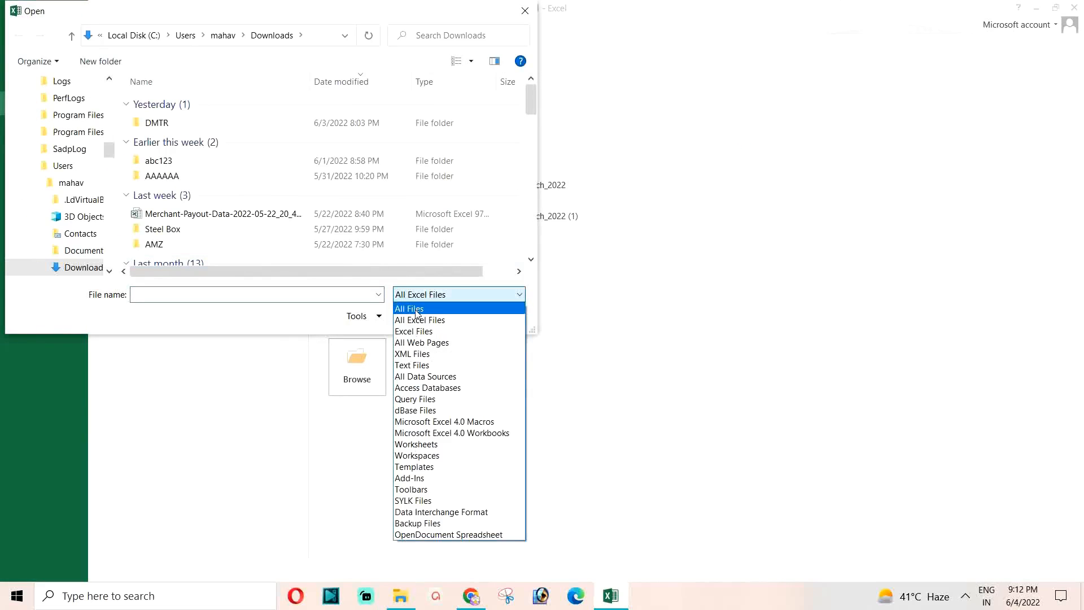
left_click(416, 313)
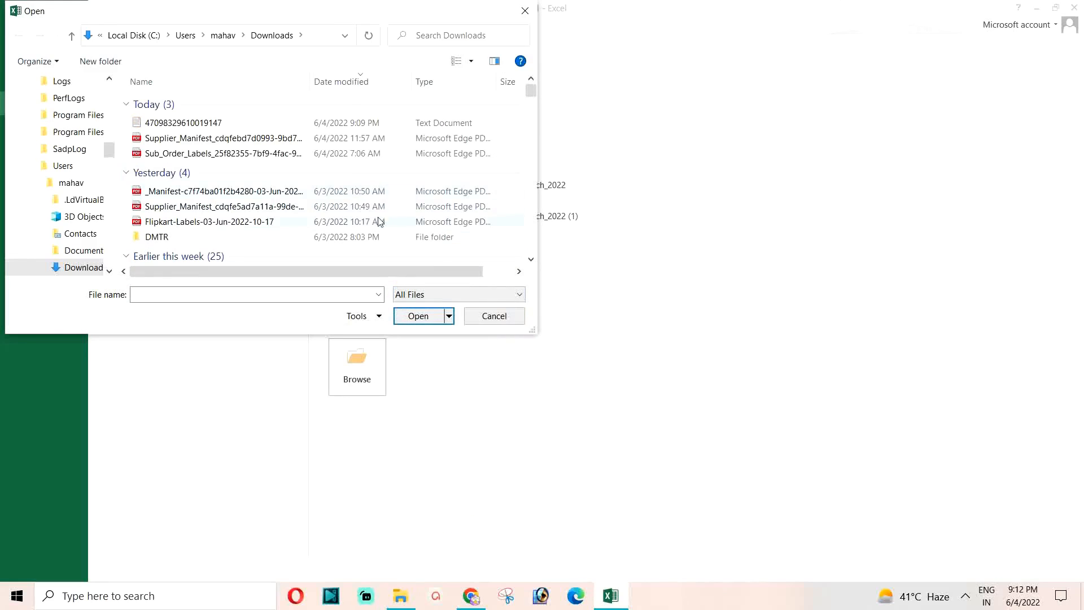
left_click(520, 290)
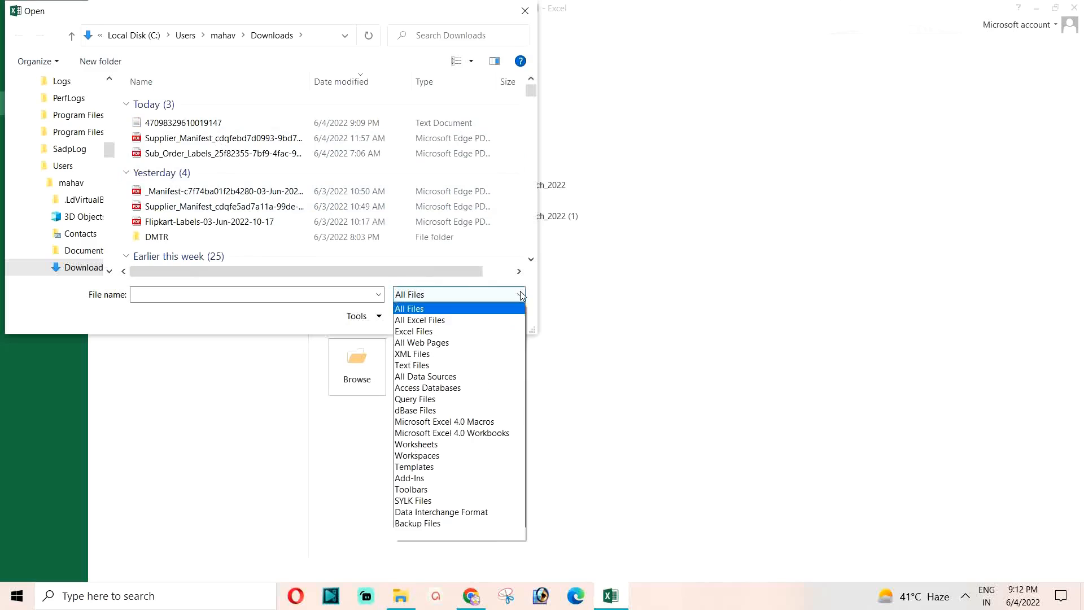
left_click(418, 310)
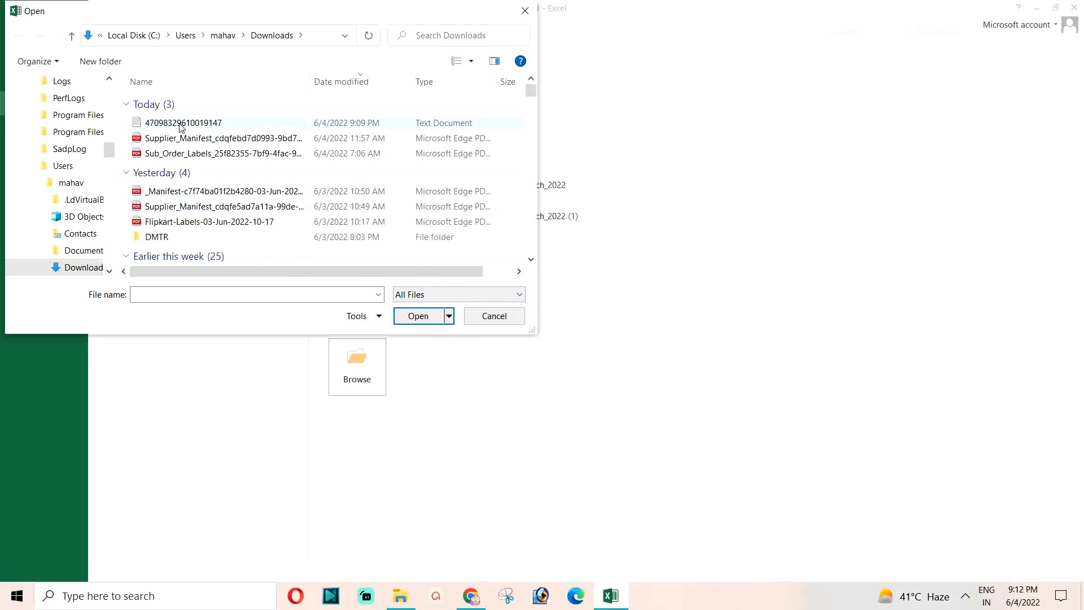
left_click(181, 123)
left_click(417, 316)
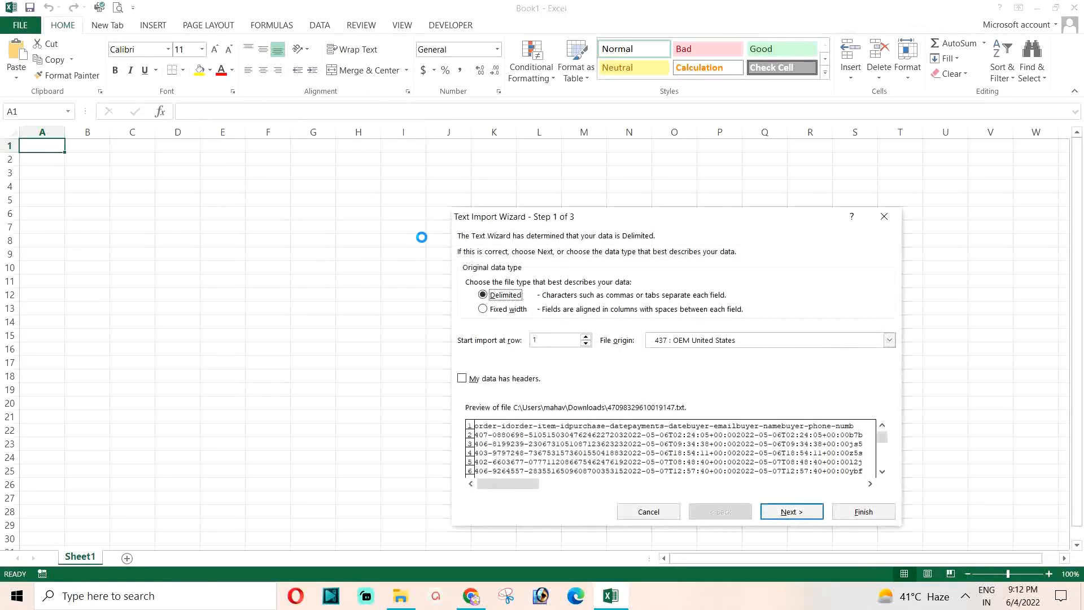
Step: Import the report text as delimited data, using Tab as the delimiter and General as the column data format
left_click_drag(651, 216, 478, 167)
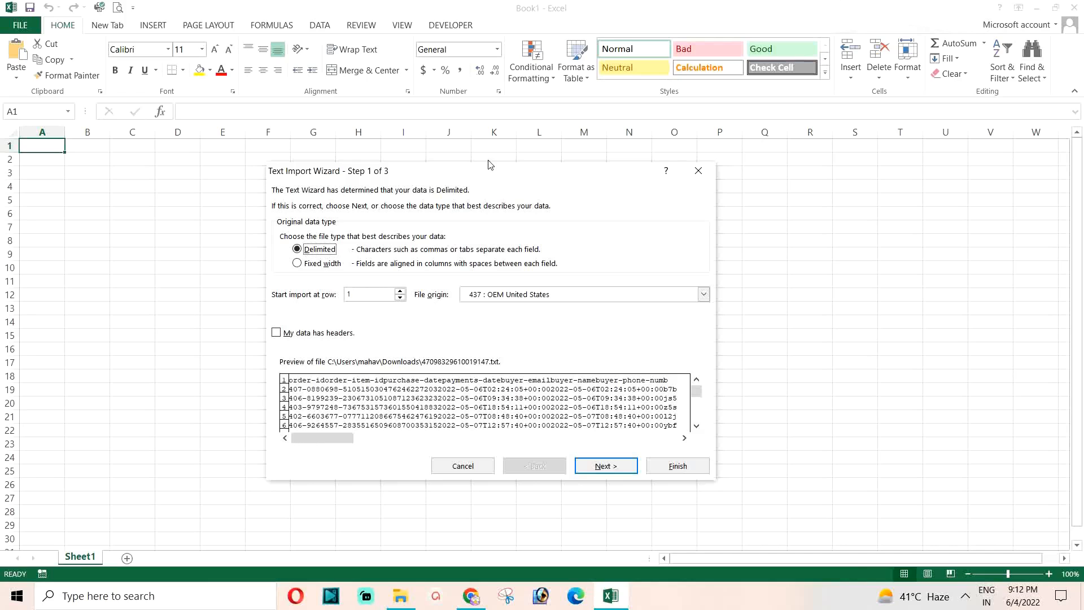
left_click_drag(593, 174, 527, 95)
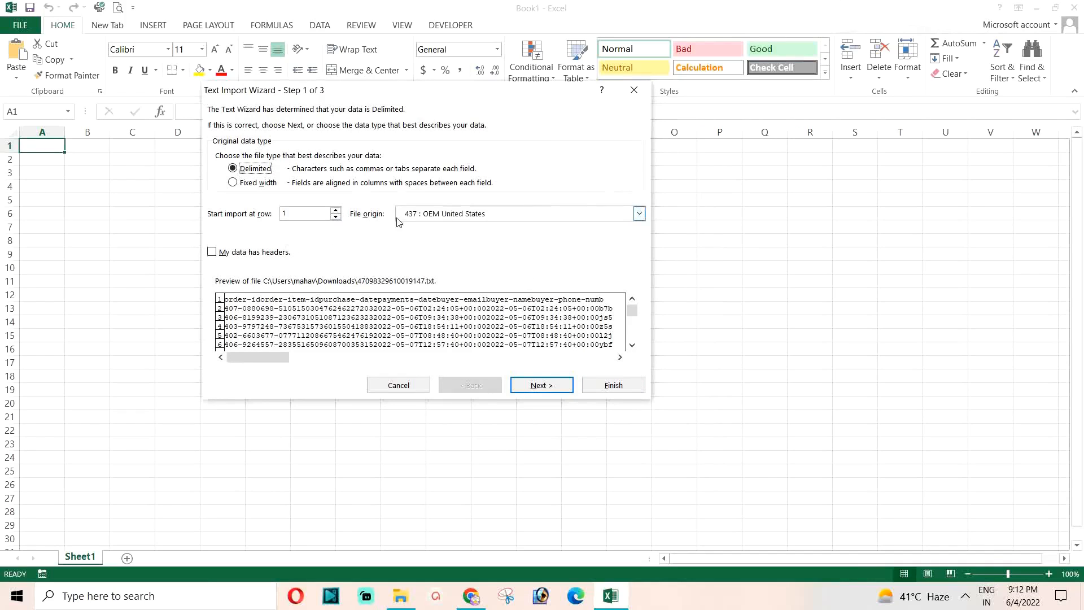
left_click(532, 387)
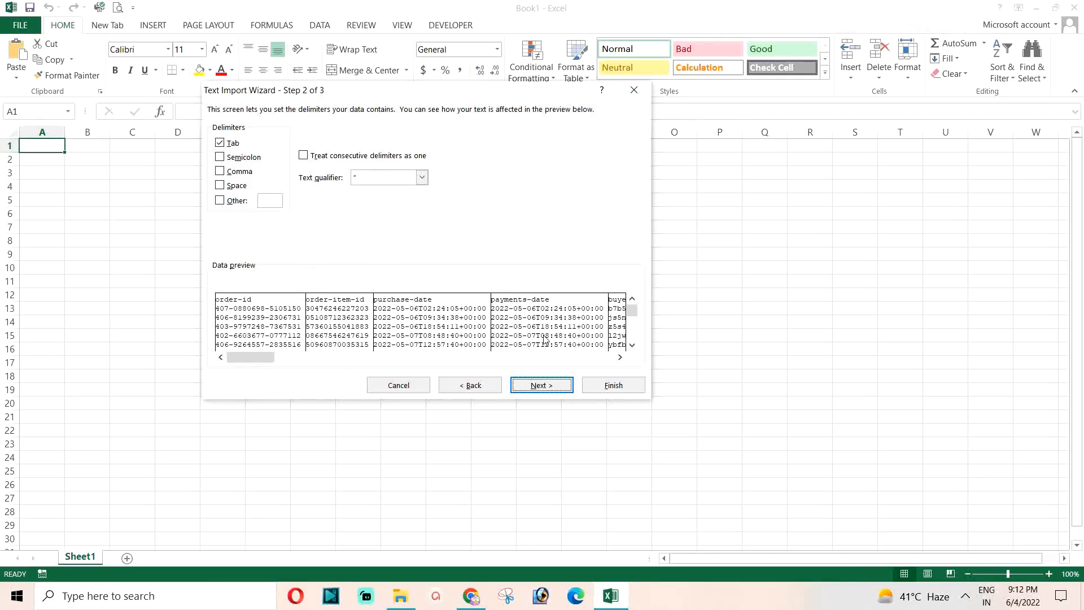
left_click(539, 387)
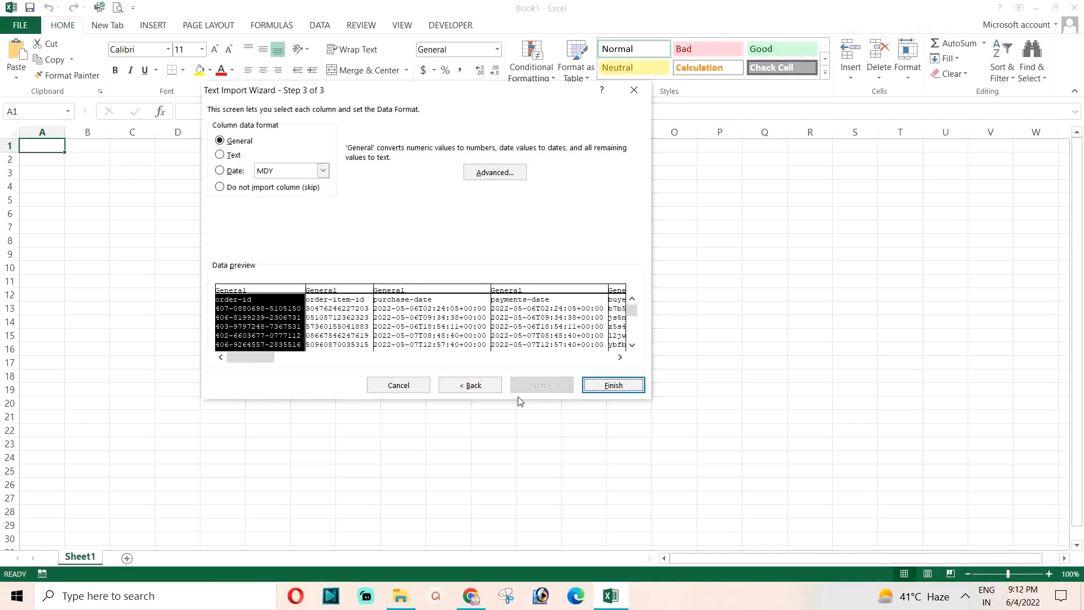
left_click(604, 386)
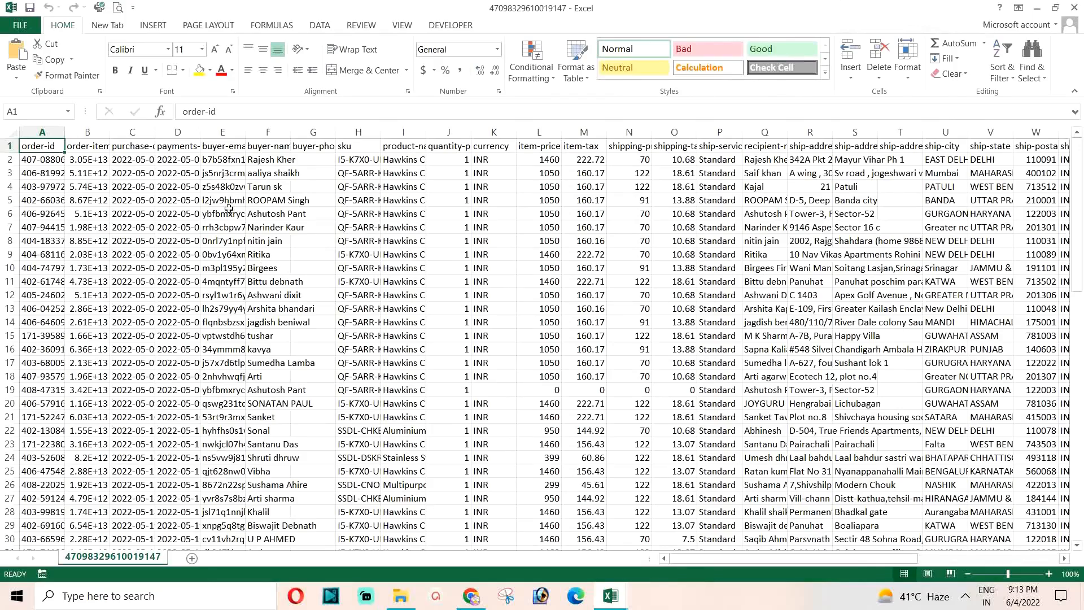
Step: Autofit the width of all columns in the imported order report sheet
left_click(10, 135)
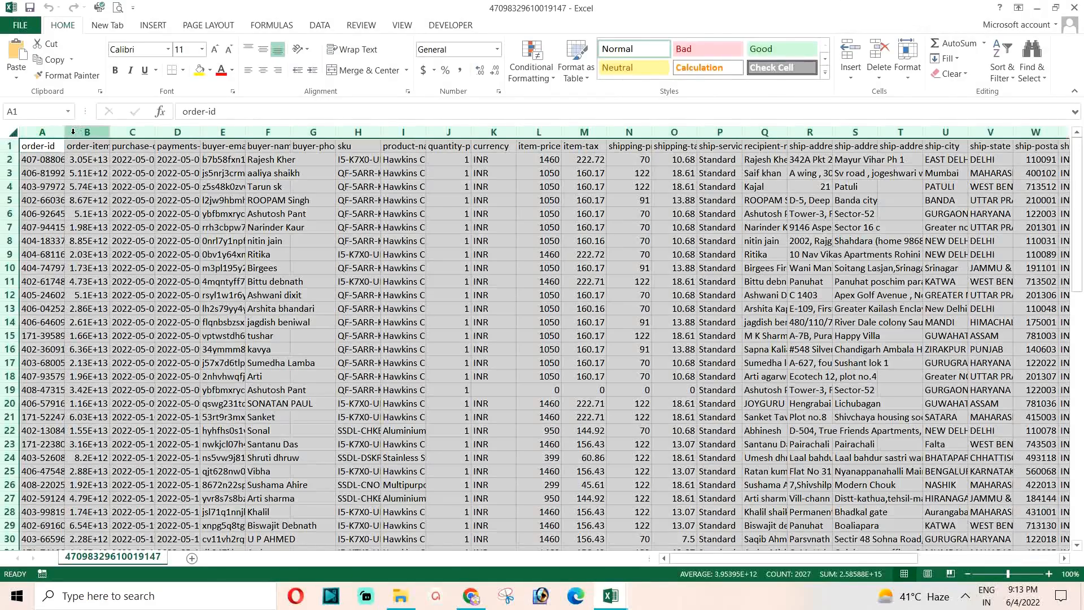
double_click(65, 132)
left_click(442, 259)
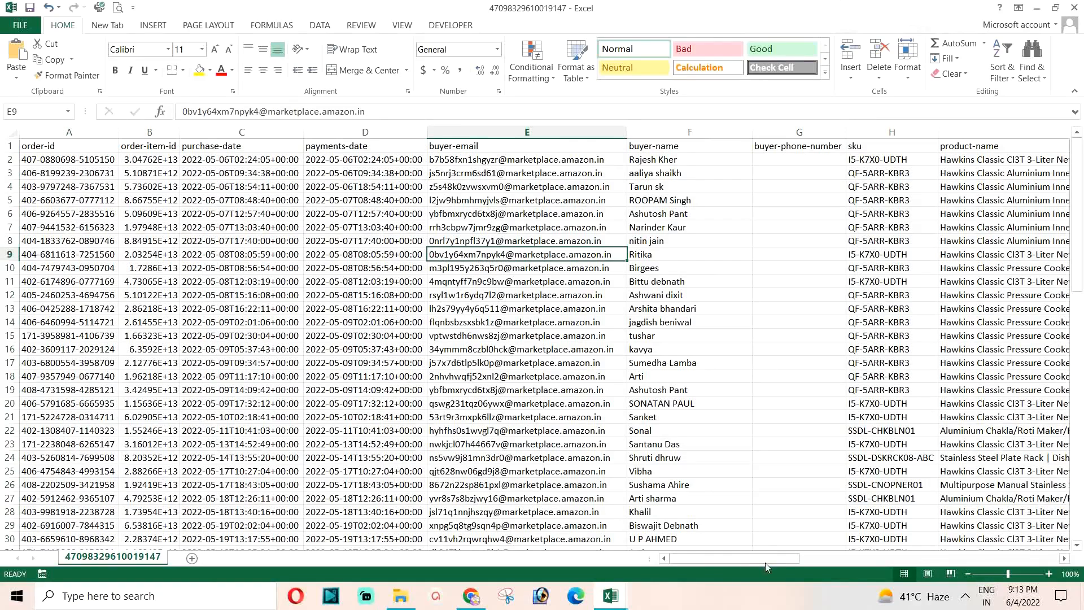
Step: Examine the imported order rows through to the last entry, and return to the header row
mouse_move(740, 560)
left_mouse_down()
mouse_move(1002, 559)
mouse_move(736, 551)
left_mouse_up()
scroll(325, 312, "down", 6)
scroll(326, 312, "down", 13)
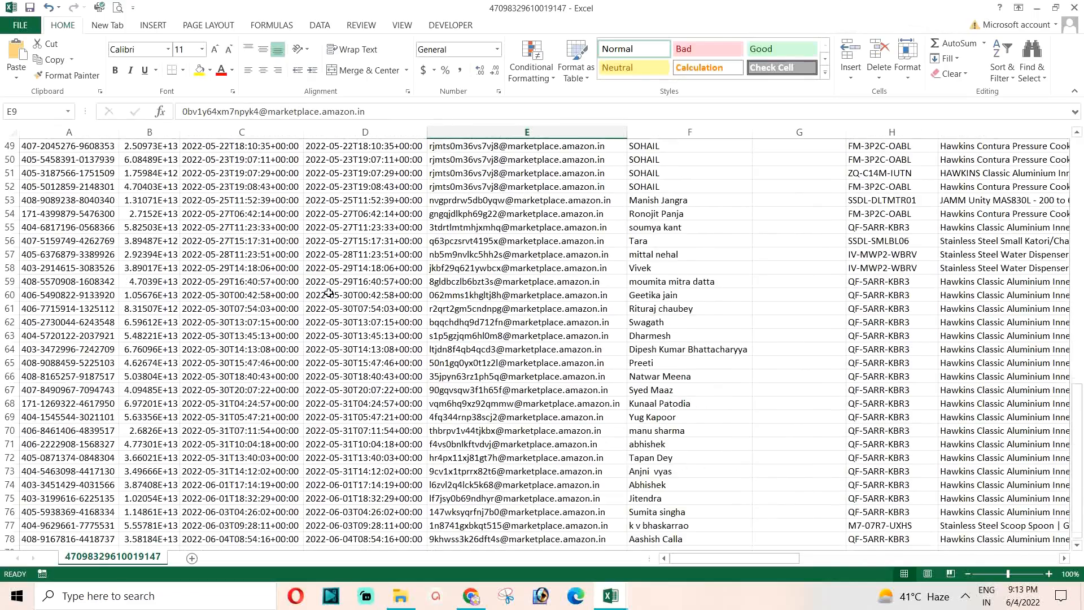
scroll(329, 293, "down", 1)
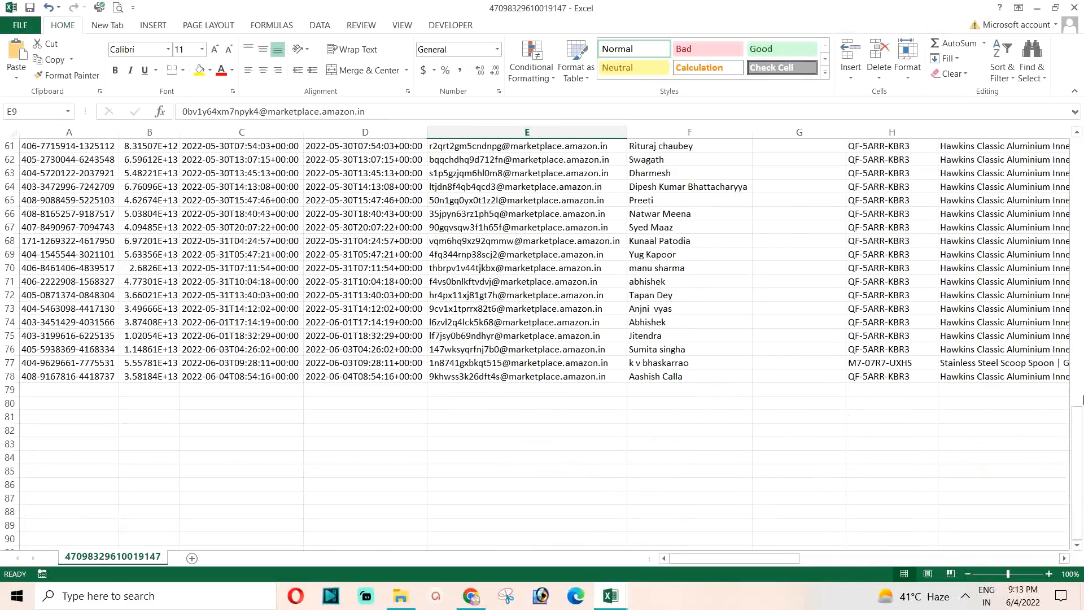
left_click_drag(1080, 441, 1068, 148)
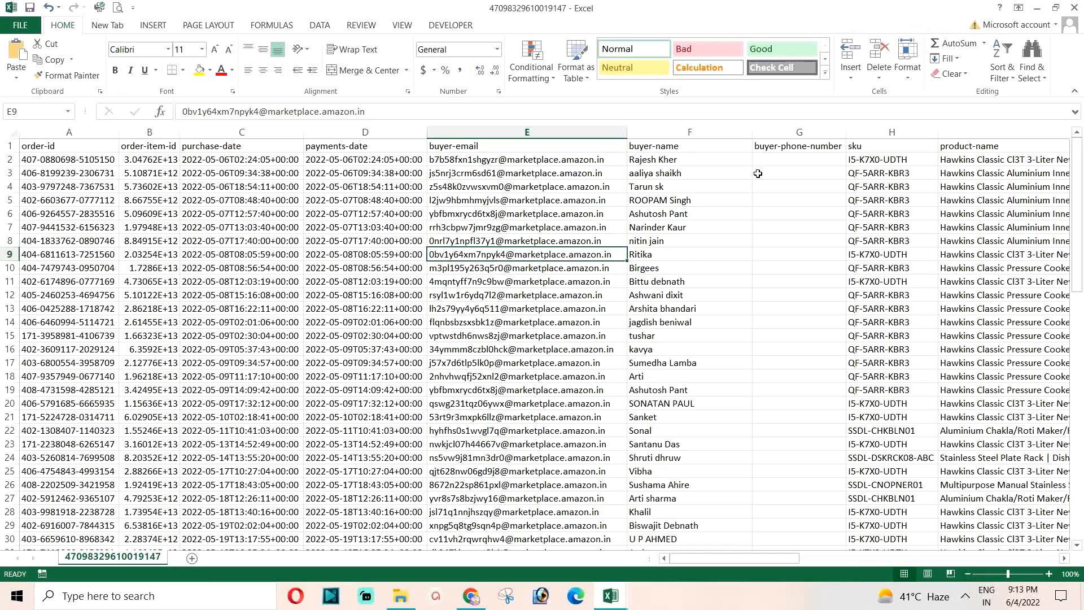
Step: Minimize both Excel workbooks, switch to the Order Reports page in Chrome, and download the ready Unshipped Orders report
left_click(1037, 7)
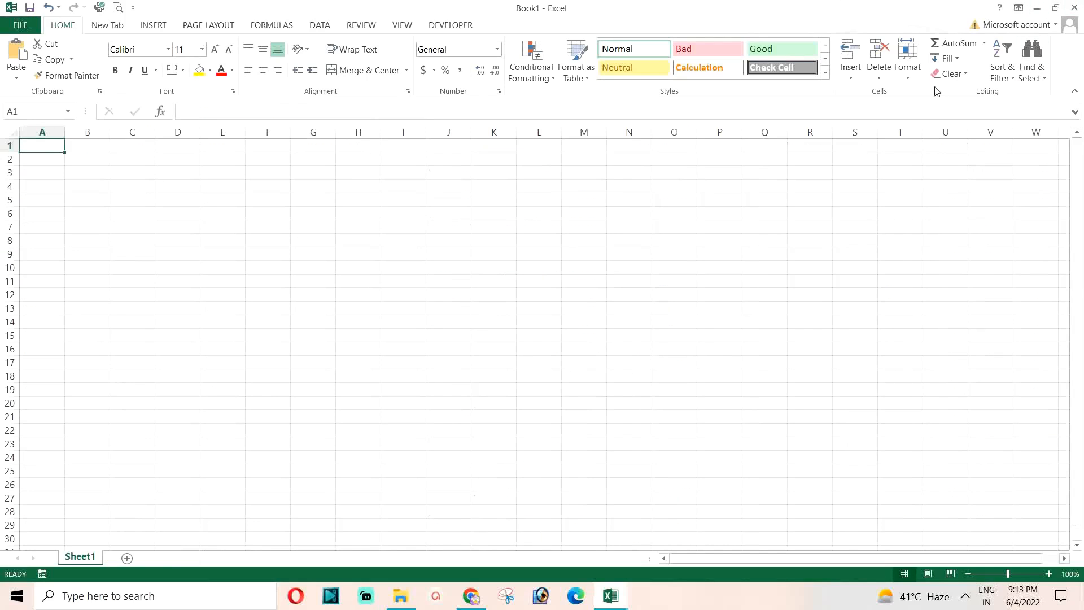
left_click(1037, 7)
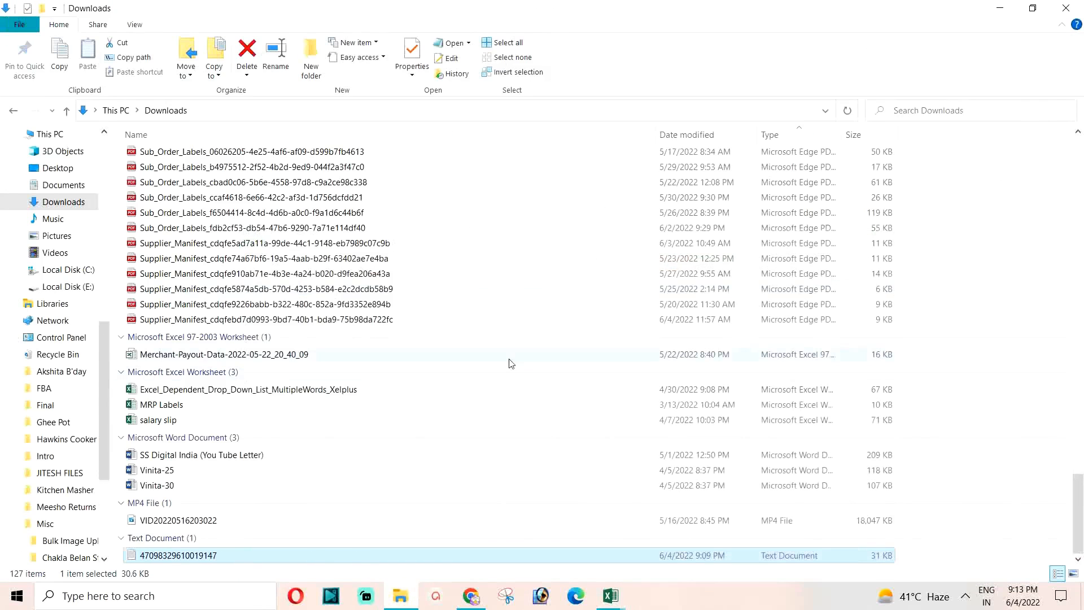
left_click(471, 602)
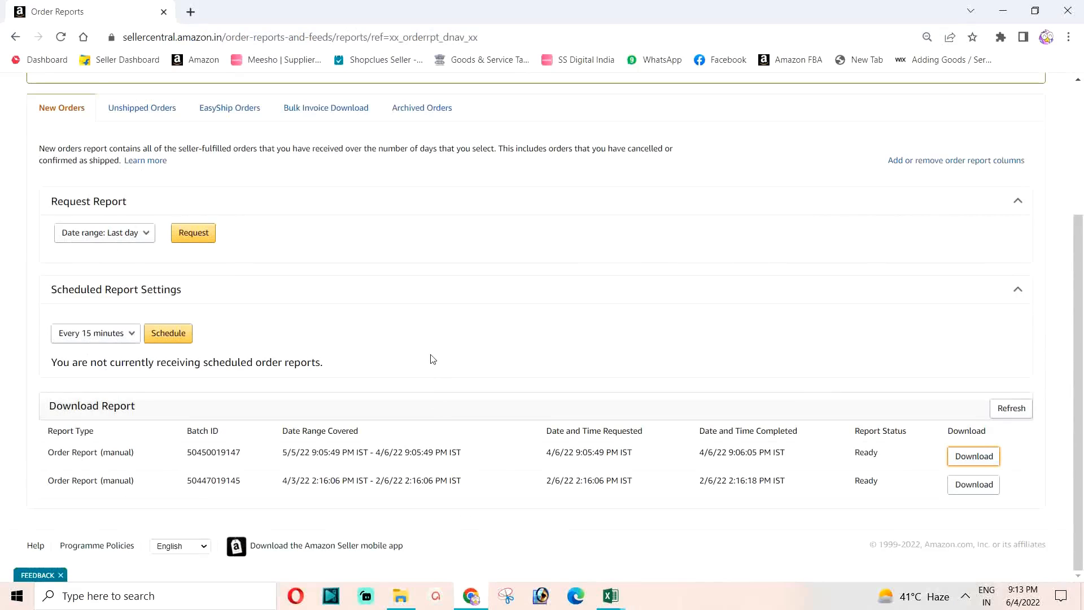
left_click(139, 115)
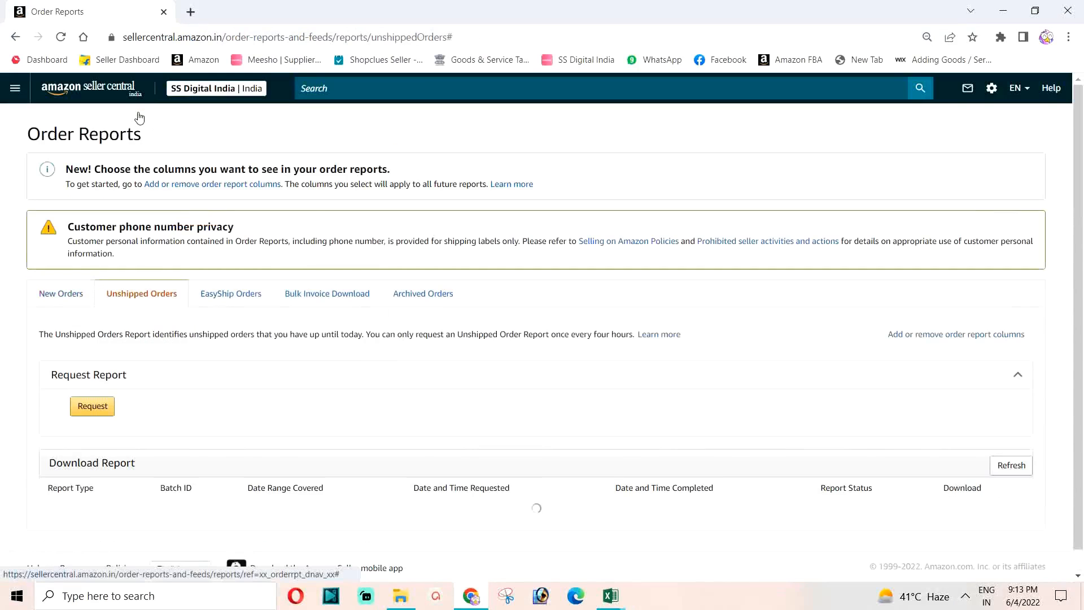
scroll(364, 365, "down", 1)
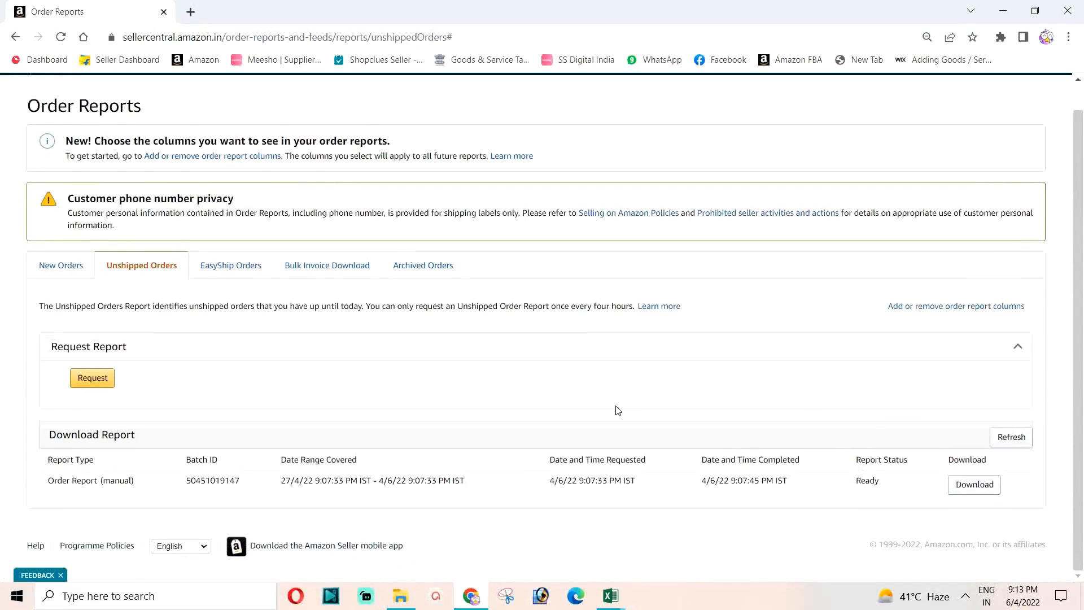
left_click(966, 496)
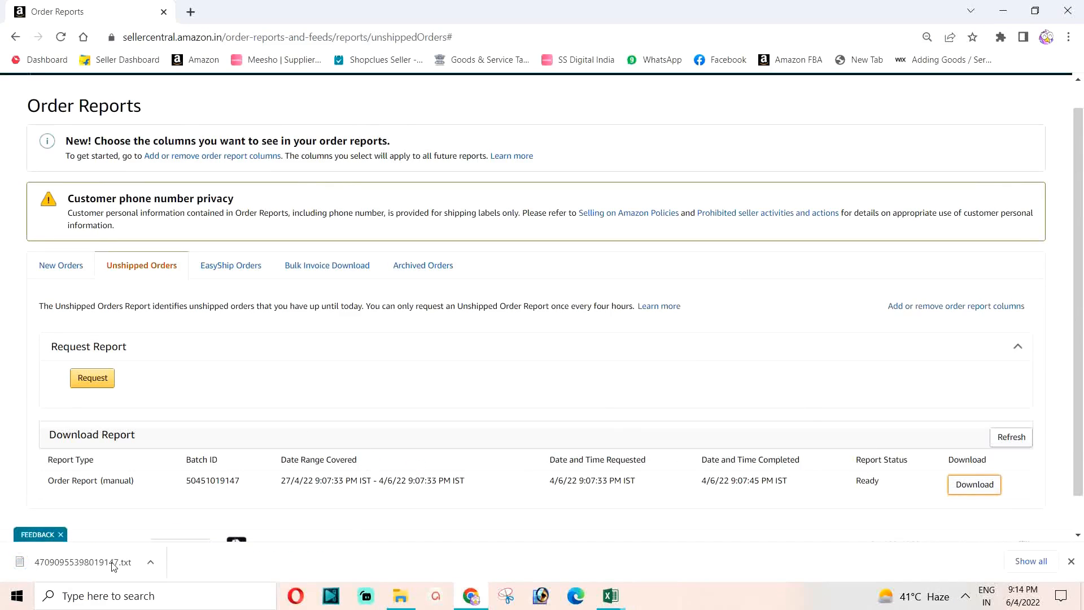
Step: Open the downloaded unshipped orders report in a maximized Notepad window, examine its order data, and close it
left_click(90, 563)
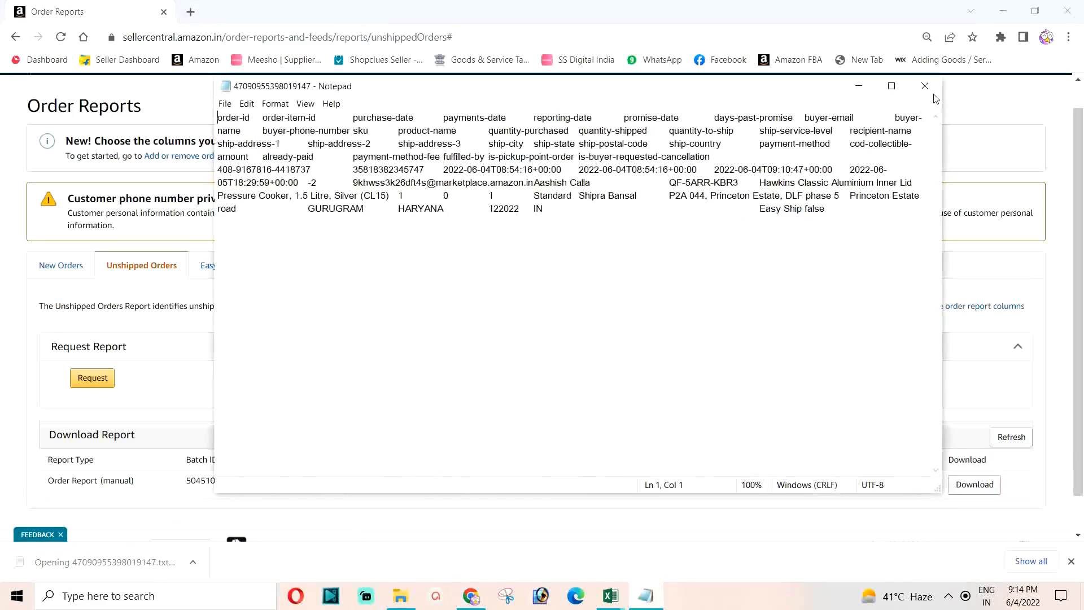
left_click(892, 86)
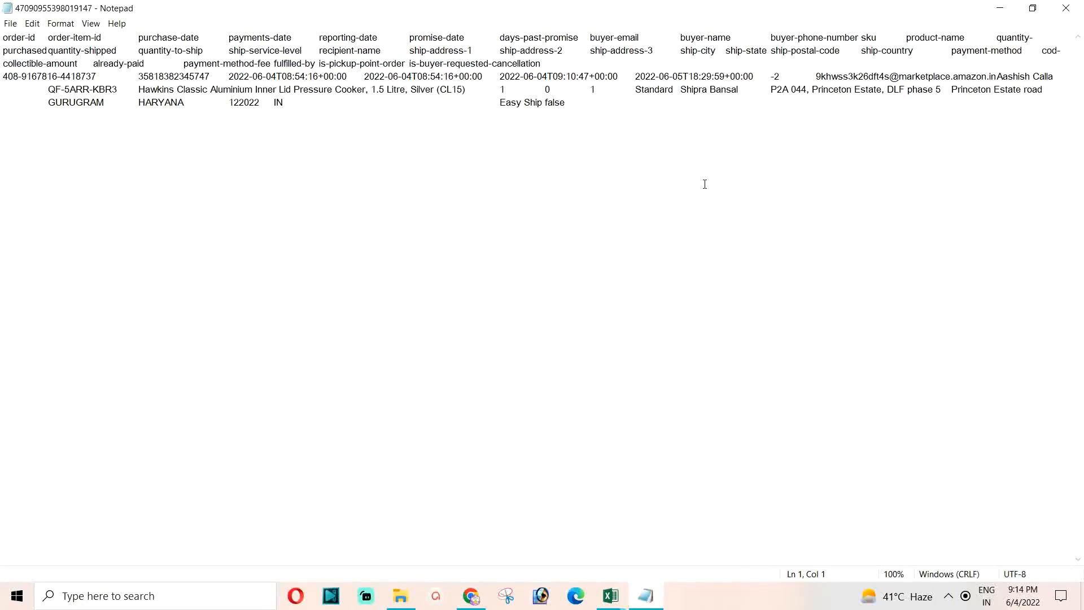
left_click(1067, 9)
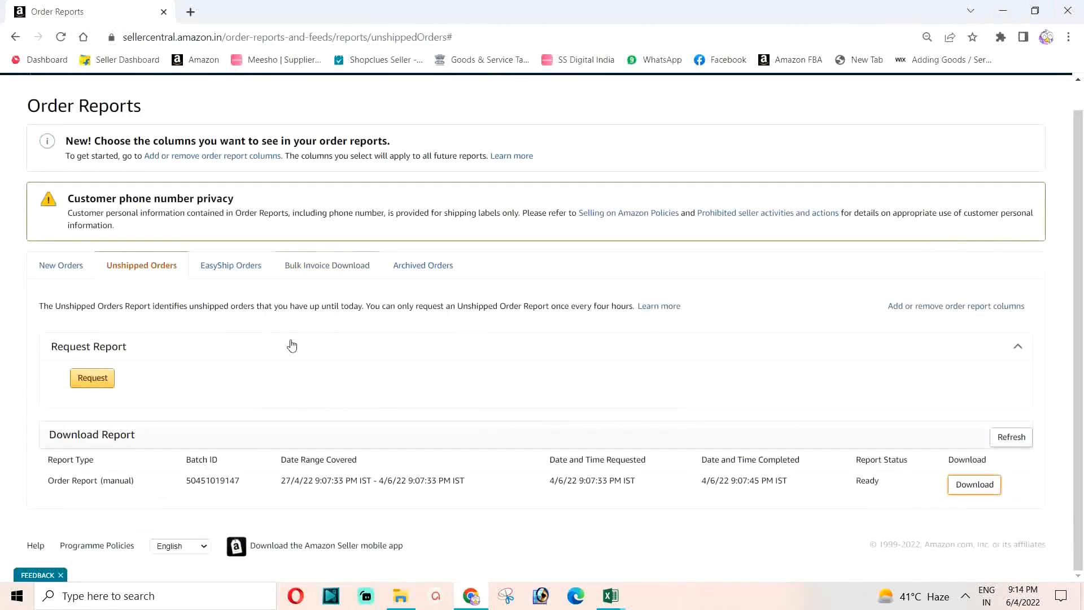
left_click(602, 598)
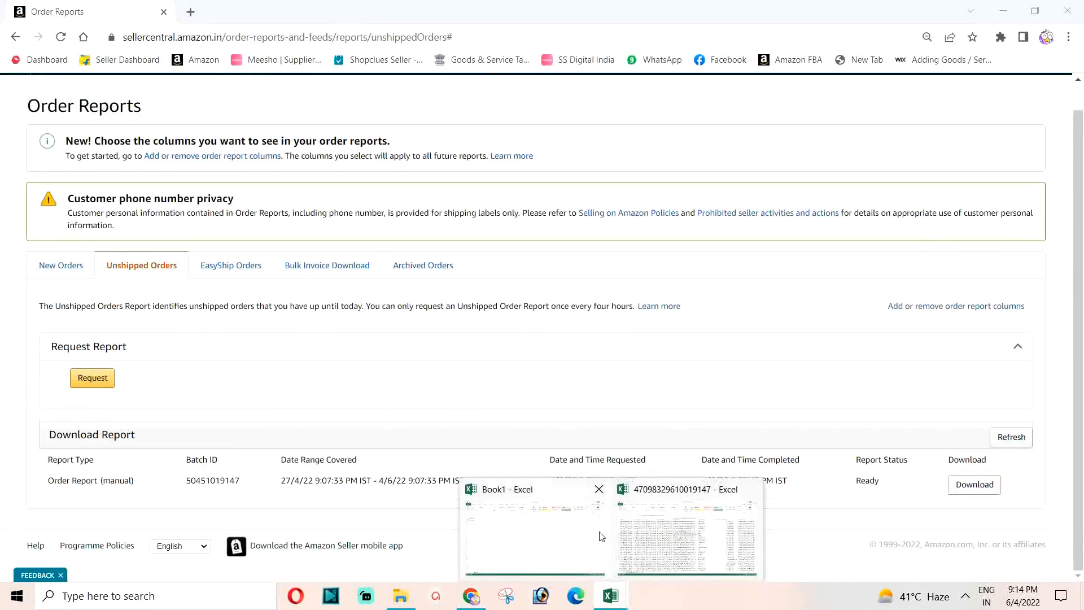
left_click(525, 535)
left_click(20, 25)
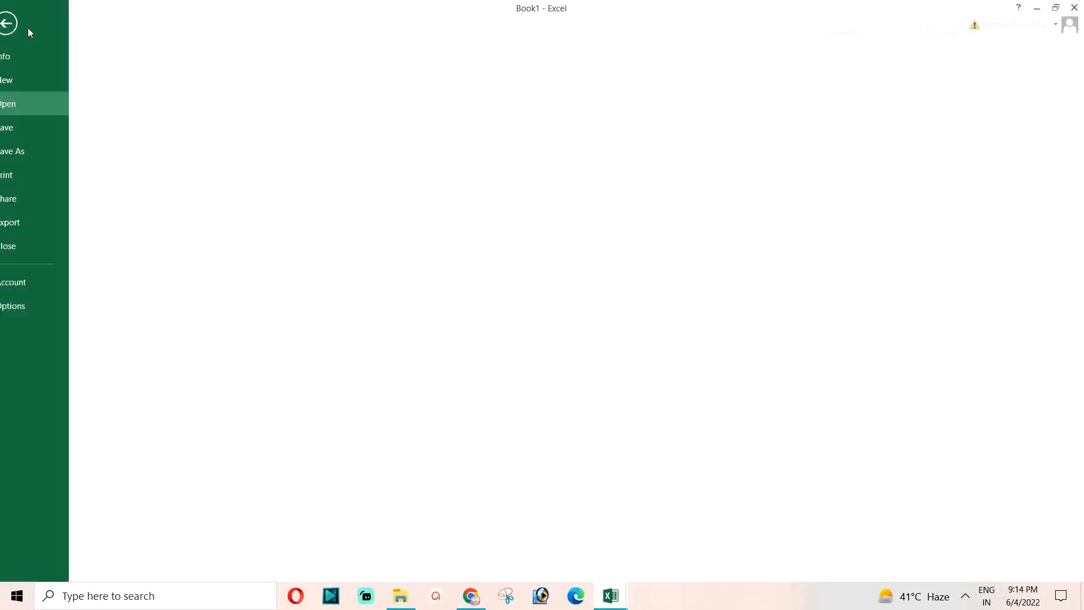
left_click(169, 184)
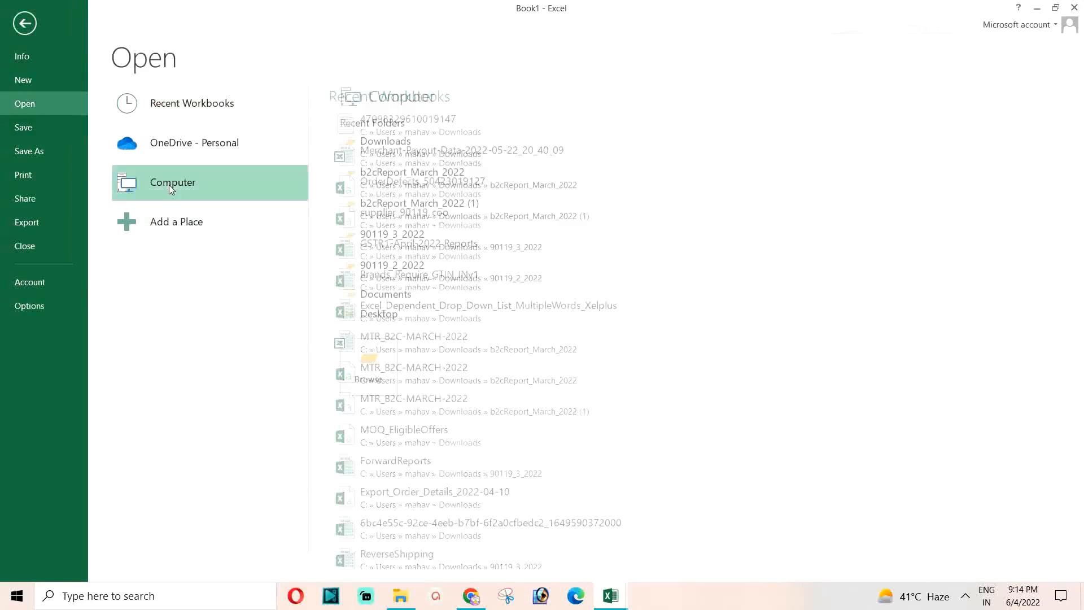
left_click(430, 141)
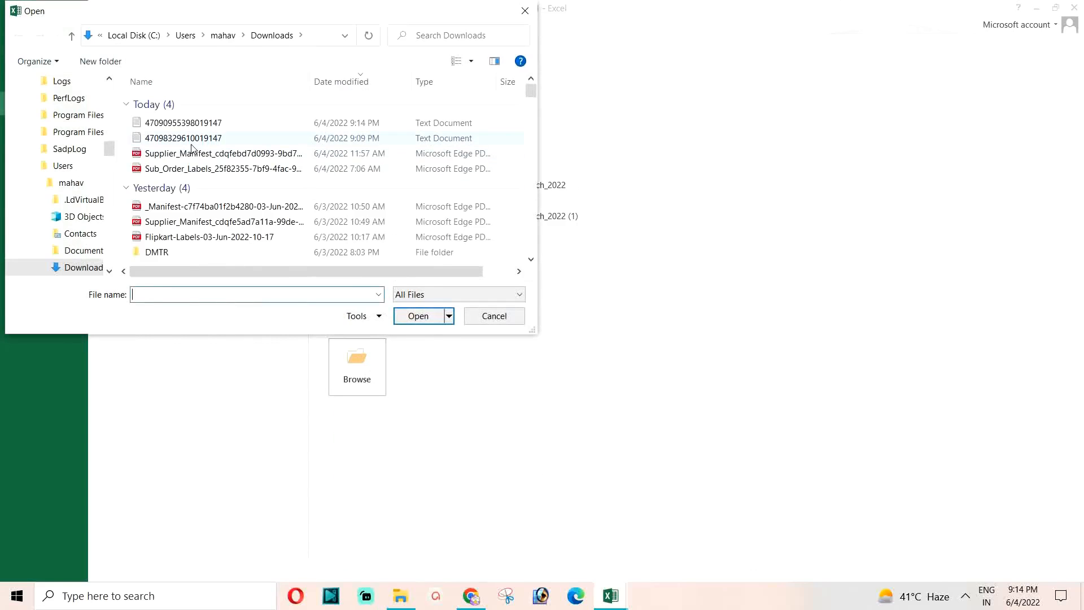
left_click(169, 123)
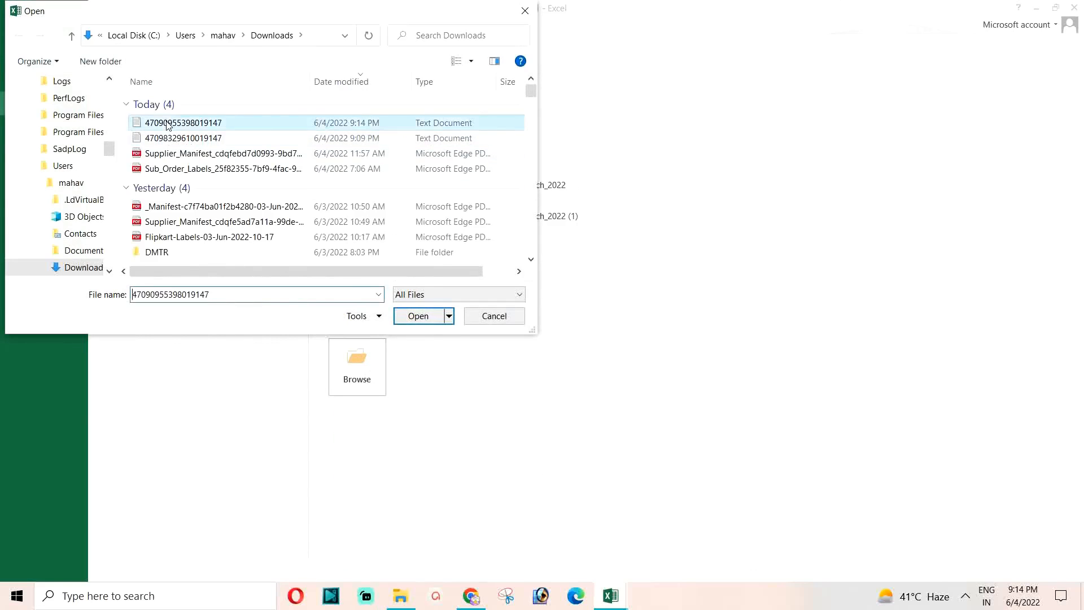
left_click(419, 317)
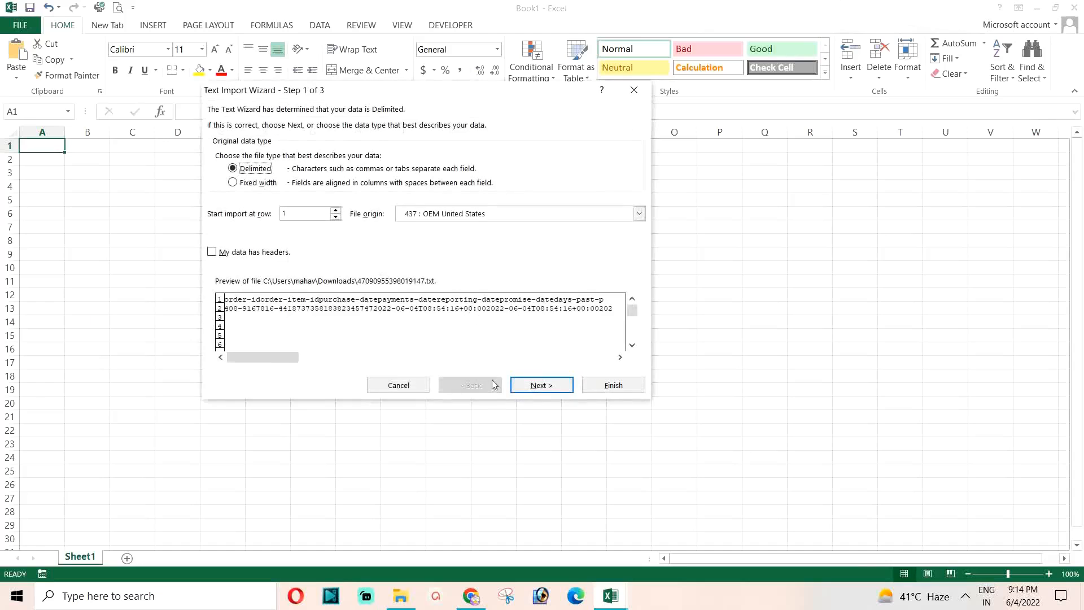
Step: Import the unshipped orders report as tab-delimited text with the General column data format
left_click(521, 386)
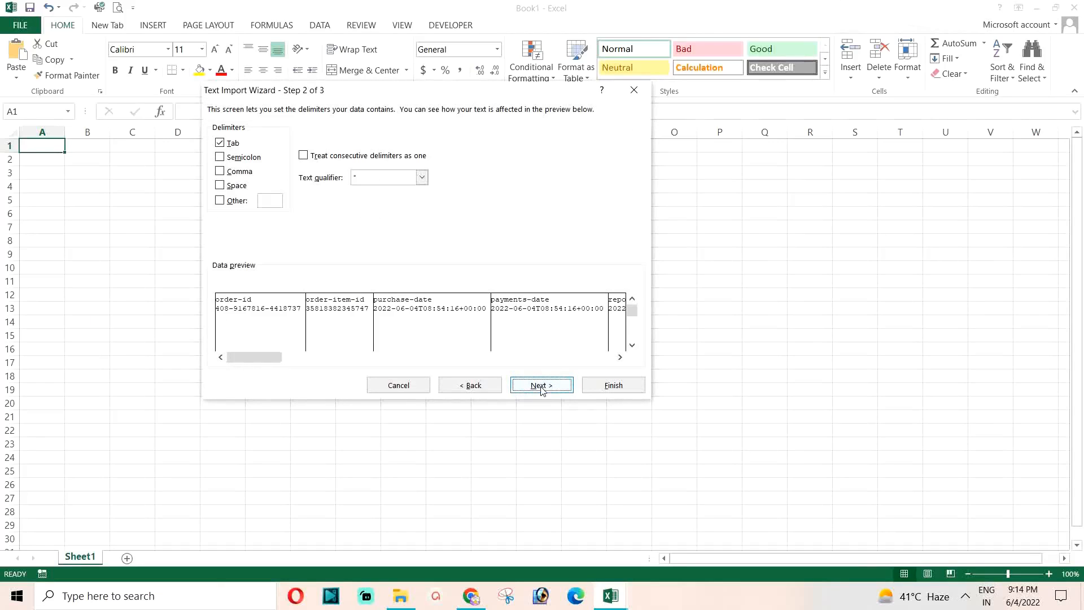
left_click(539, 387)
left_click(611, 387)
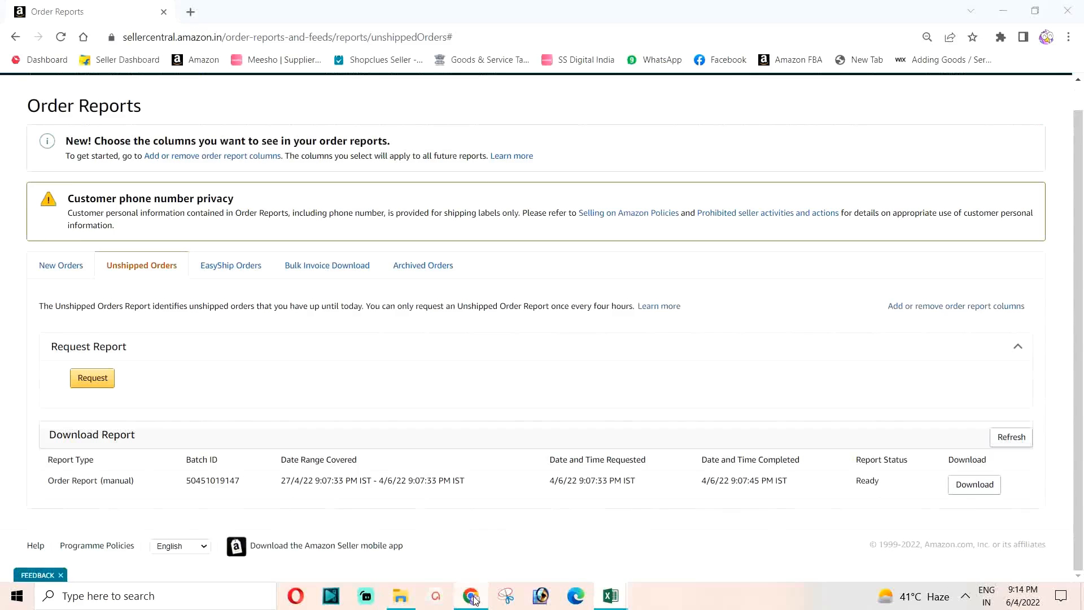
Step: View the unshipped orders in Seller Central's Manage Orders in Chrome, and return to the imported unshipped report workbook in Excel
left_click(471, 596)
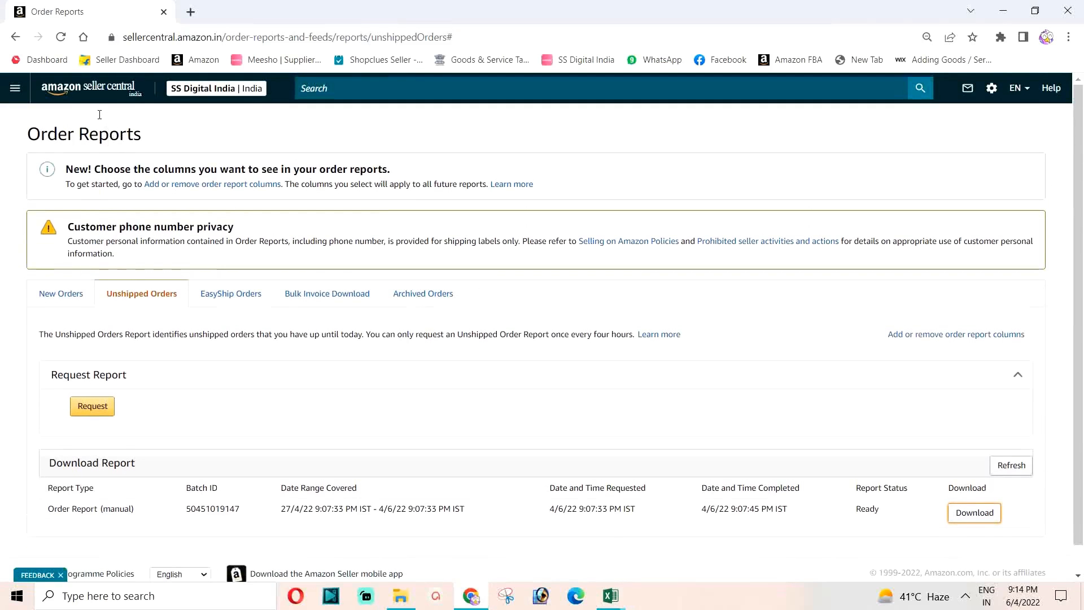
left_click(102, 96)
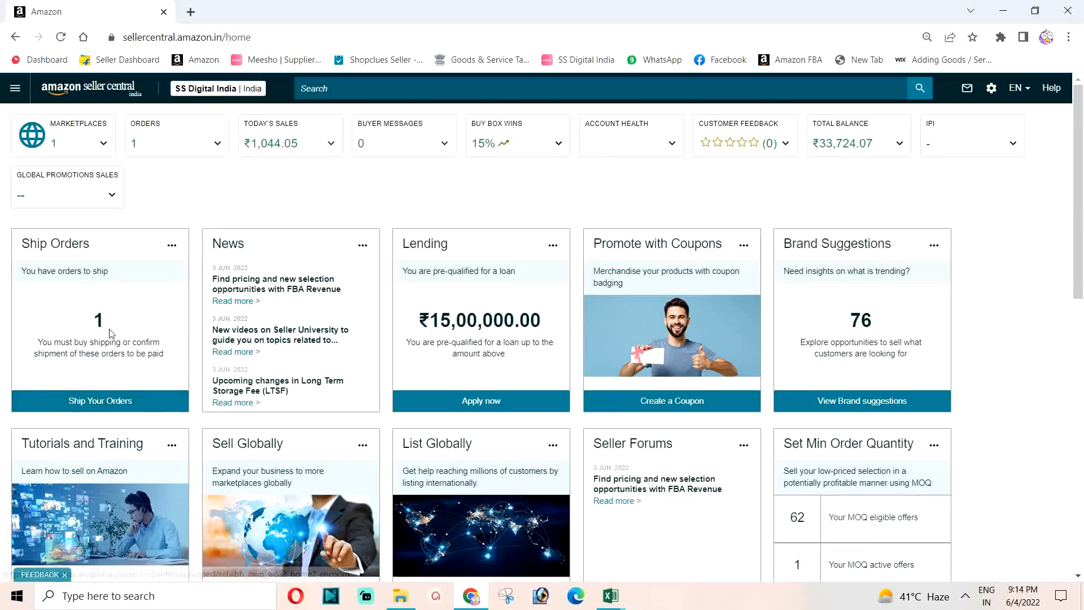
left_click(88, 401)
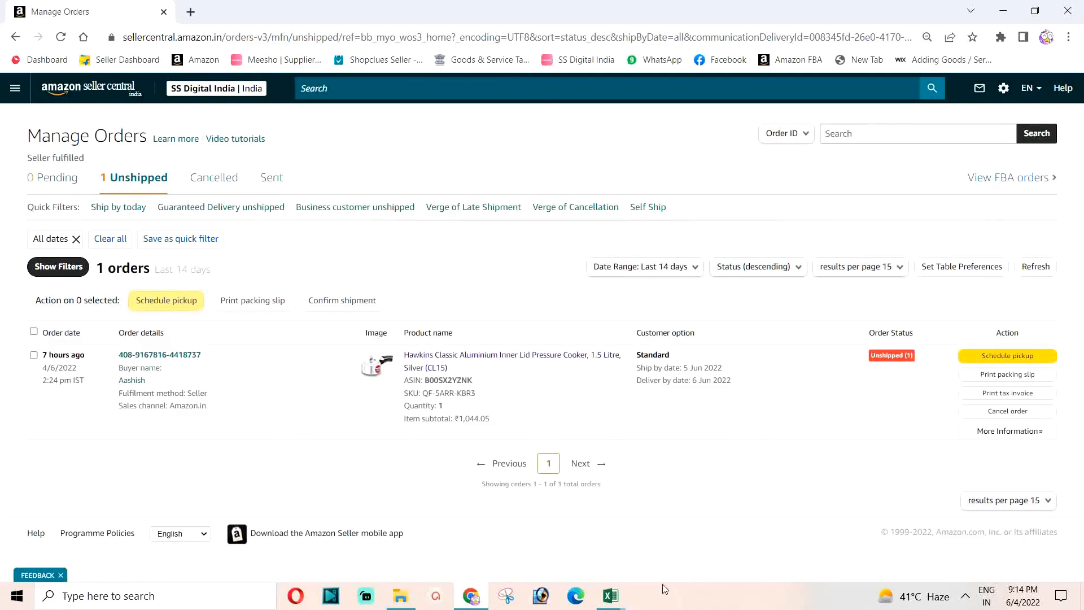
left_click(612, 596)
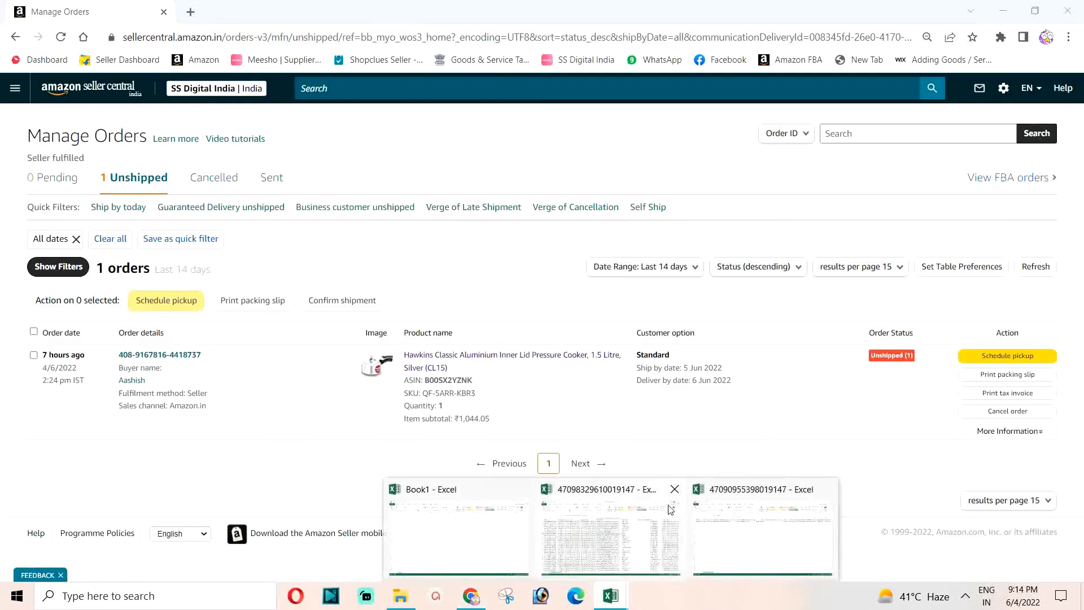
left_click(744, 498)
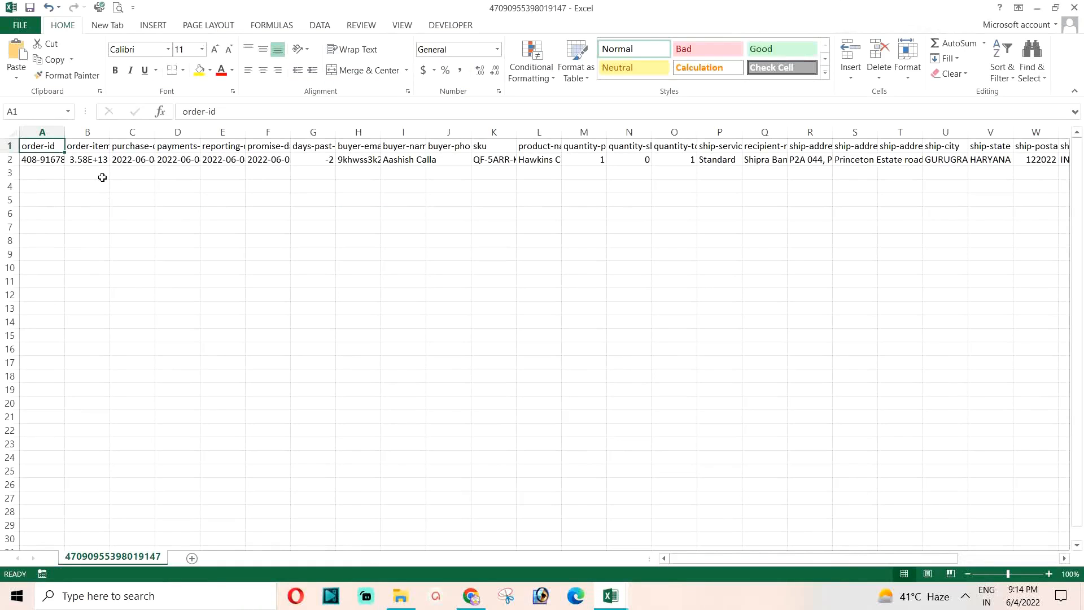
Step: Autofit the order-item-id column and give cell B2 a custom number format made of repeated # digit placeholders
left_click(89, 163)
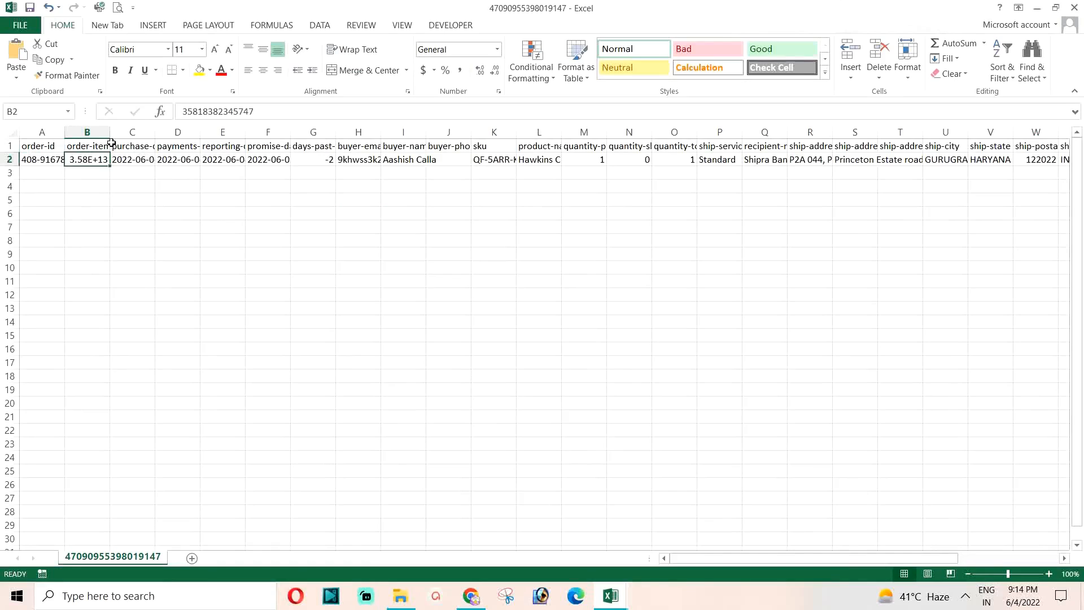
double_click(110, 130)
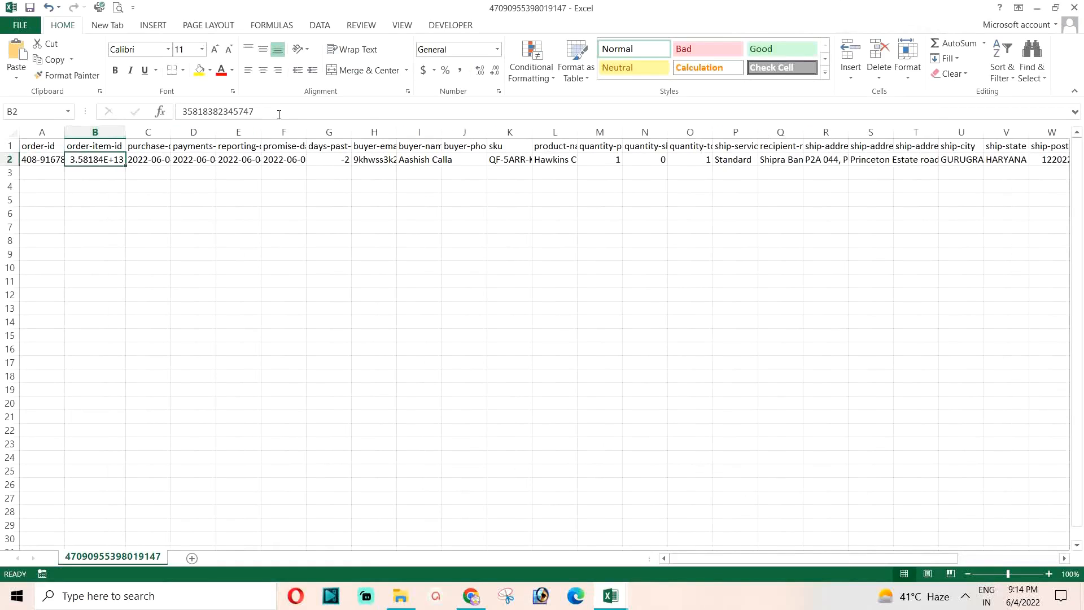
right_click(96, 161)
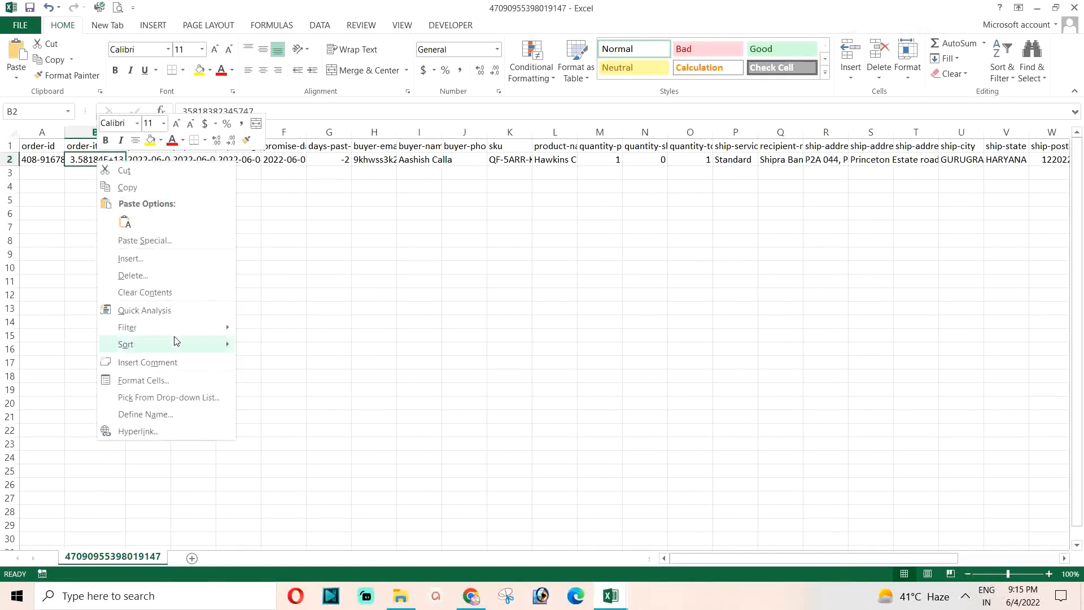
key("Escape")
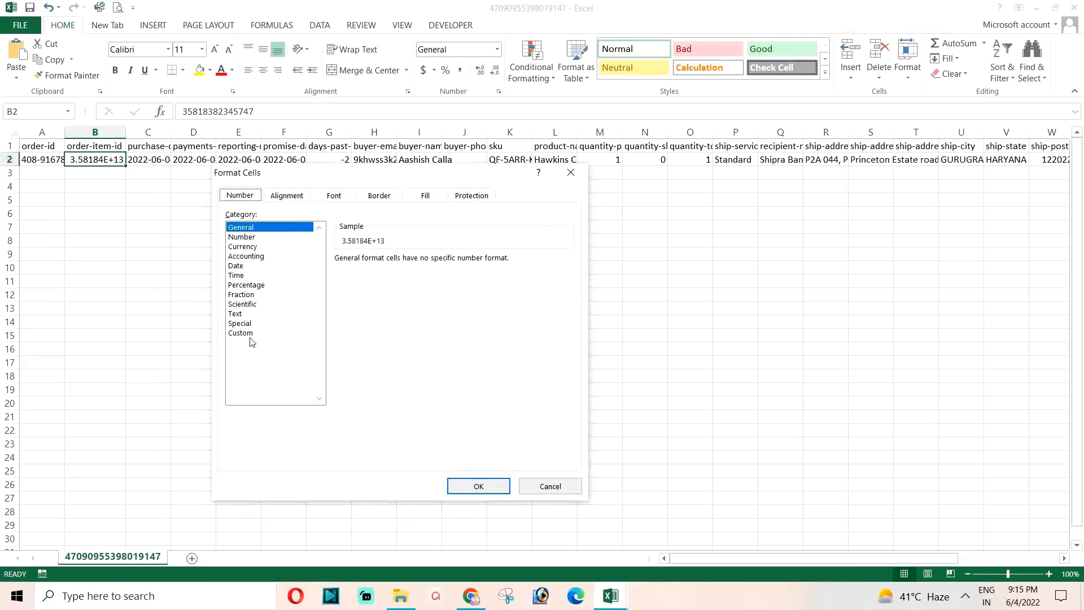
left_click(247, 334)
double_click(386, 273)
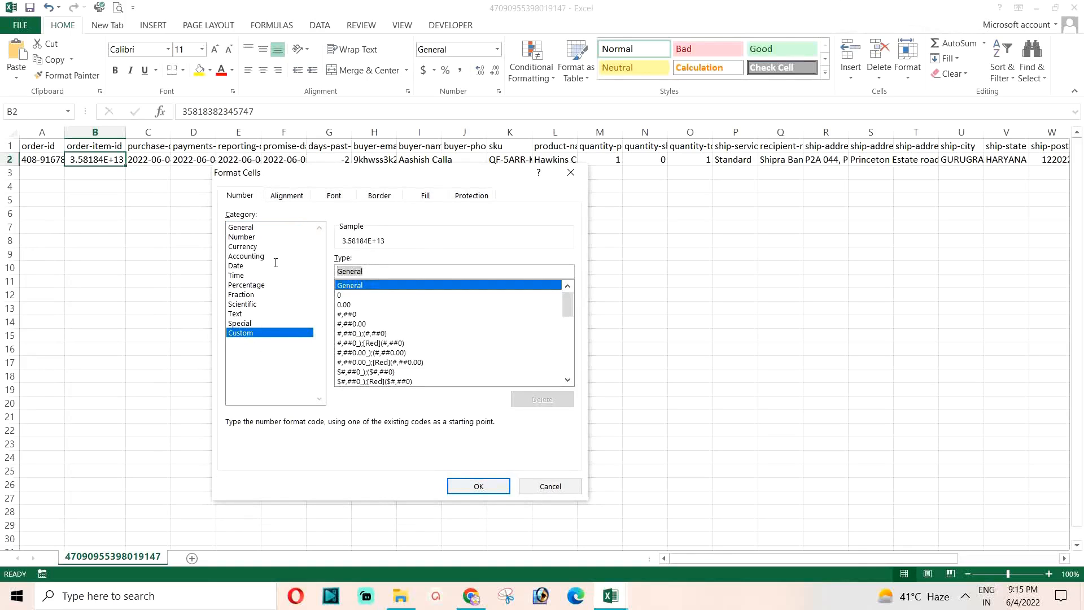
type("########################")
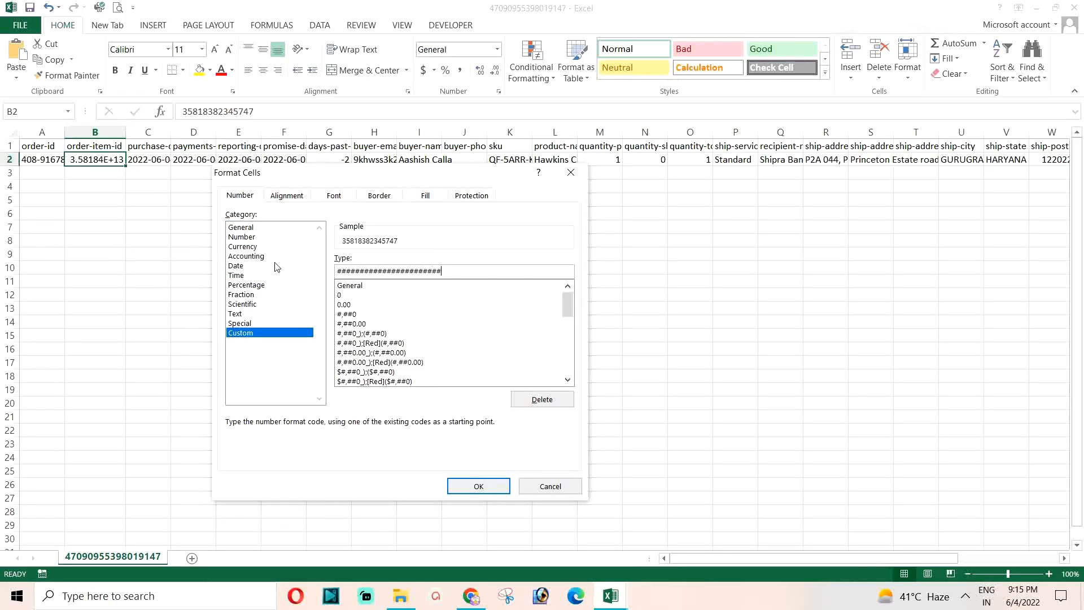
left_click(467, 486)
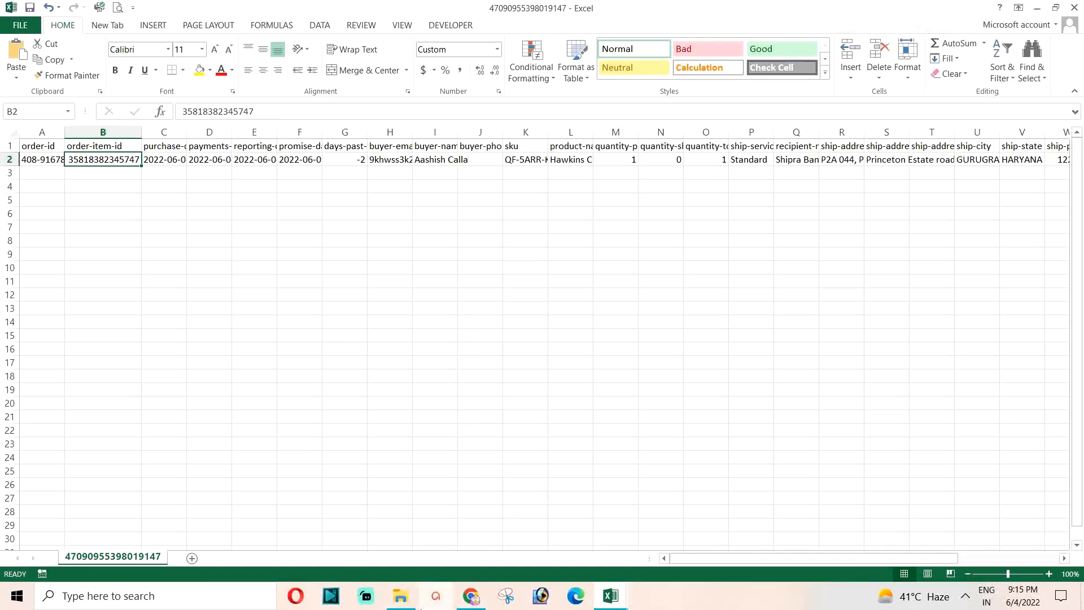
Step: Switch to Seller Central in Chrome and open the EasyShip Orders section of Order Reports
left_click(471, 595)
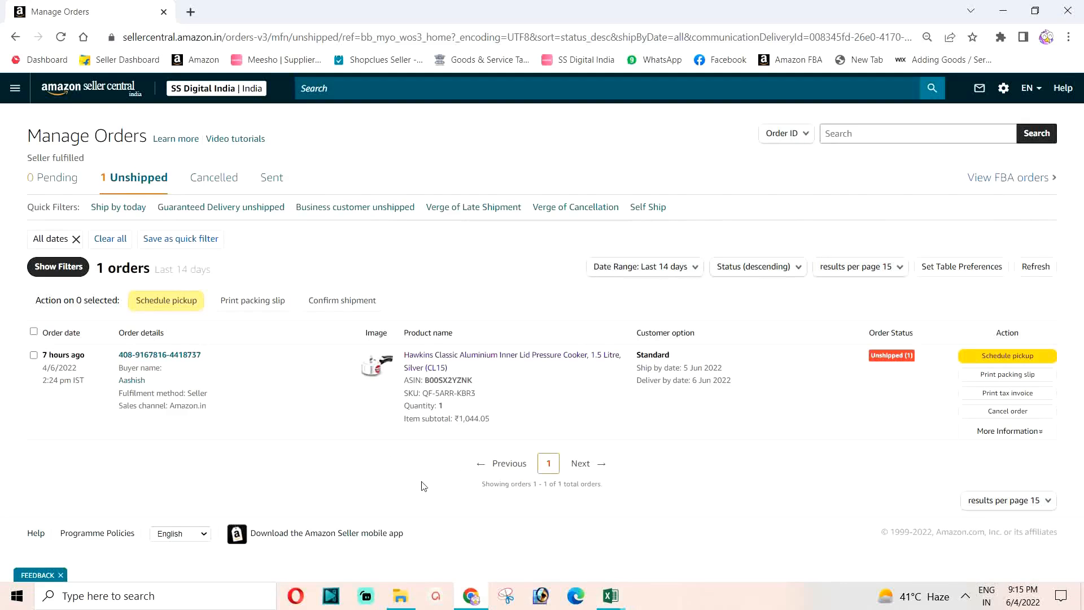
left_click(14, 90)
mouse_move(40, 187)
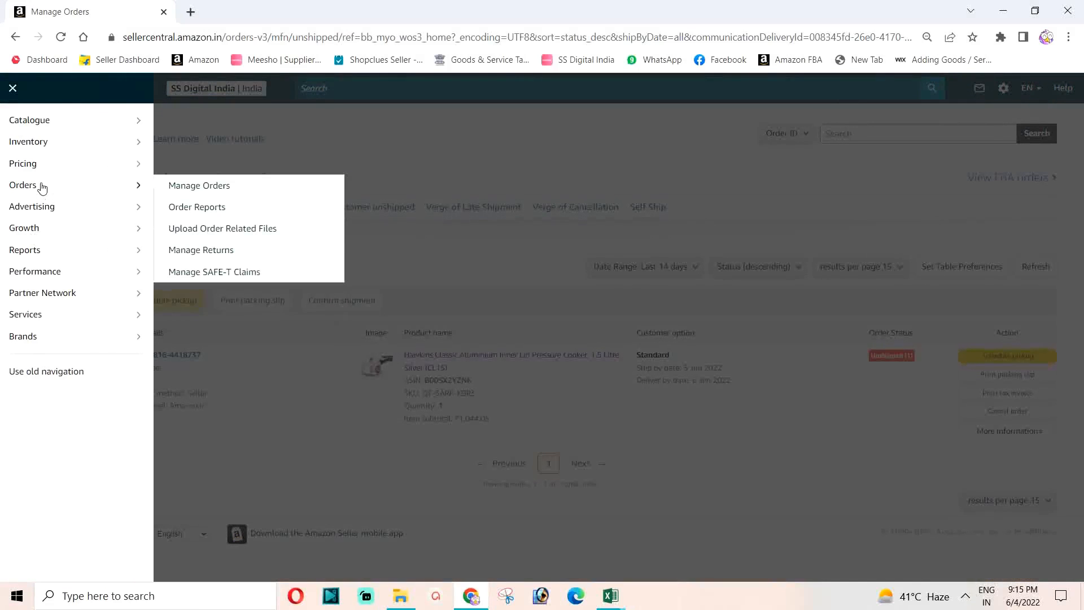
left_click(200, 208)
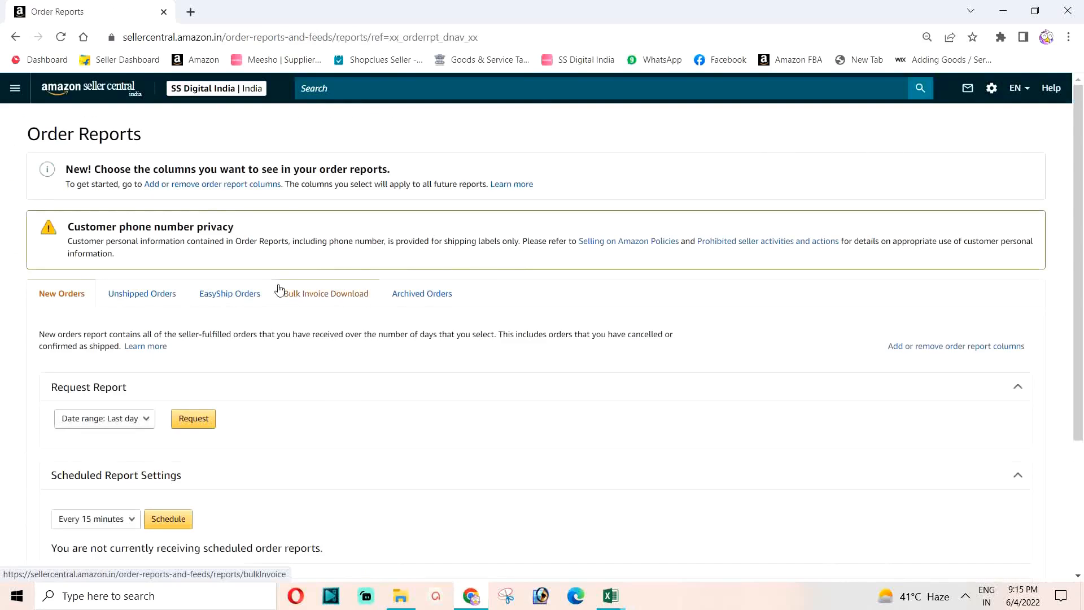
left_click(229, 295)
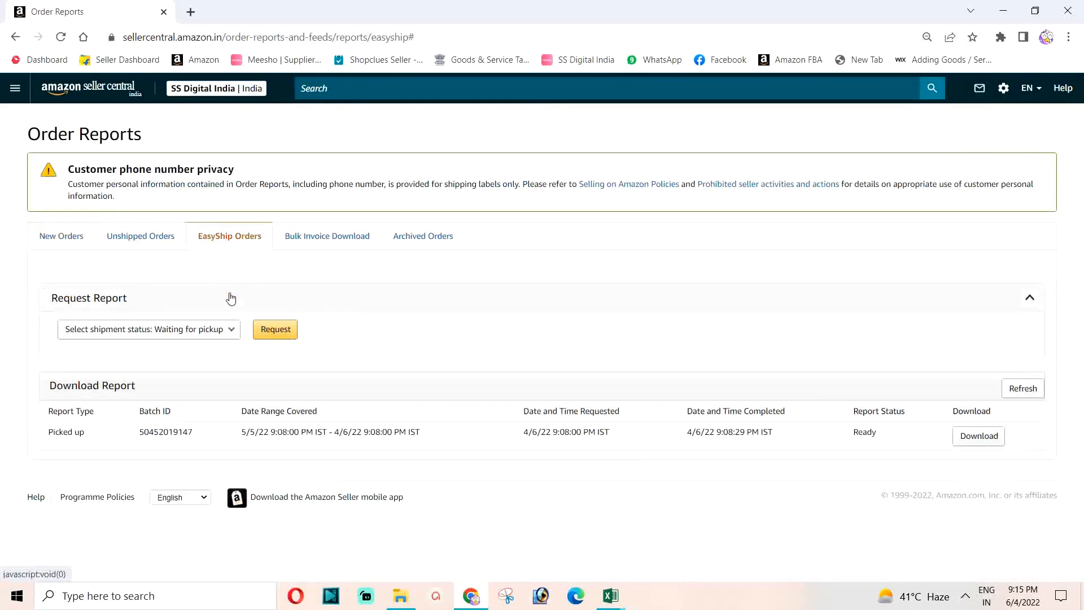
Step: Download the ready Picked up report and show the downloaded file in its folder
left_click(980, 437)
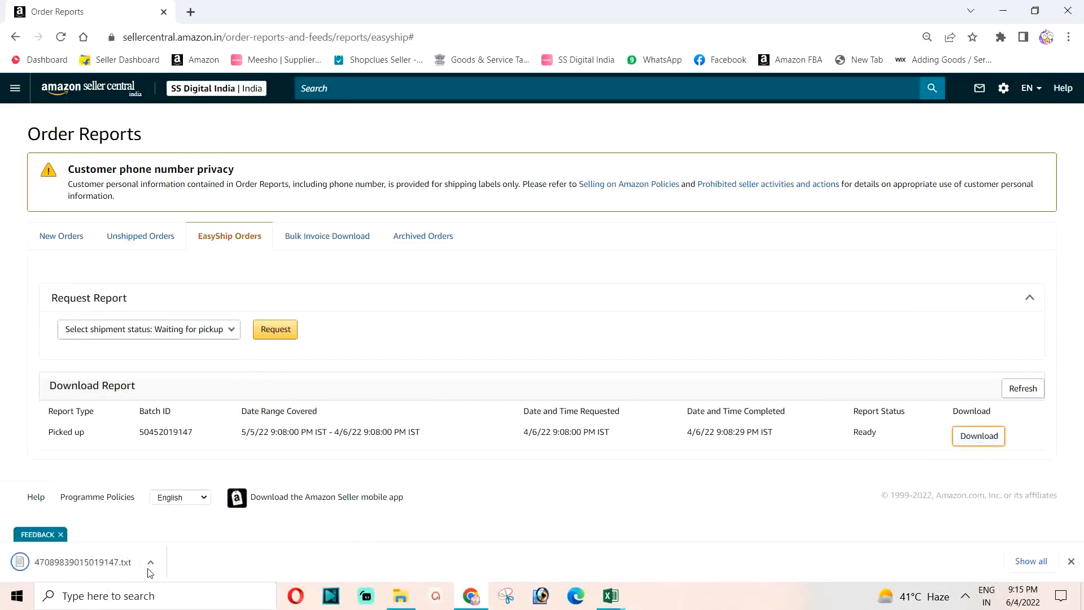
left_click(151, 561)
left_click(192, 514)
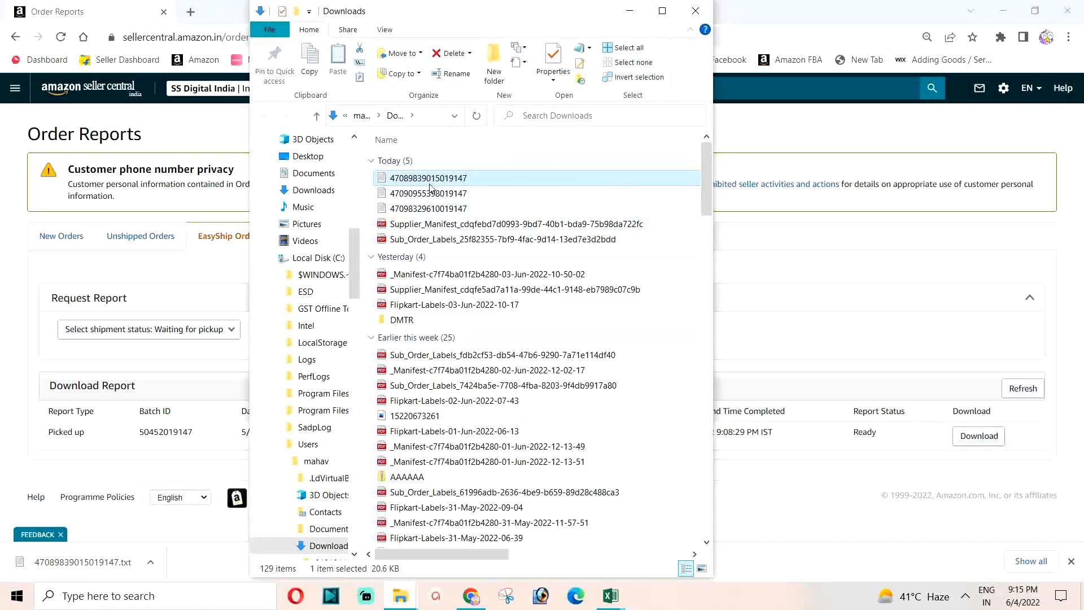
left_click(611, 596)
left_click(481, 537)
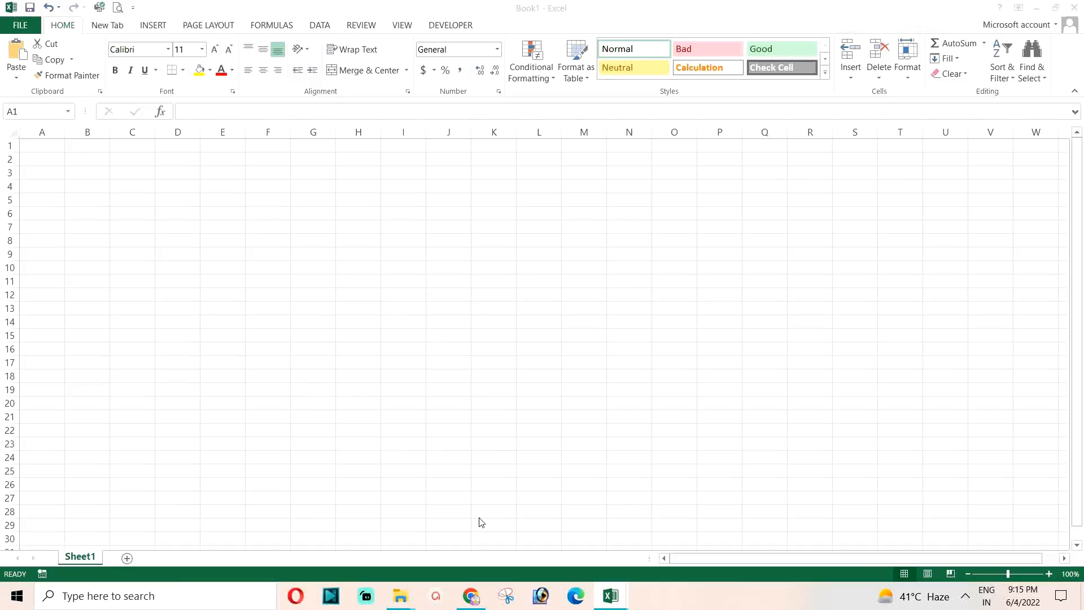
left_click(1055, 8)
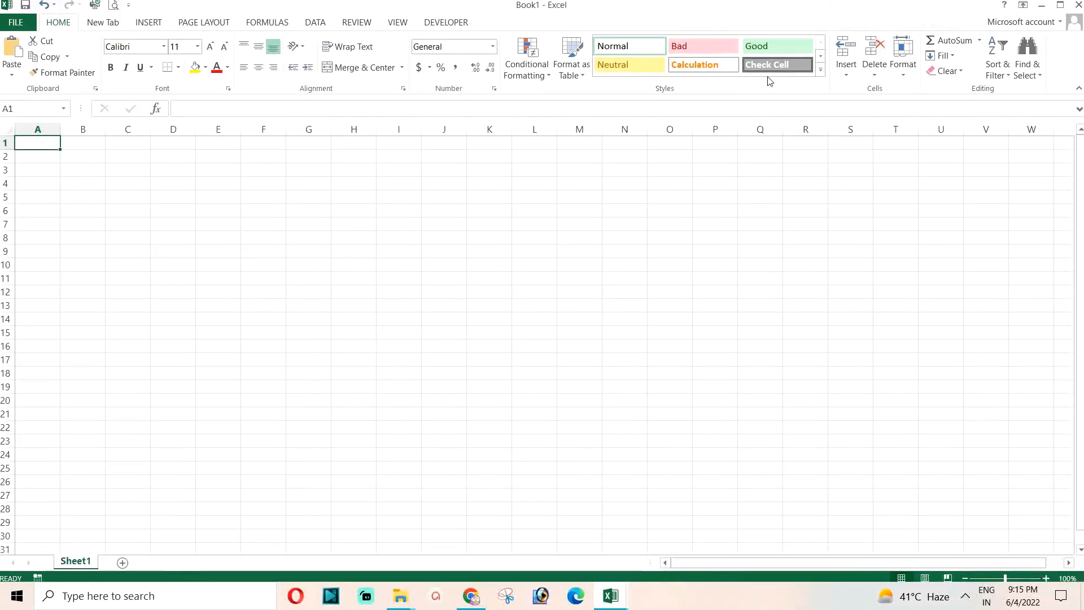
left_click(15, 22)
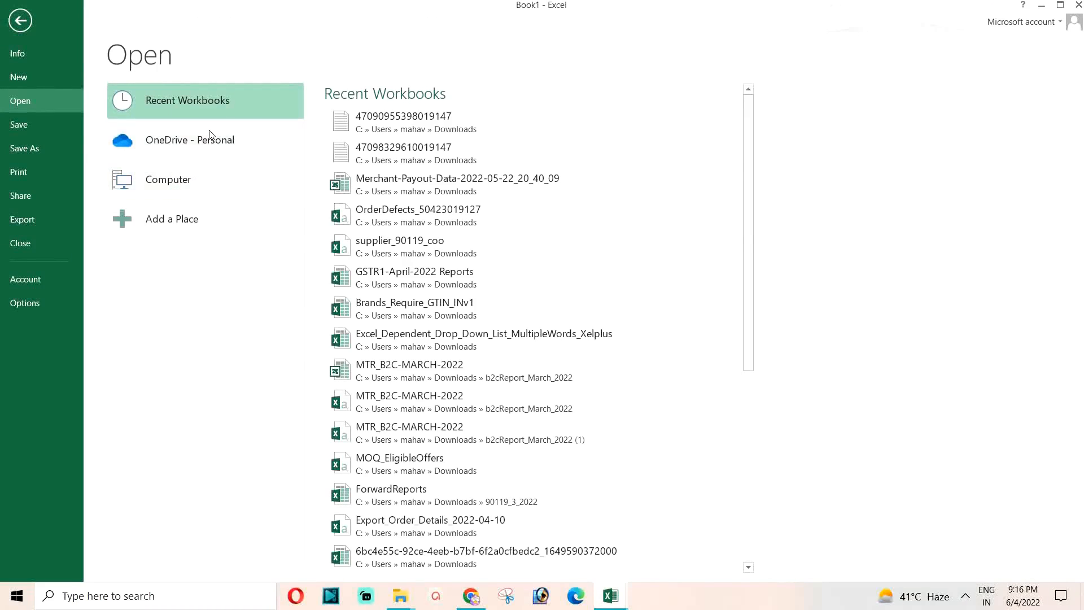
left_click(169, 181)
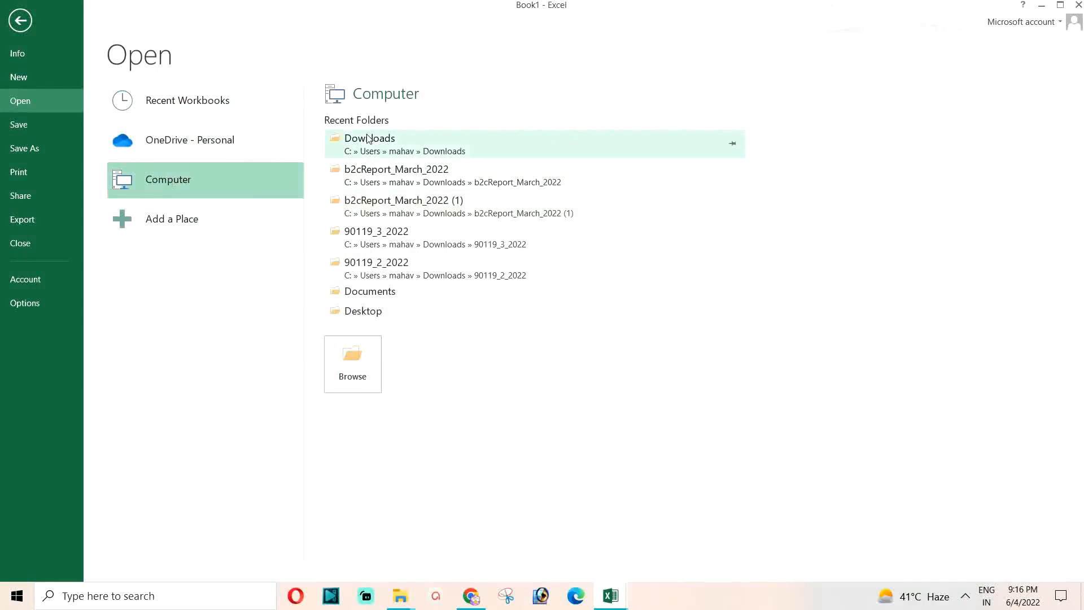
left_click(393, 145)
left_click(170, 123)
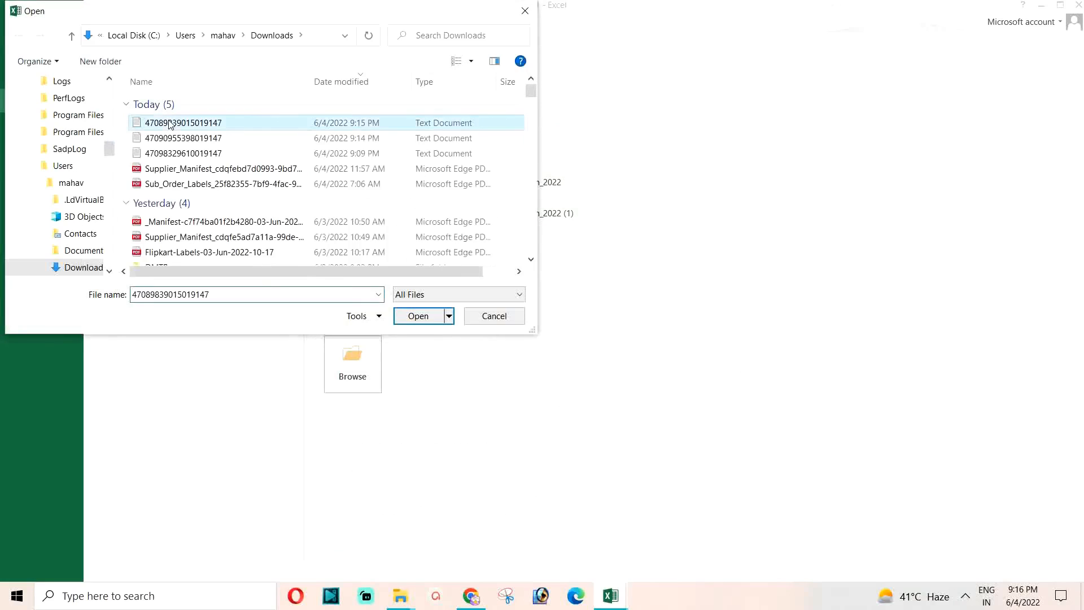
left_click(421, 321)
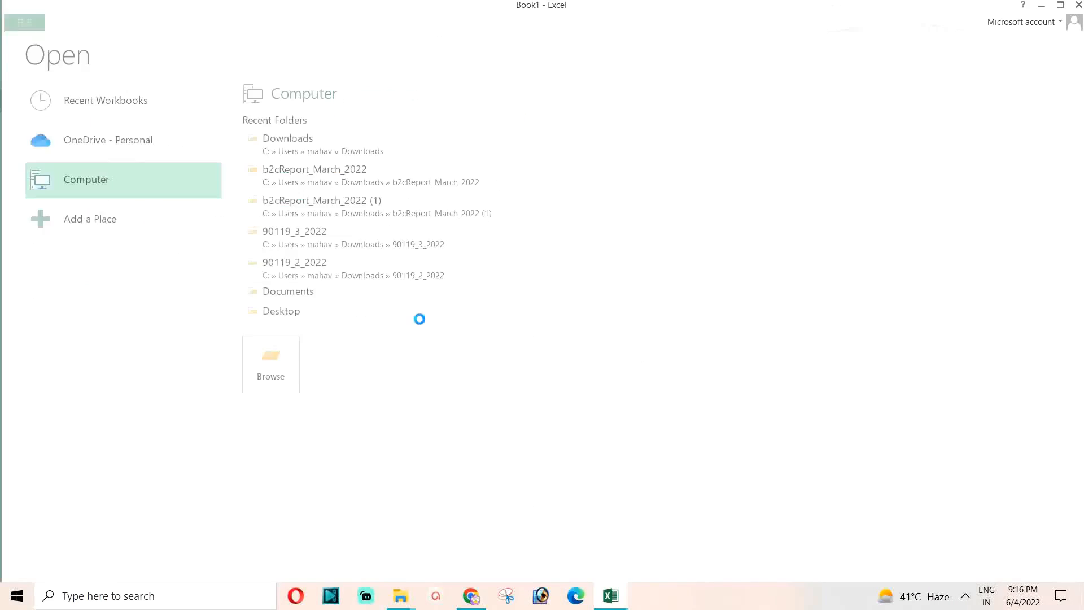
Step: Import the EasyShip Picked up report as tab-delimited text with the General column data format
left_click(530, 383)
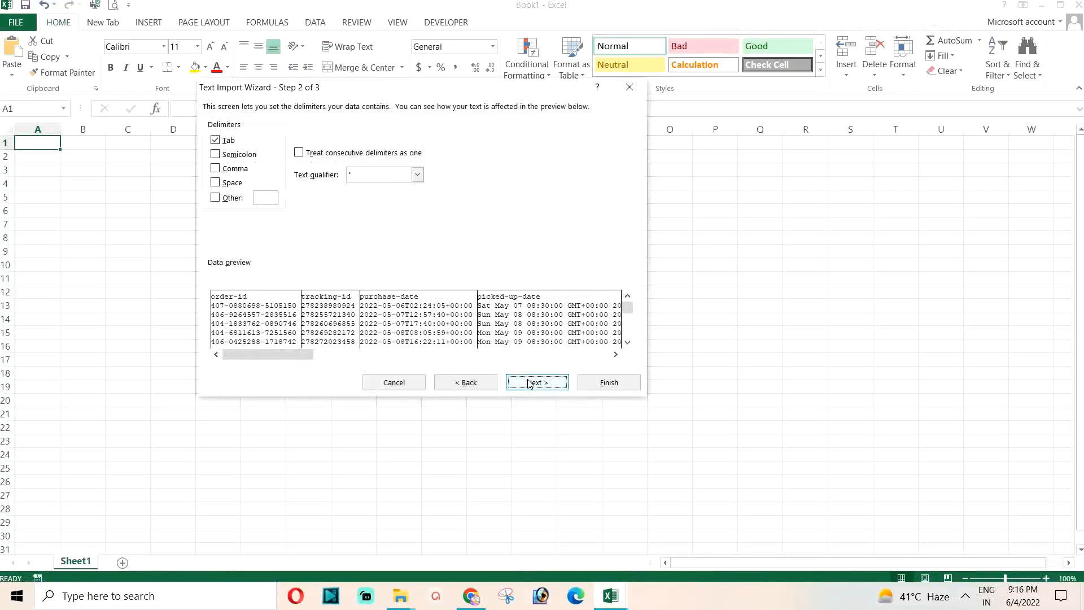
left_click(530, 383)
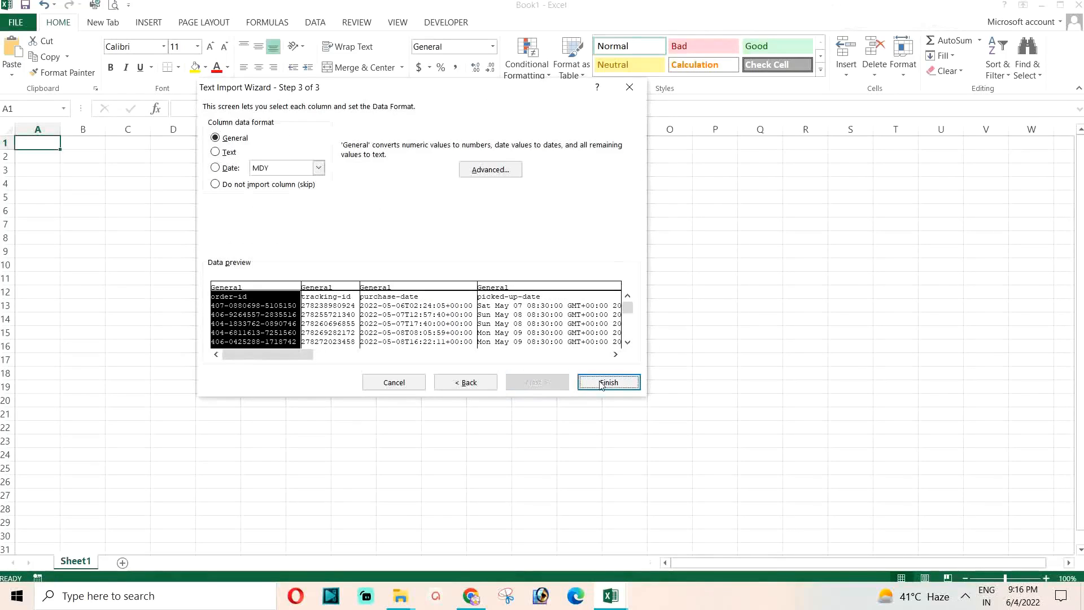
left_click(610, 382)
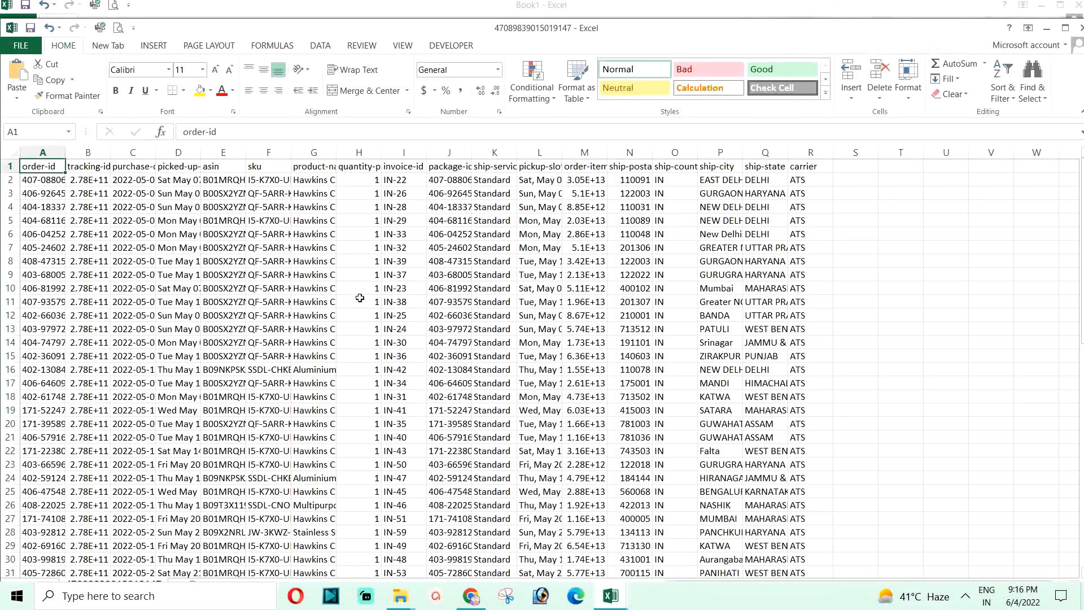
Step: Auto-fit all columns of the imported Picked up report to their contents and review the rows down to the end
left_click(15, 151)
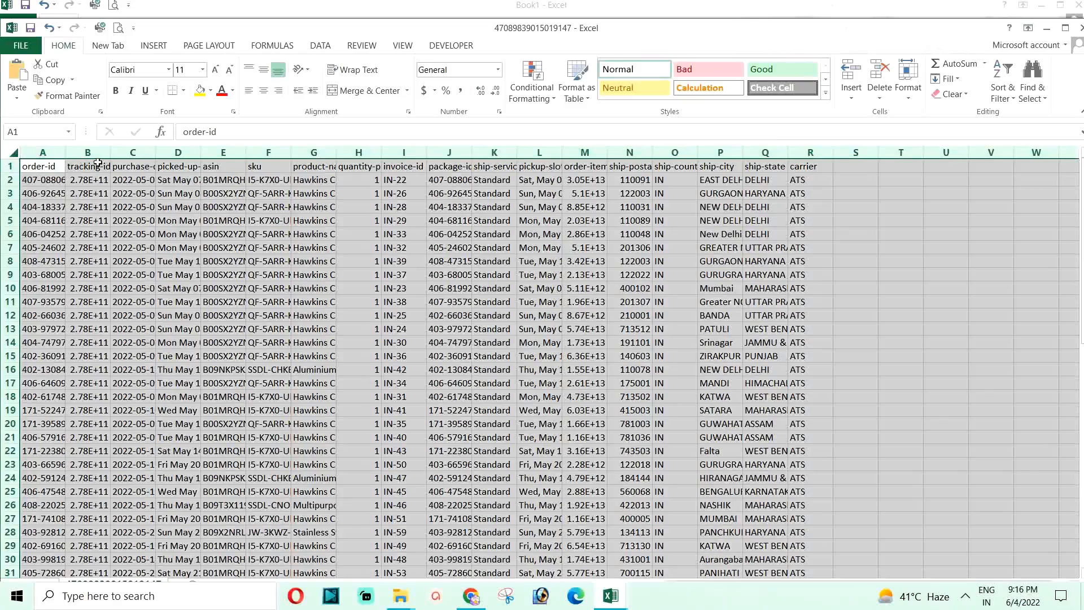
double_click(64, 154)
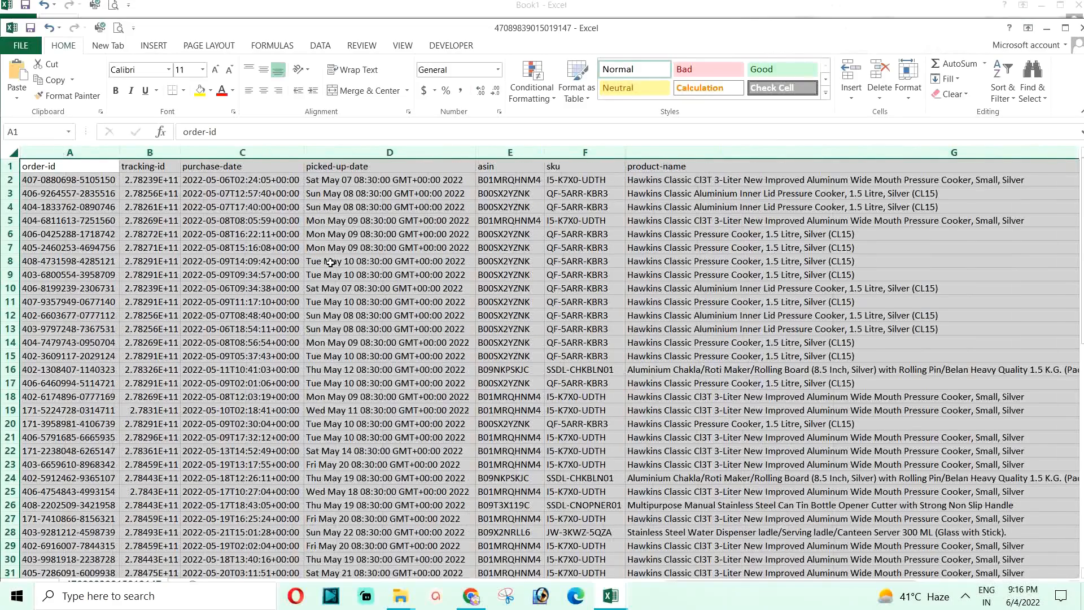
scroll(330, 262, "down", 14)
scroll(330, 262, "up", 10)
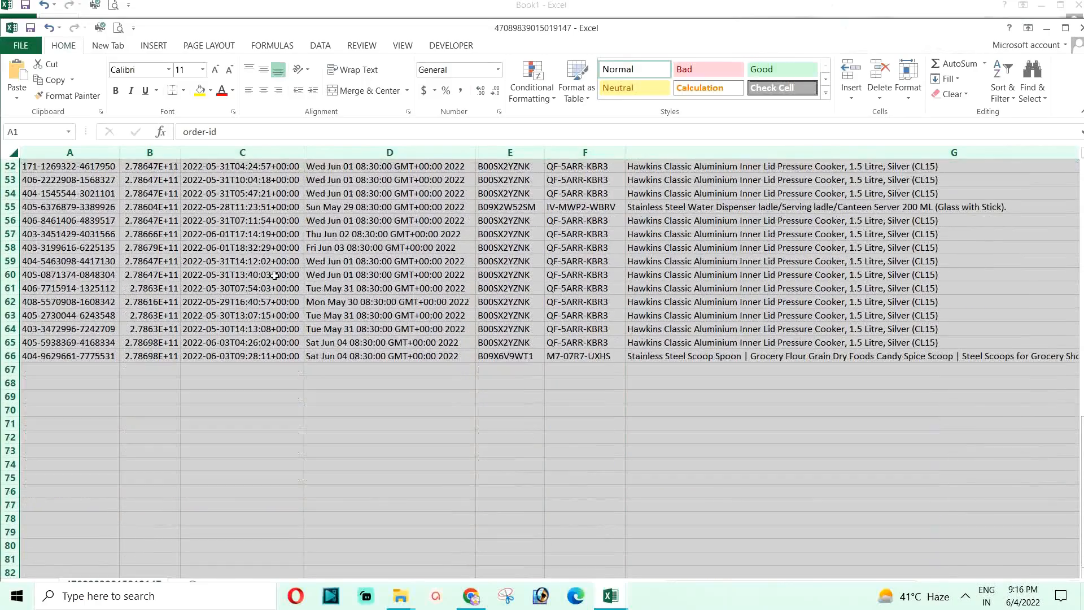
scroll(225, 311, "up", 4)
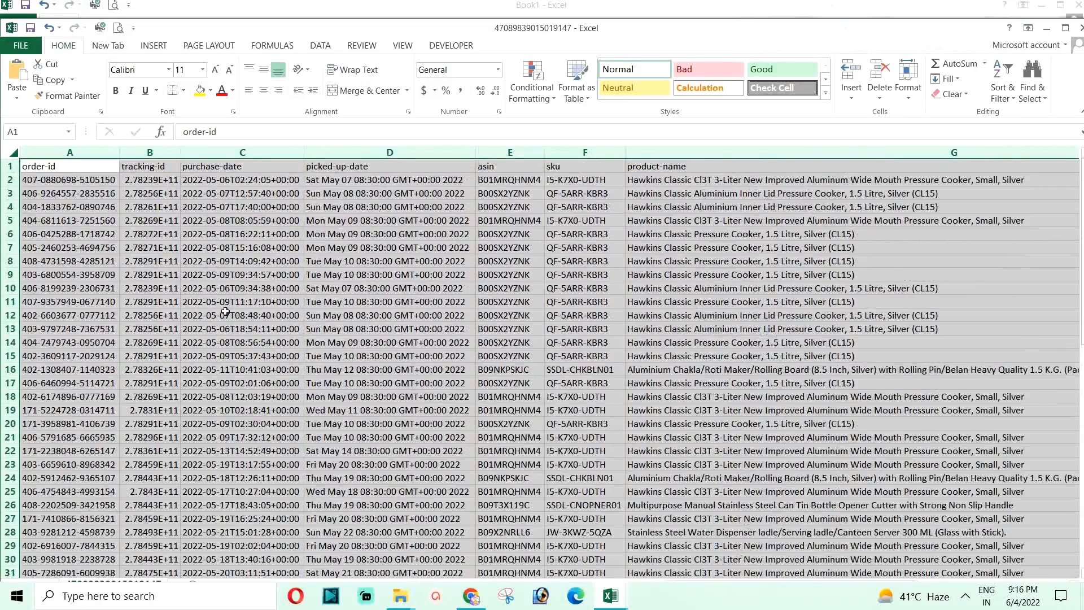
Step: Apply a custom number format made of a long run of # signs to the tracking-id column to show full numbers
left_click(152, 152)
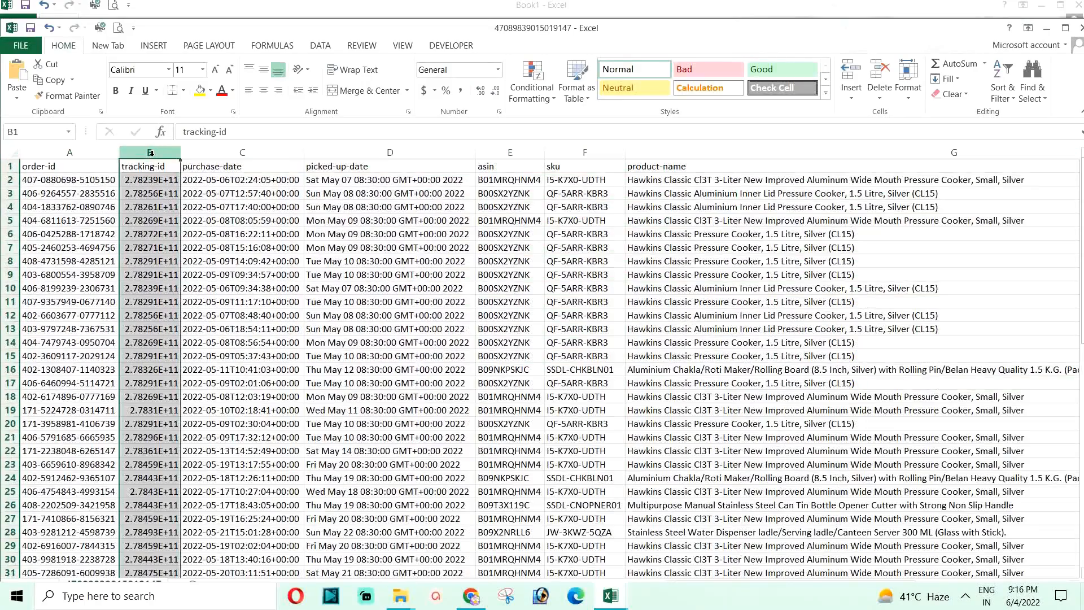
right_click(151, 153)
left_click(193, 308)
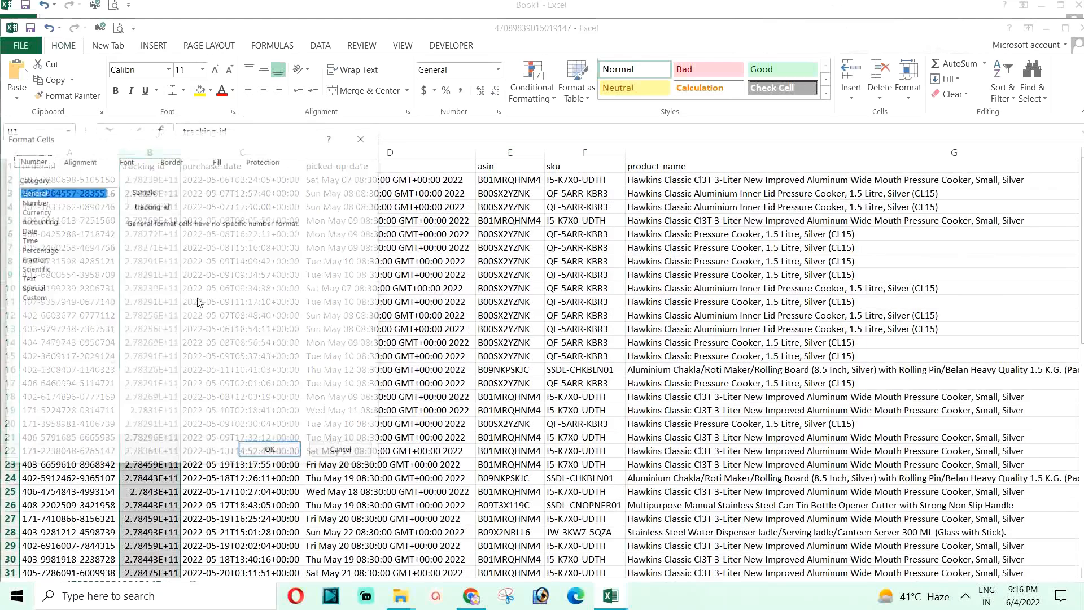
left_click(34, 298)
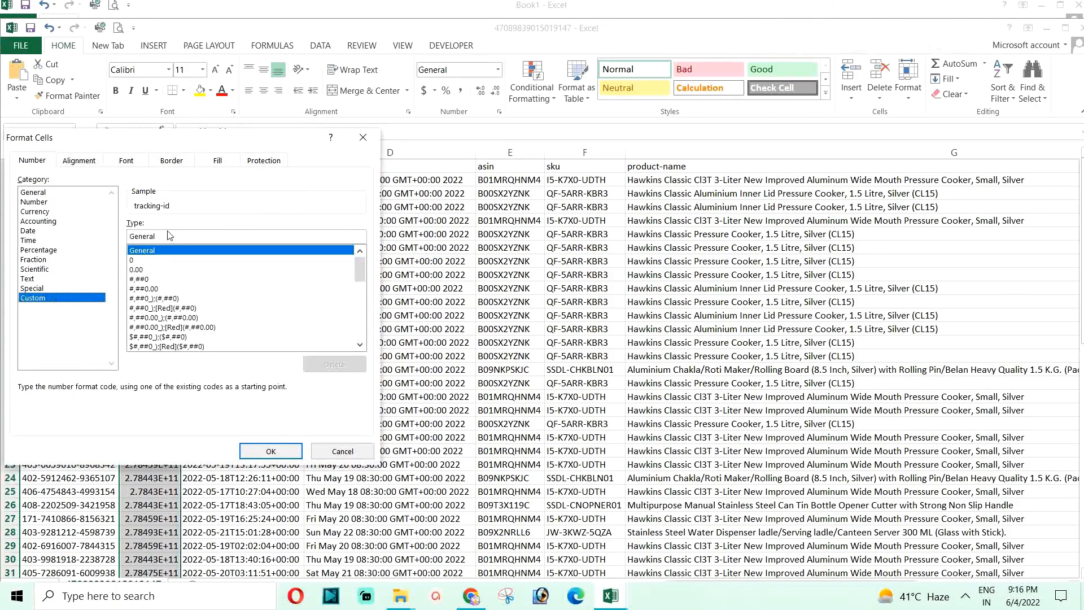
left_click_drag(163, 235, 4, 213)
type("#")
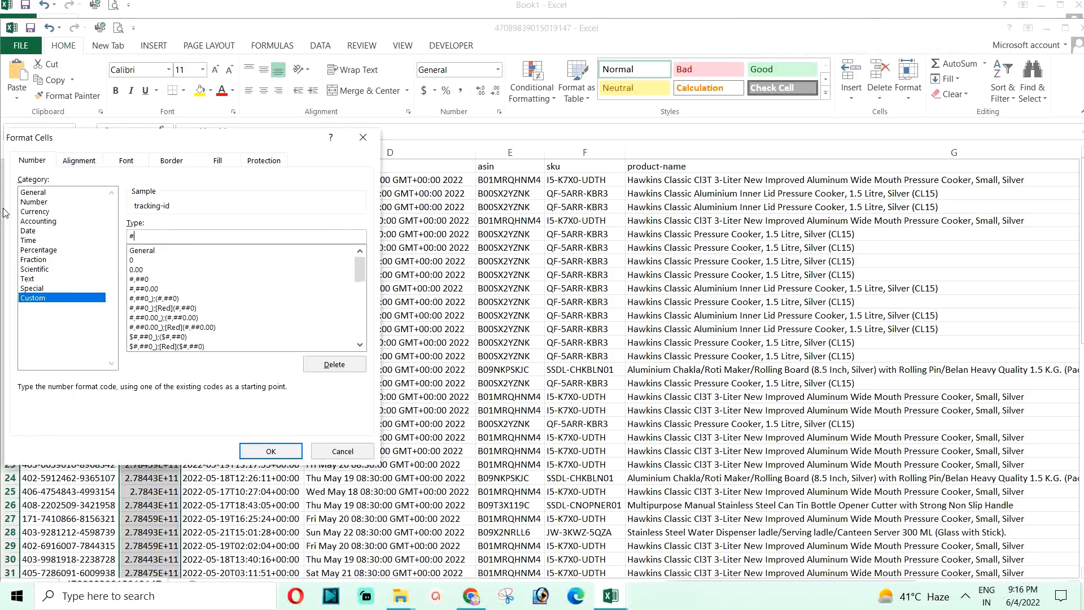
type("##########################")
left_click(272, 451)
left_click(178, 179)
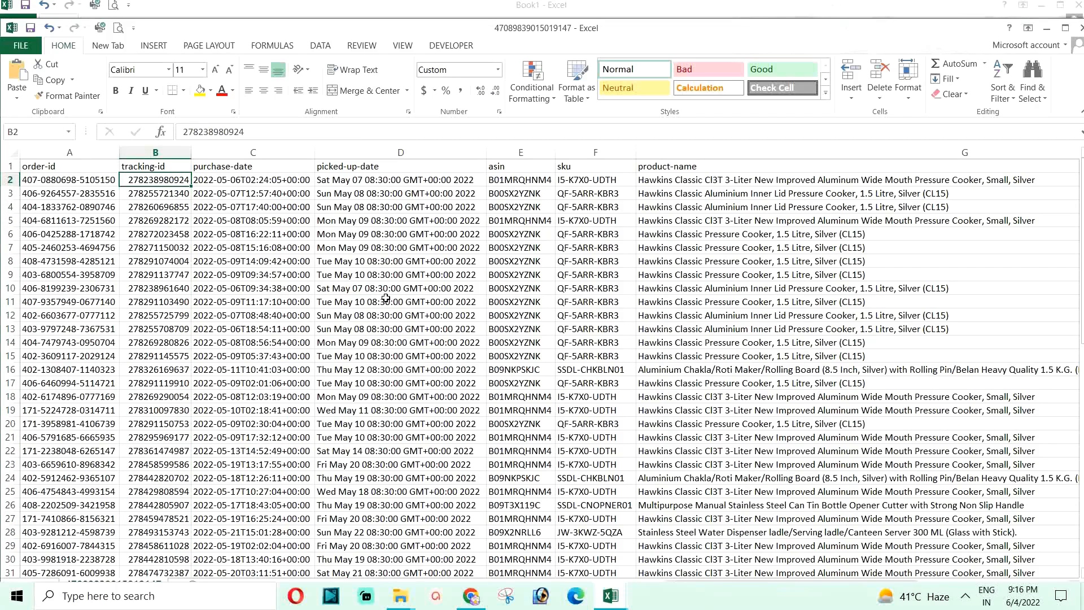
Step: Switch to Seller Central in Chrome and try to request a Bulk Invoice Download for 7 days, refreshing the report status
left_click(468, 604)
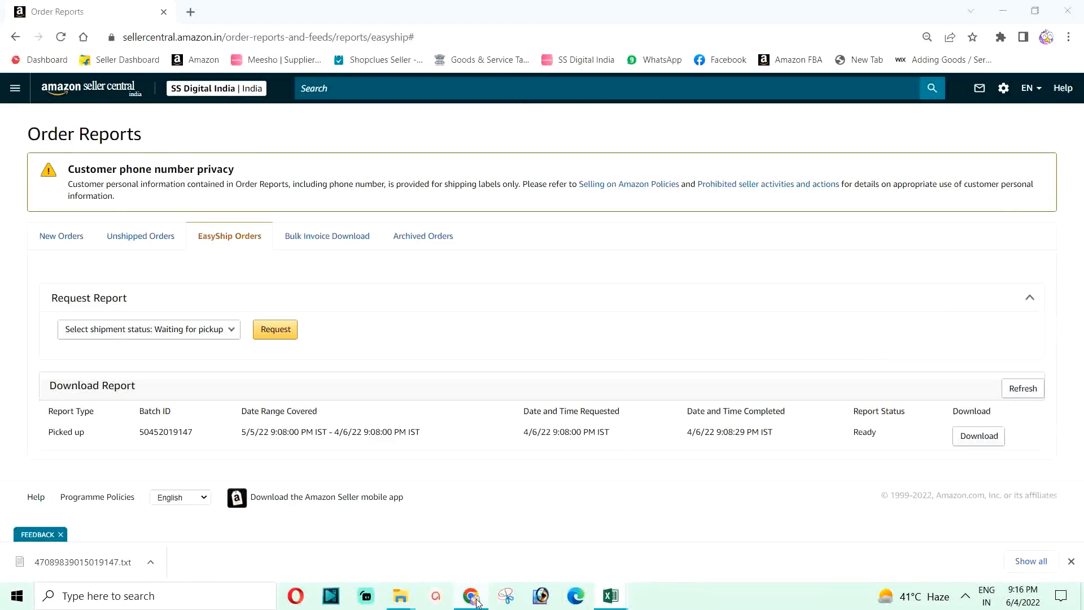
left_click(327, 237)
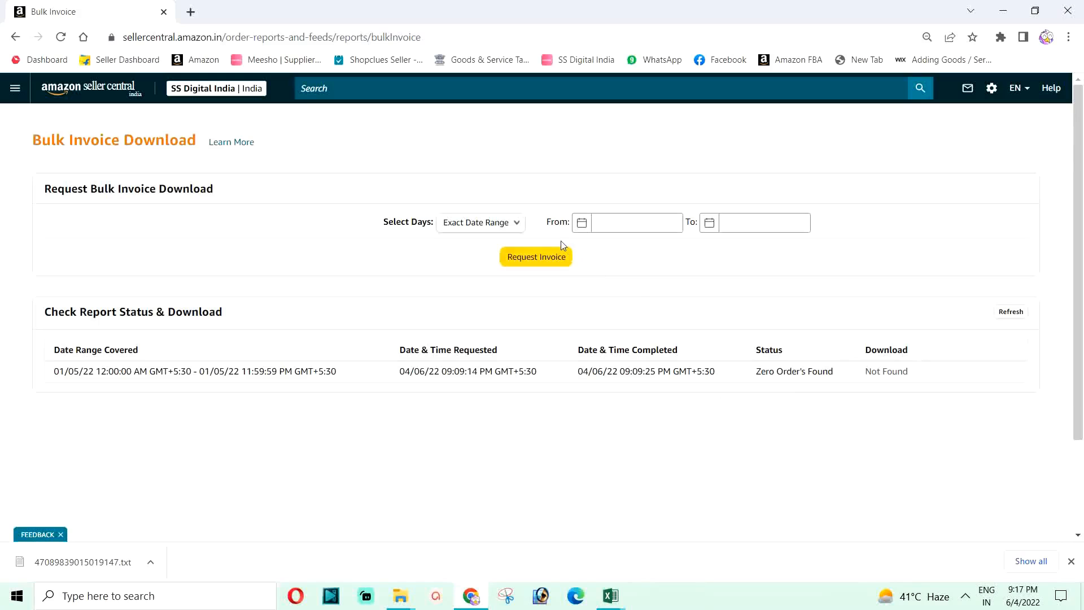
left_click(503, 222)
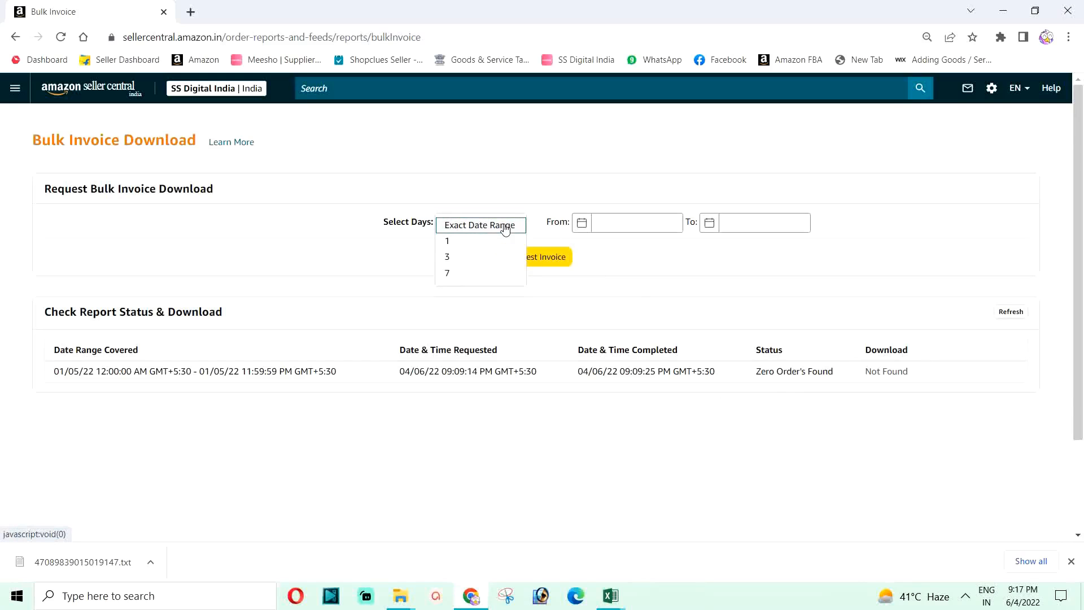
left_click(456, 273)
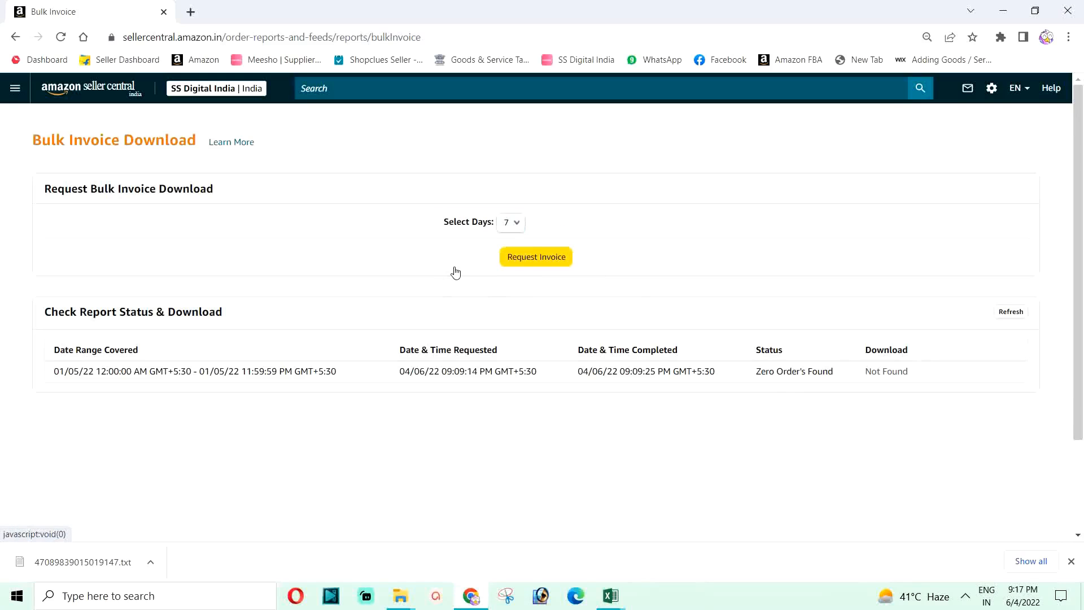
left_click(531, 257)
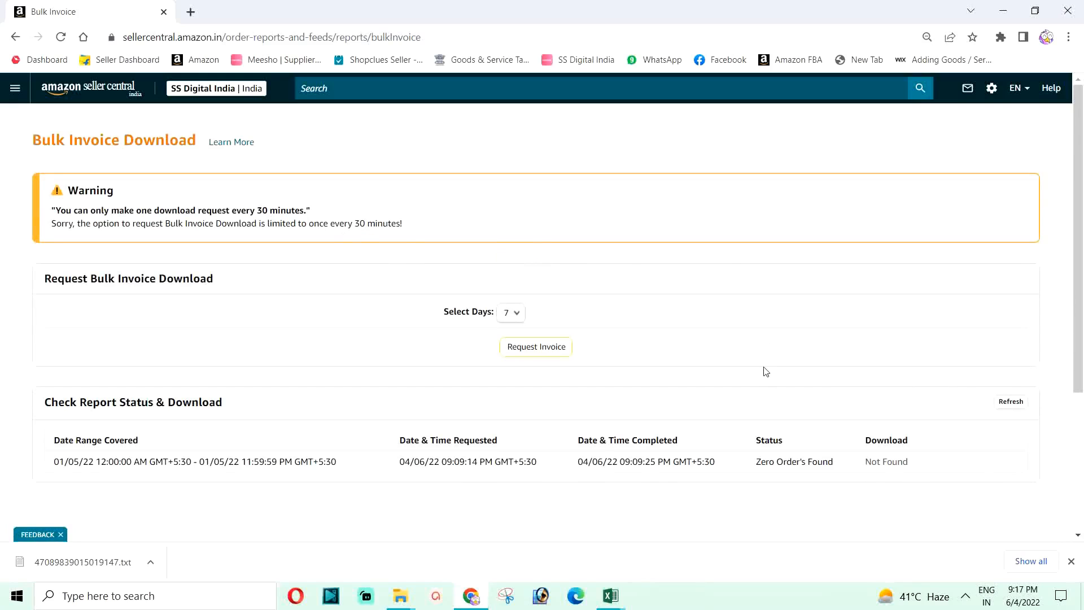
left_click(1011, 404)
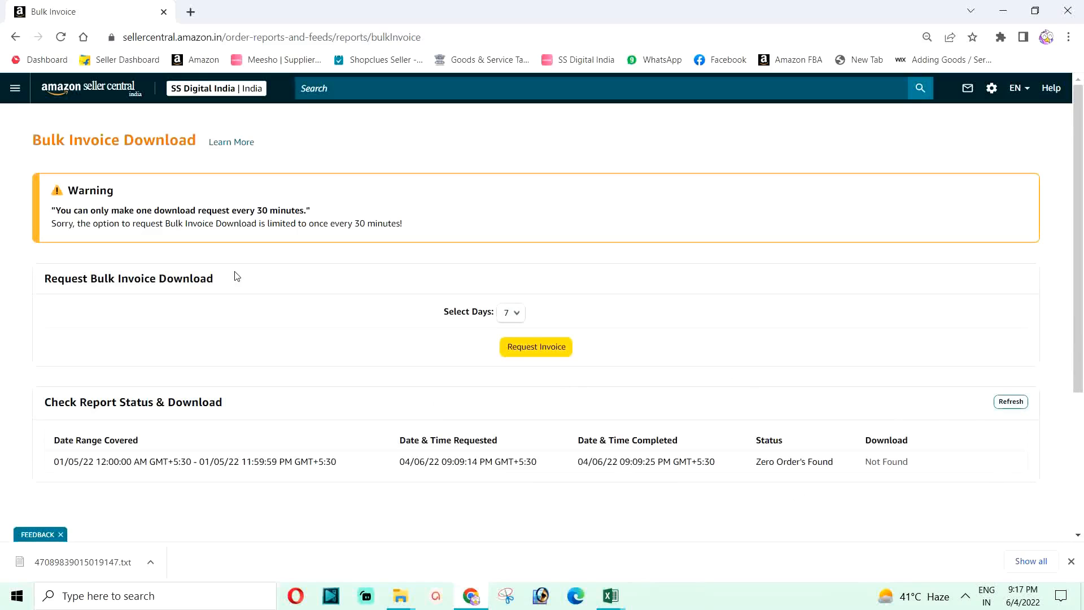
Step: Go back to the Order Reports page from the Orders section of Seller Central
left_click(8, 98)
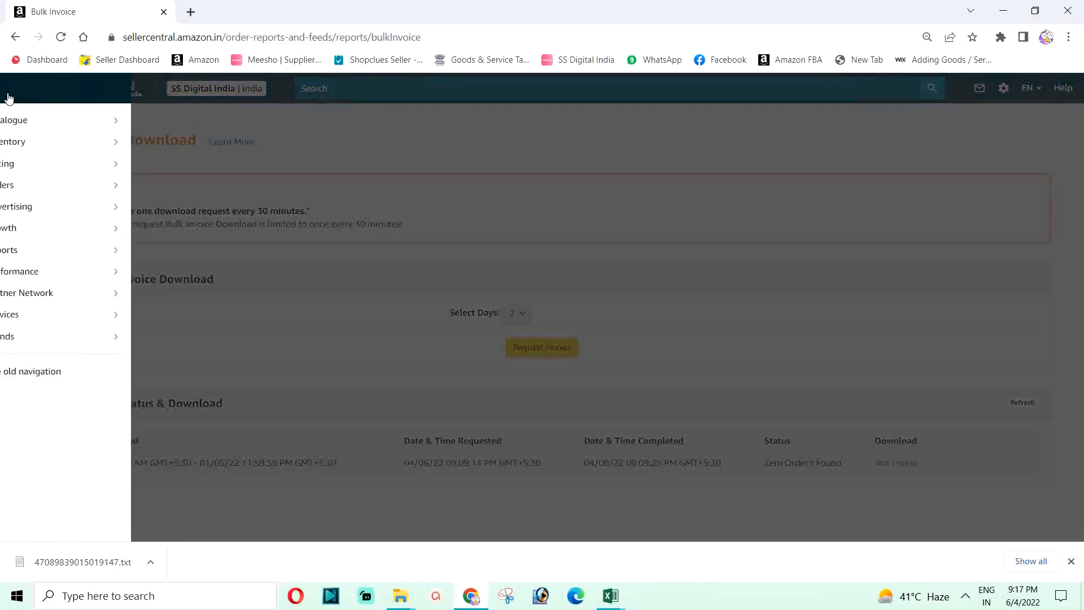
mouse_move(84, 185)
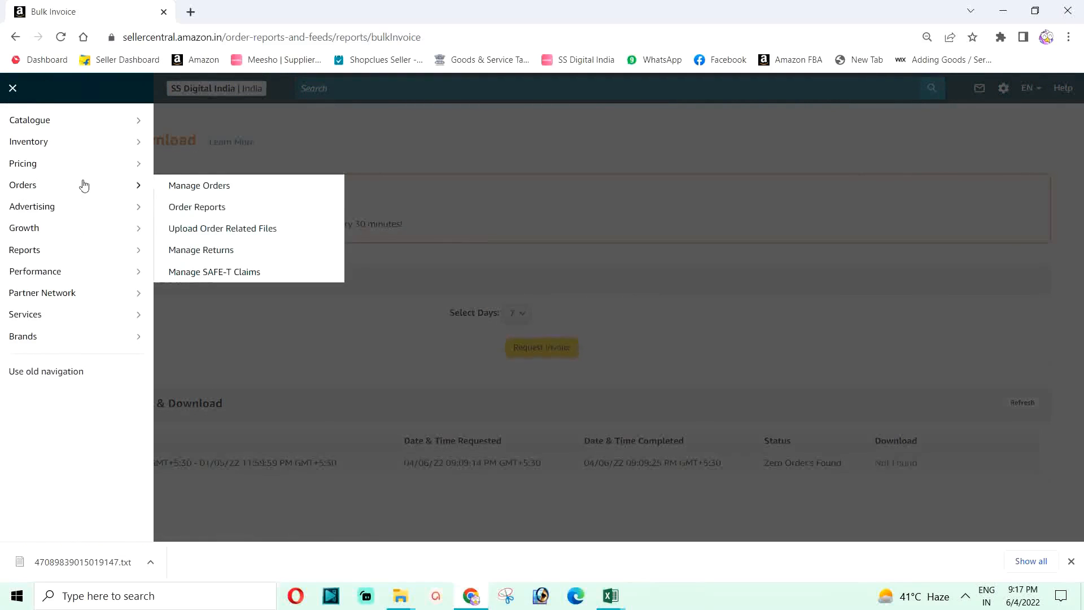
left_click(219, 209)
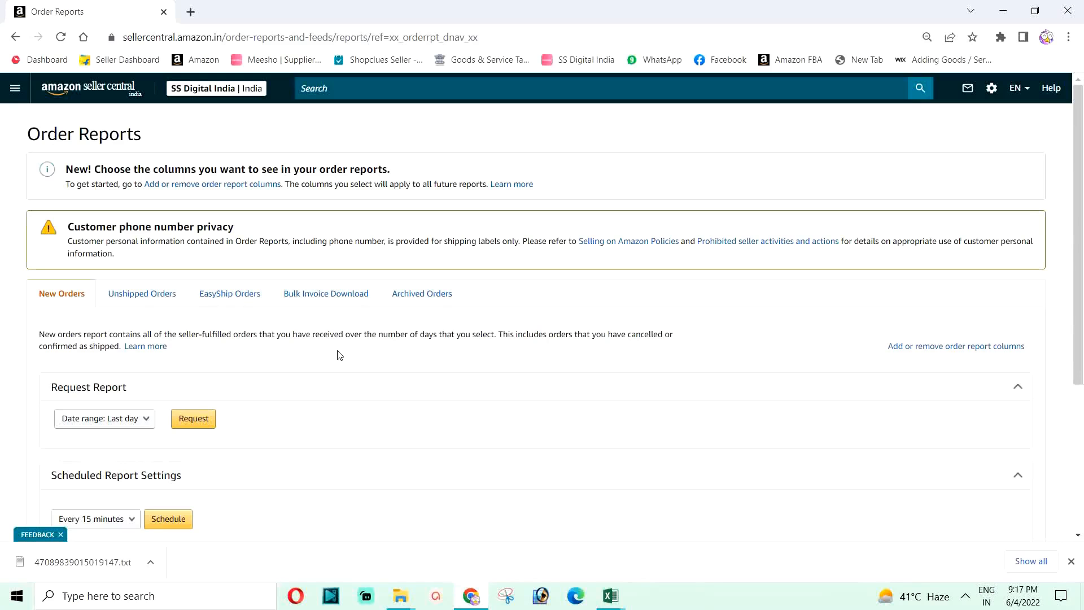
Step: Open the Return Reports page from the Reports section of Seller Central
left_click(13, 96)
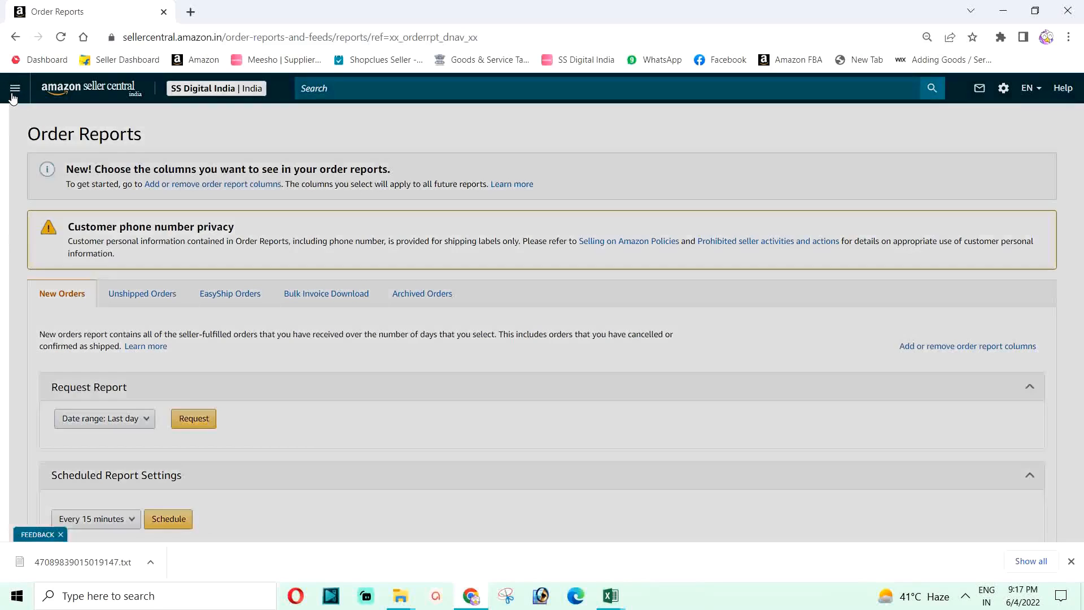
mouse_move(23, 254)
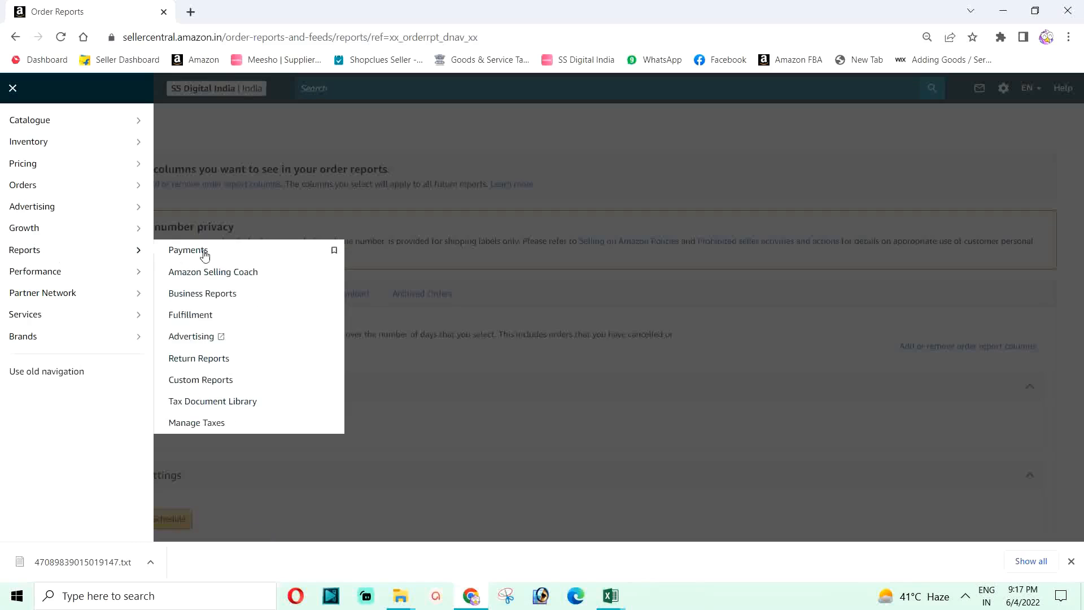
left_click(208, 362)
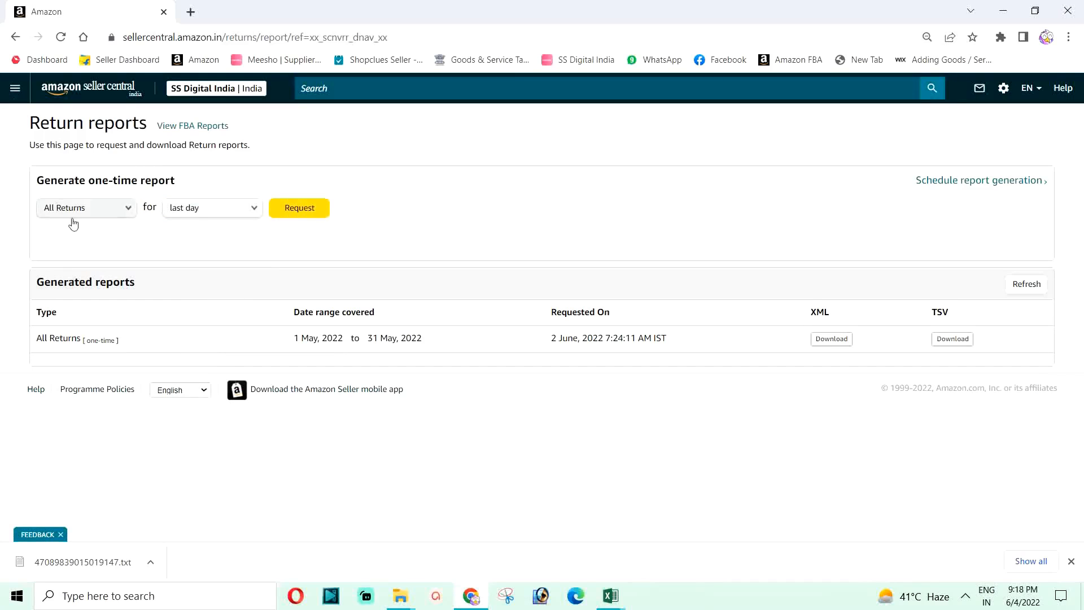
Step: Set up a one-time All Returns report with exact dates from 05/01/2022 to 05/31/2022
left_click(133, 212)
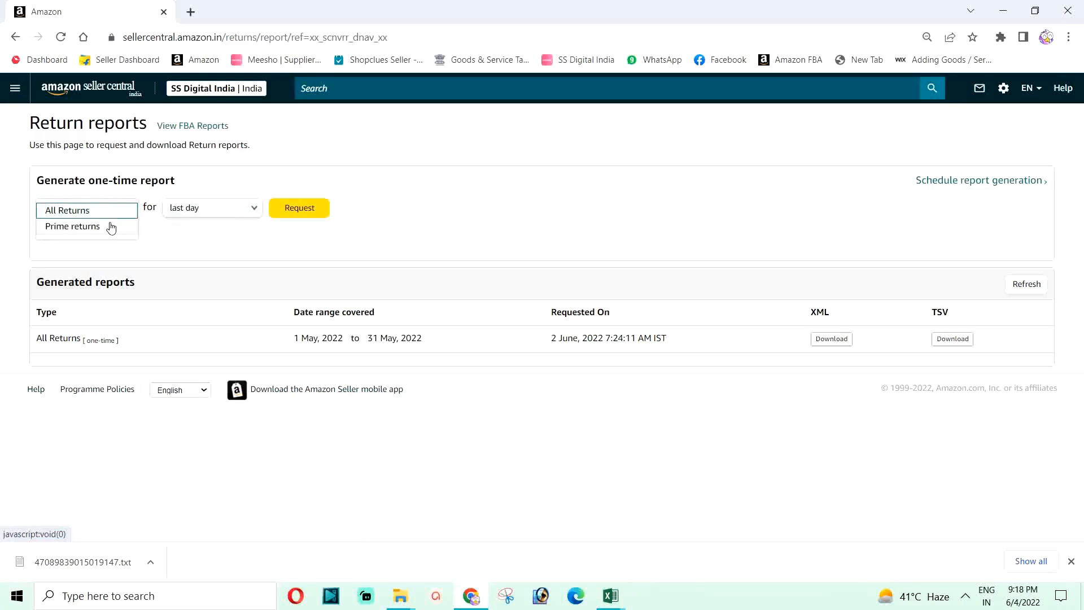
left_click(85, 211)
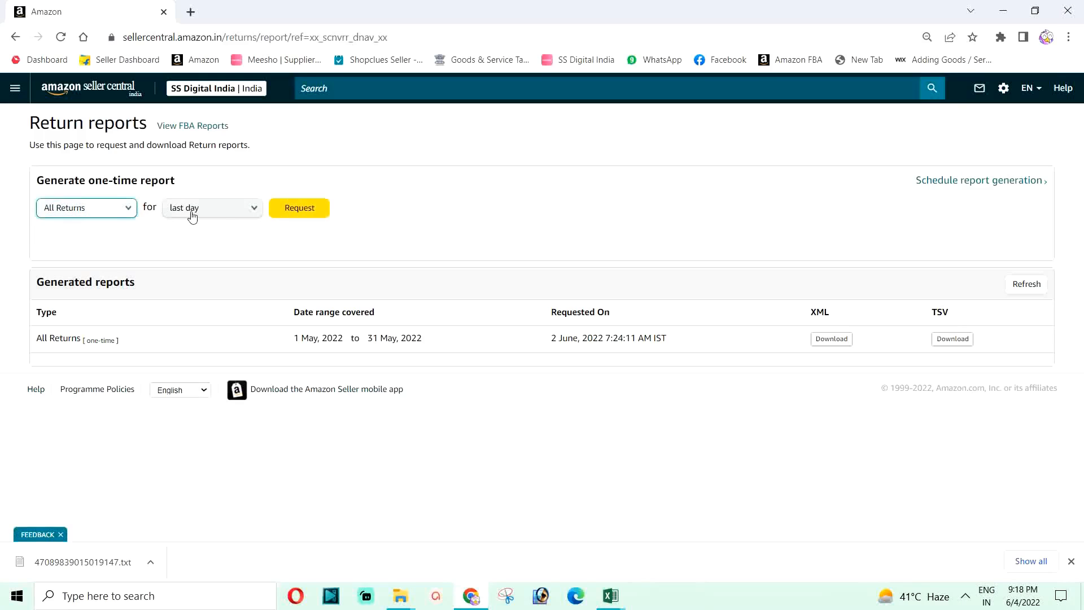
left_click(259, 212)
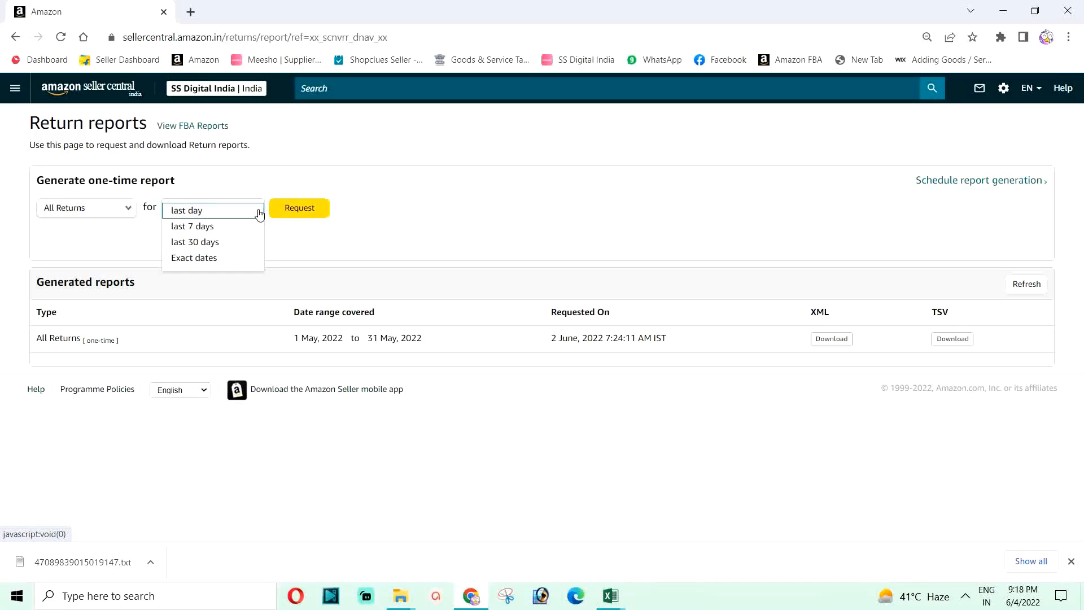
left_click(201, 259)
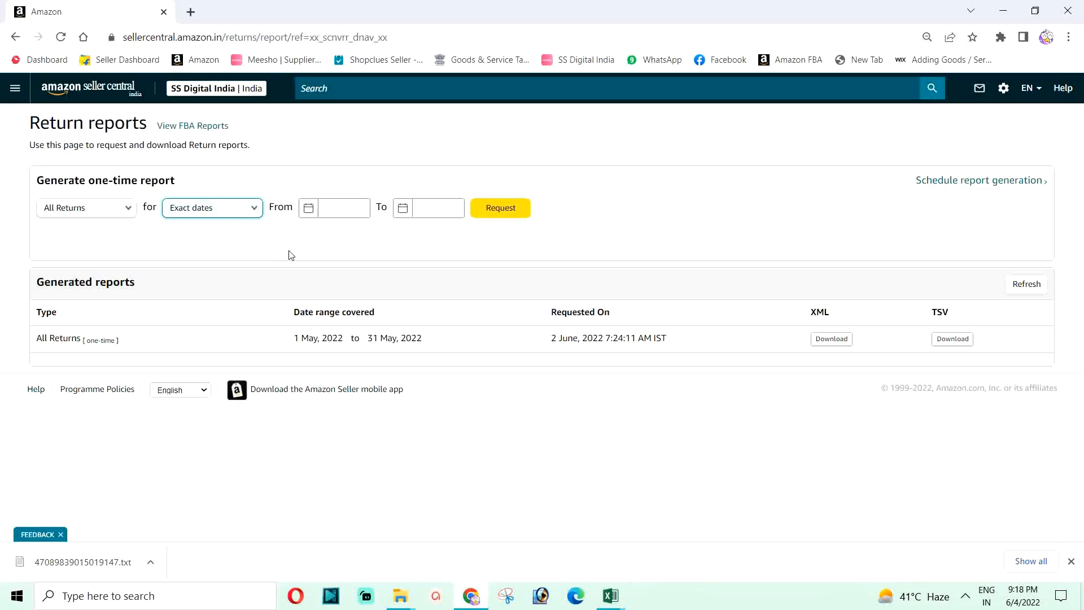
left_click(308, 210)
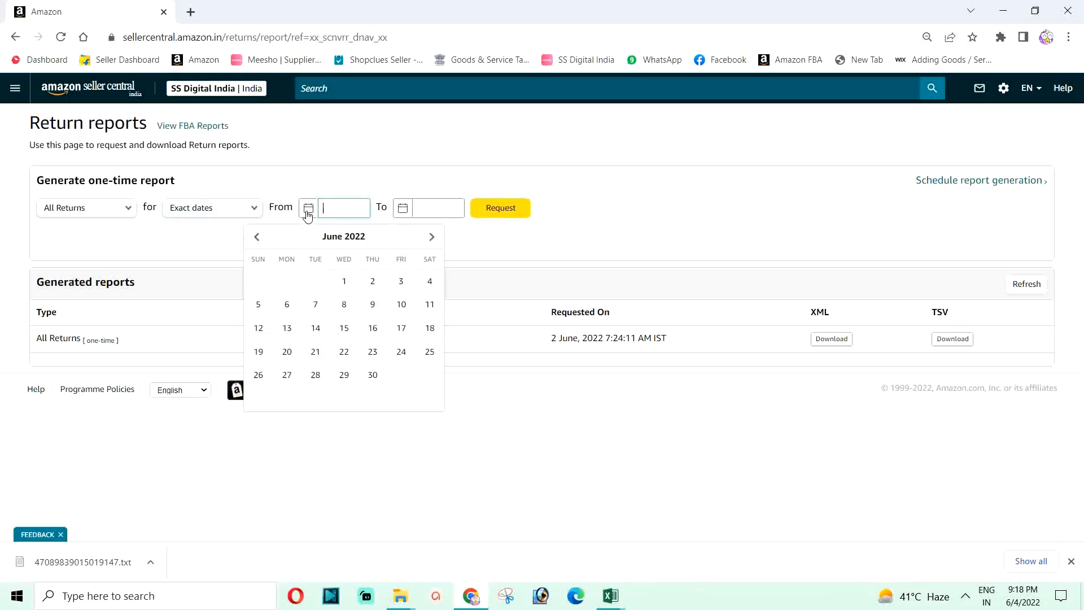
left_click(256, 236)
left_click(258, 281)
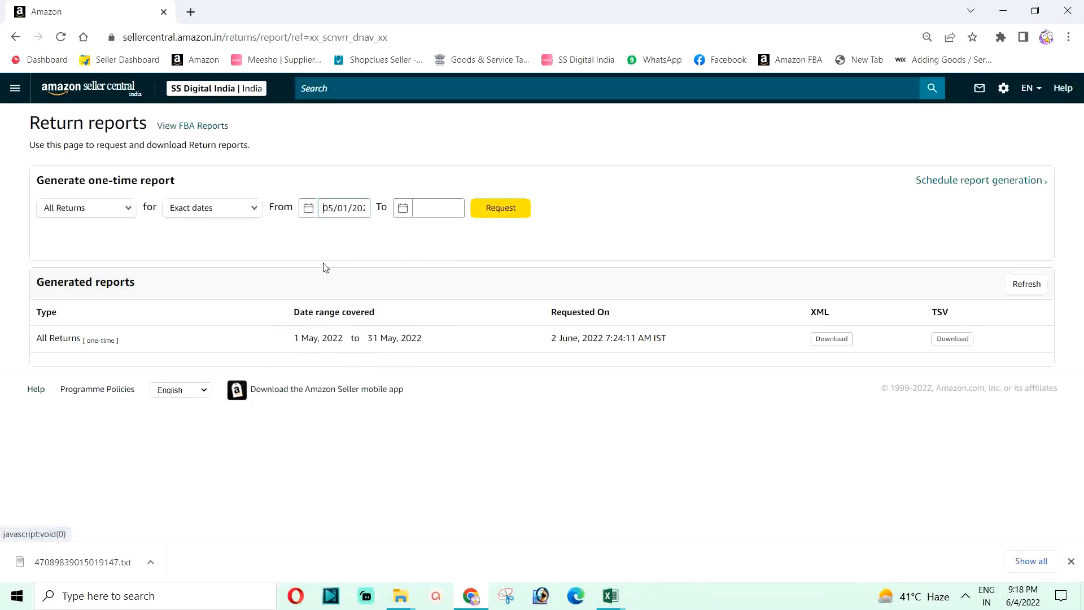
left_click(401, 210)
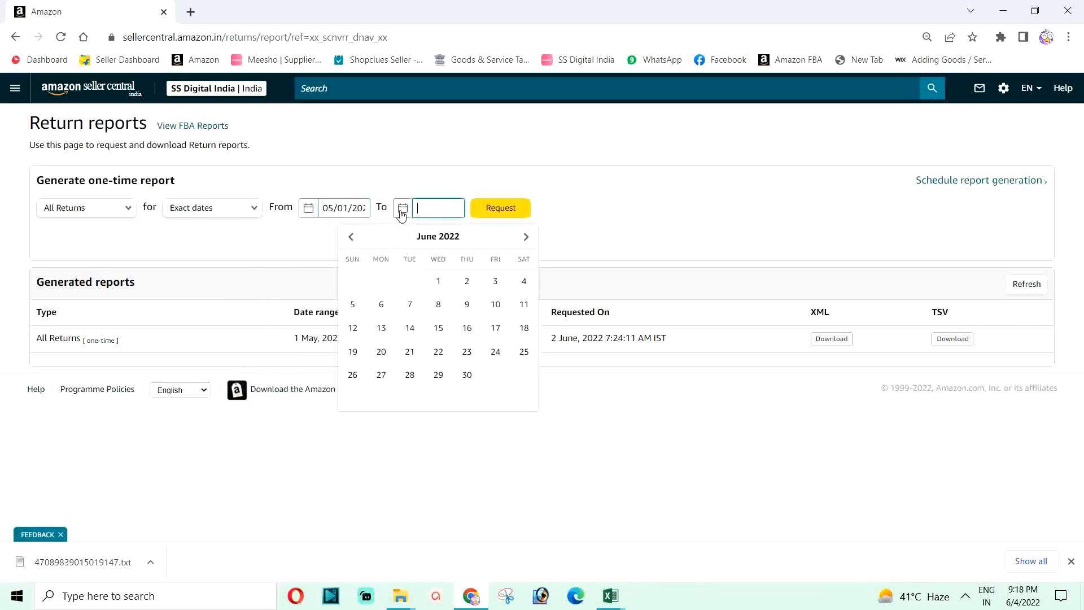
left_click(349, 238)
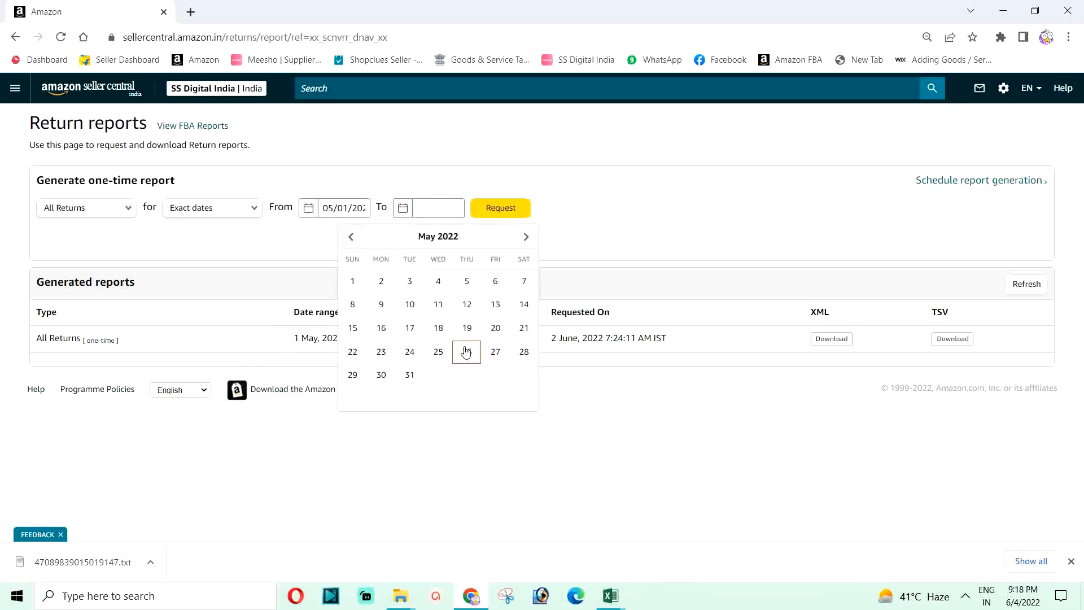
left_click(410, 383)
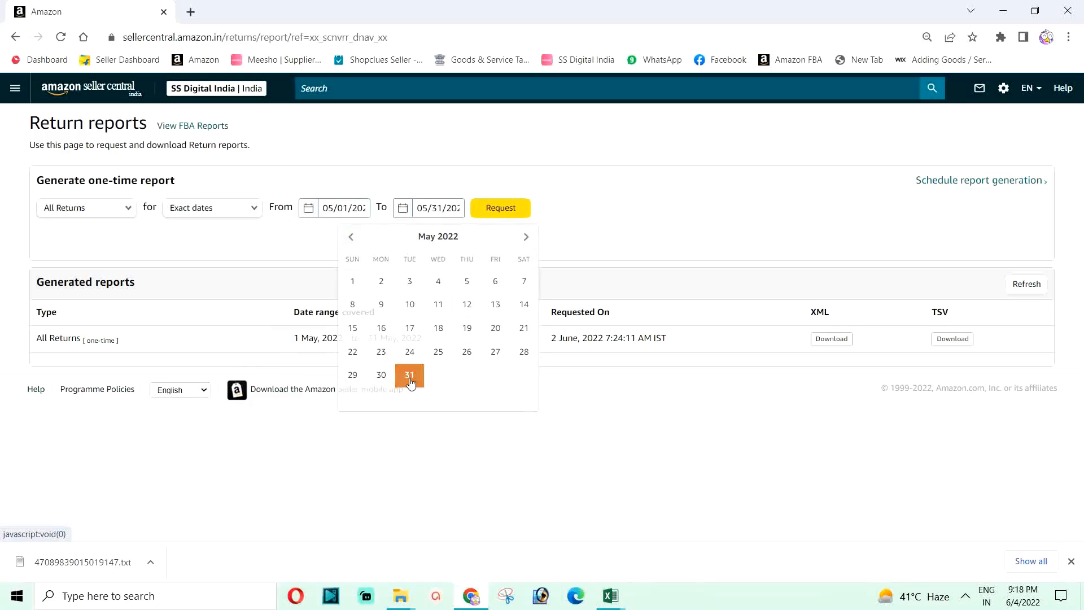
Step: Request the returns report and refresh the generated reports list to check its date range and the XML and TSV download formats
left_click(497, 208)
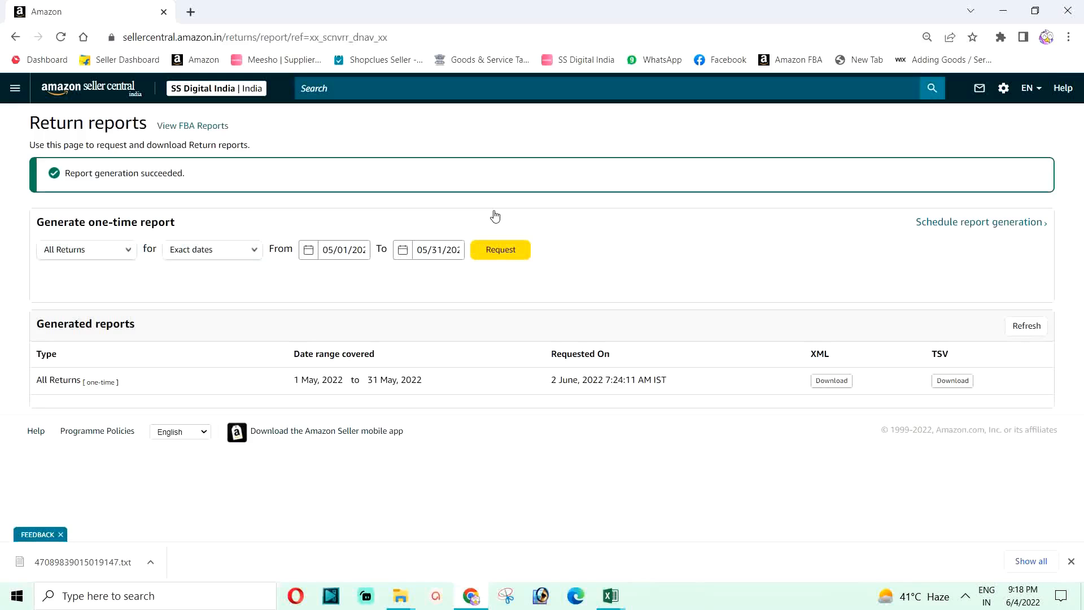
left_click(1018, 331)
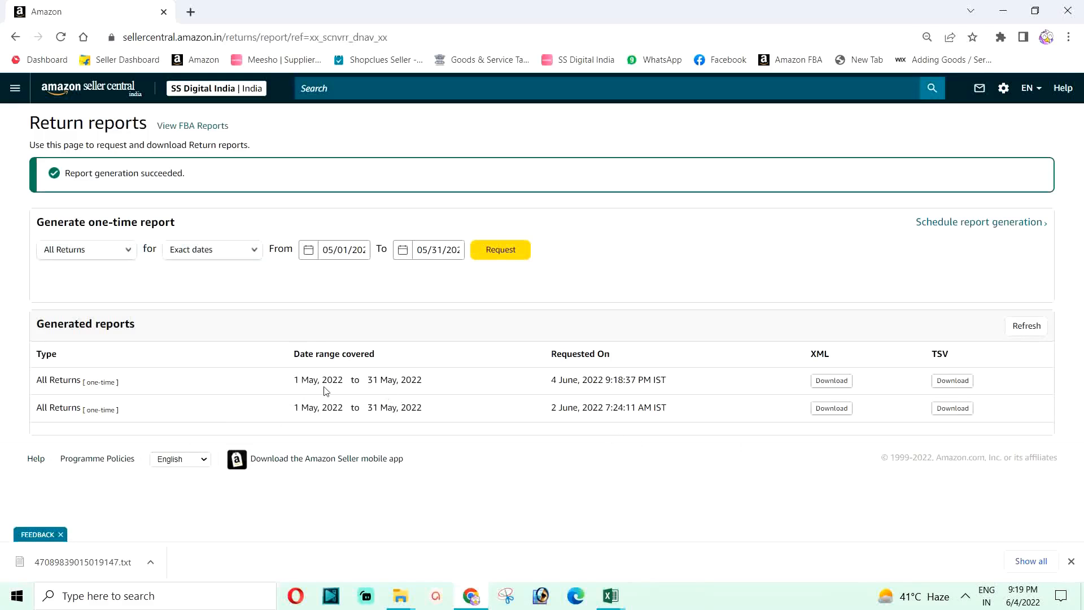
left_click_drag(286, 381, 432, 380)
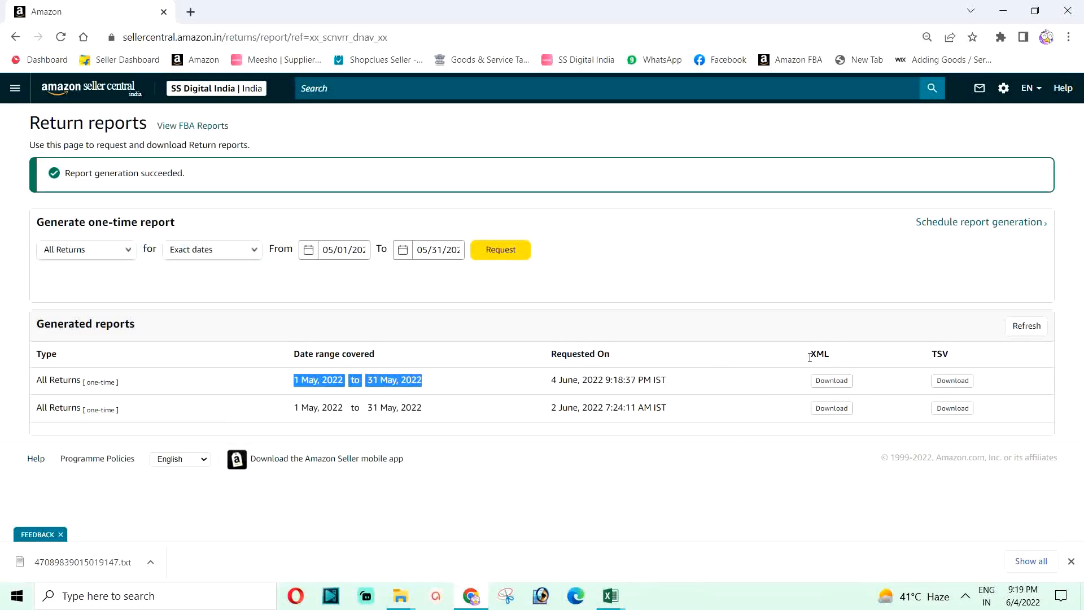
left_click_drag(811, 357, 837, 357)
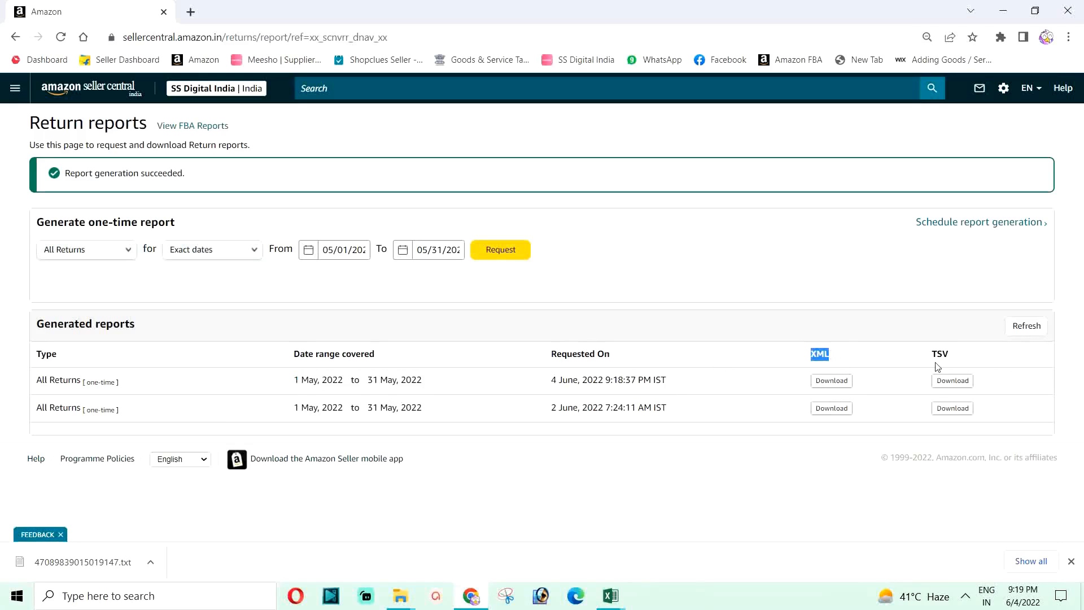
left_click(951, 354)
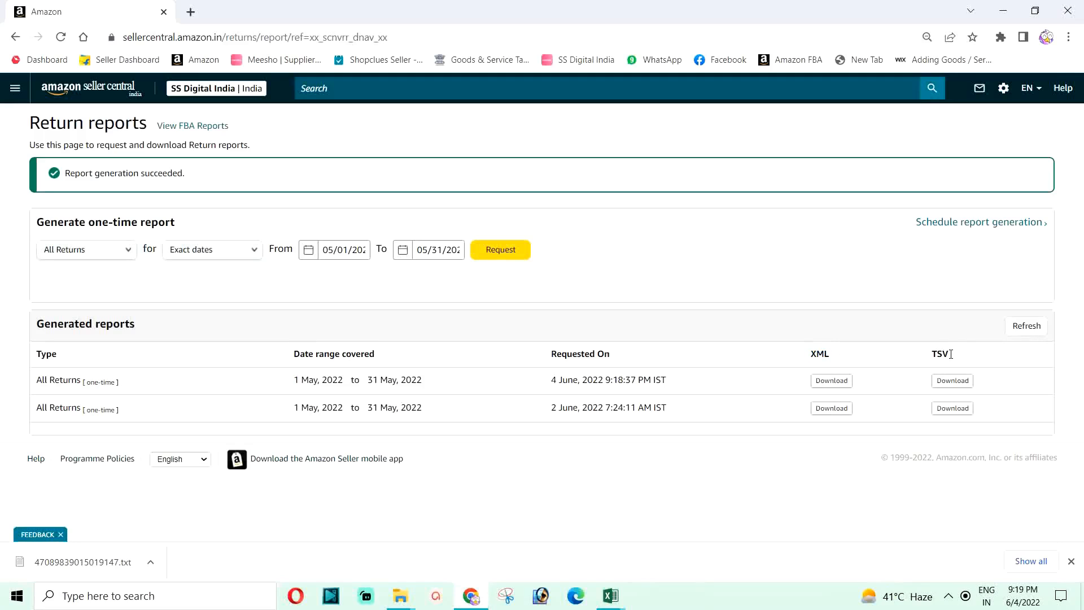
Step: Download the All Returns report requested on 4 June, 2022 in XML format
left_click_drag(951, 355, 931, 355)
left_click(811, 359)
left_click_drag(811, 360, 838, 361)
left_click(855, 359)
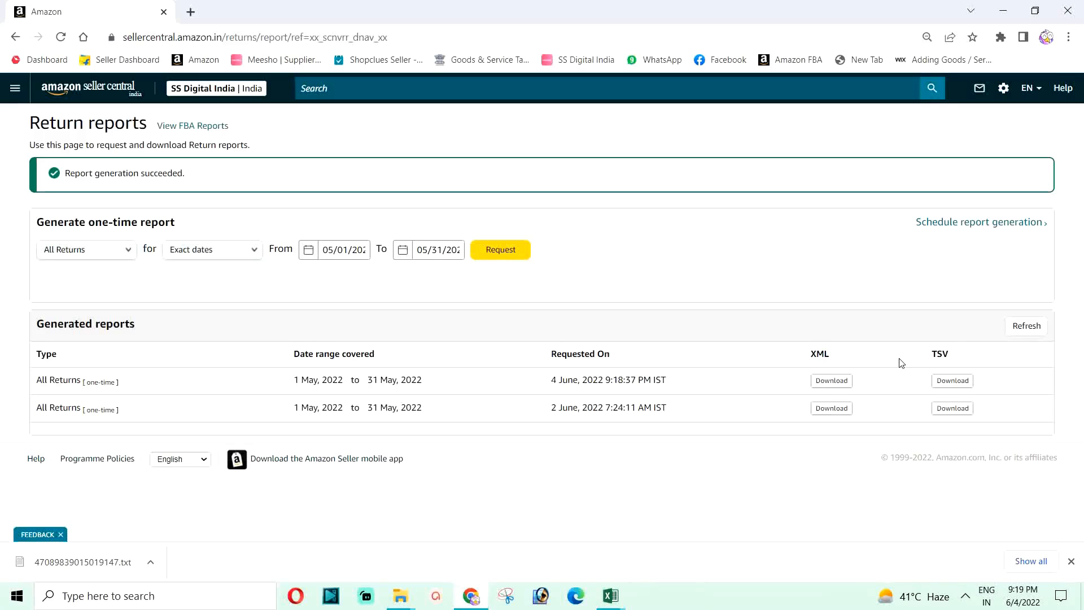
left_click(832, 383)
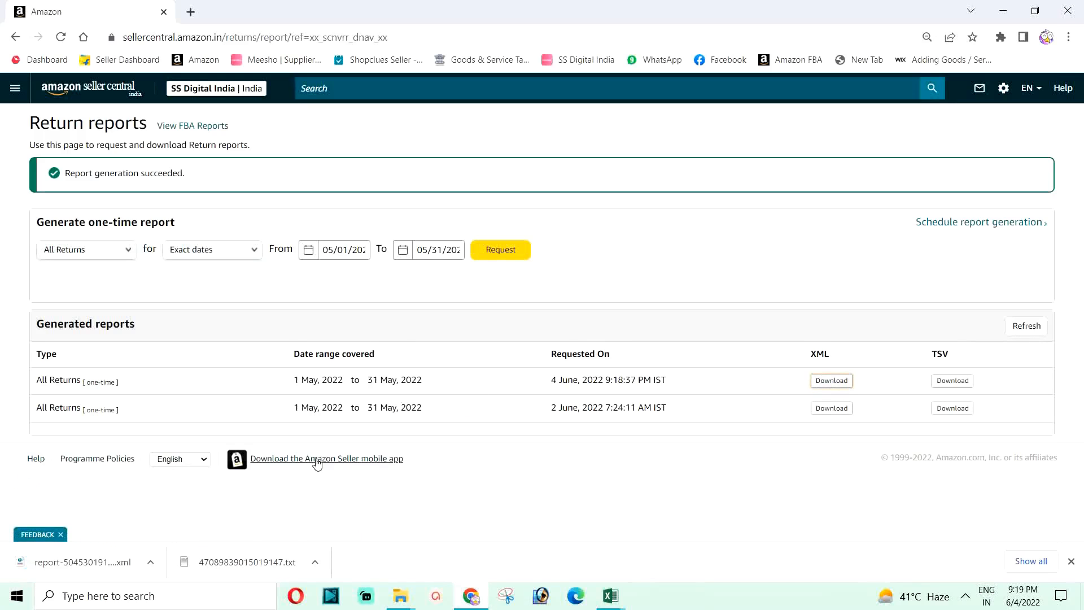
Step: View the downloaded XML returns report in Microsoft Edge, close the extra welcome page, and close Edge
left_click(67, 565)
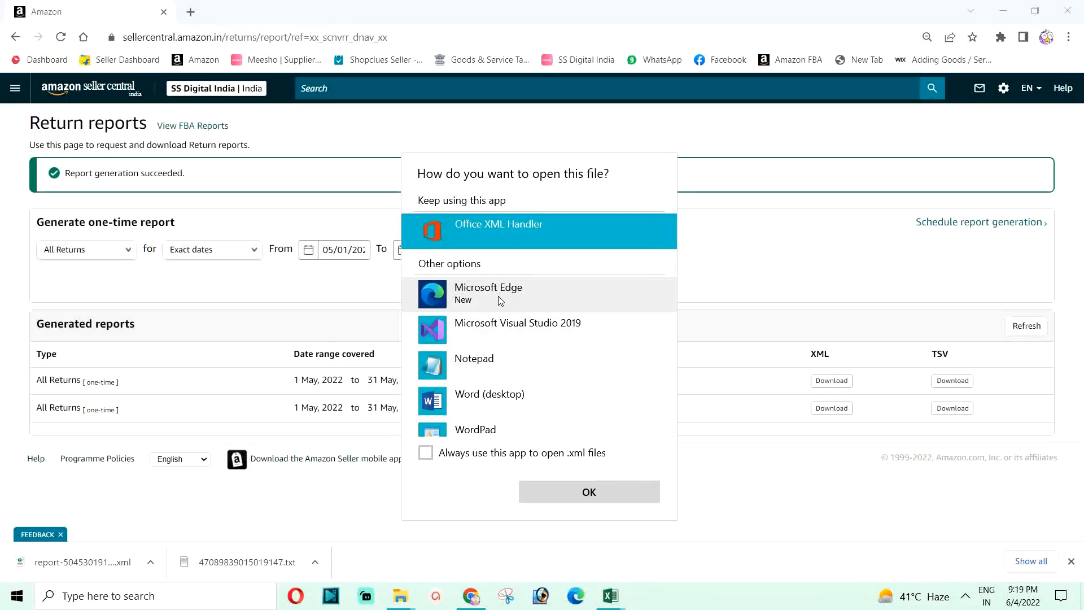
left_click(499, 299)
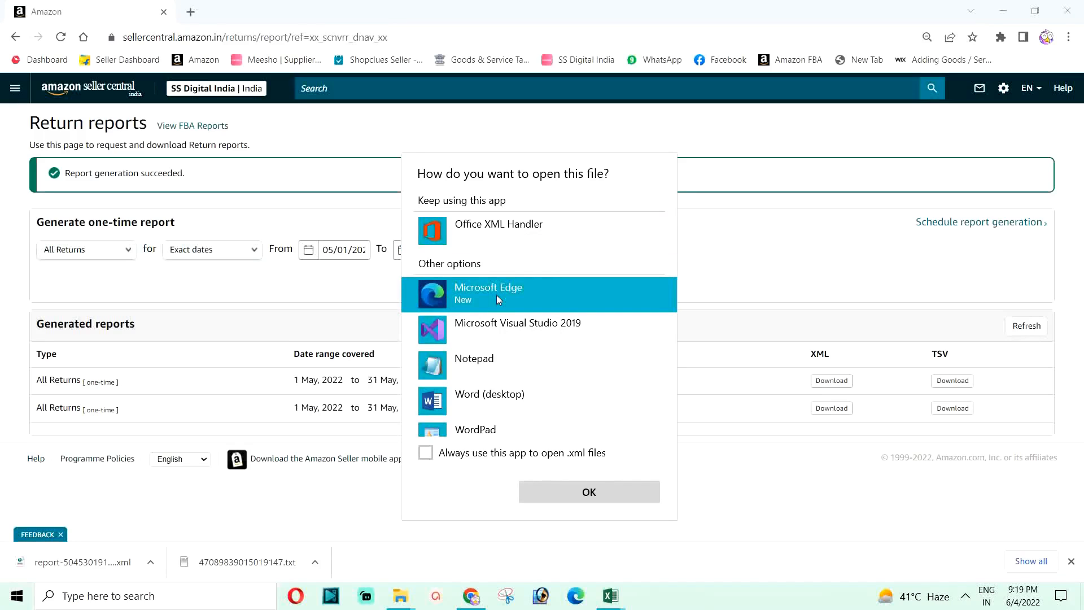
left_click(570, 499)
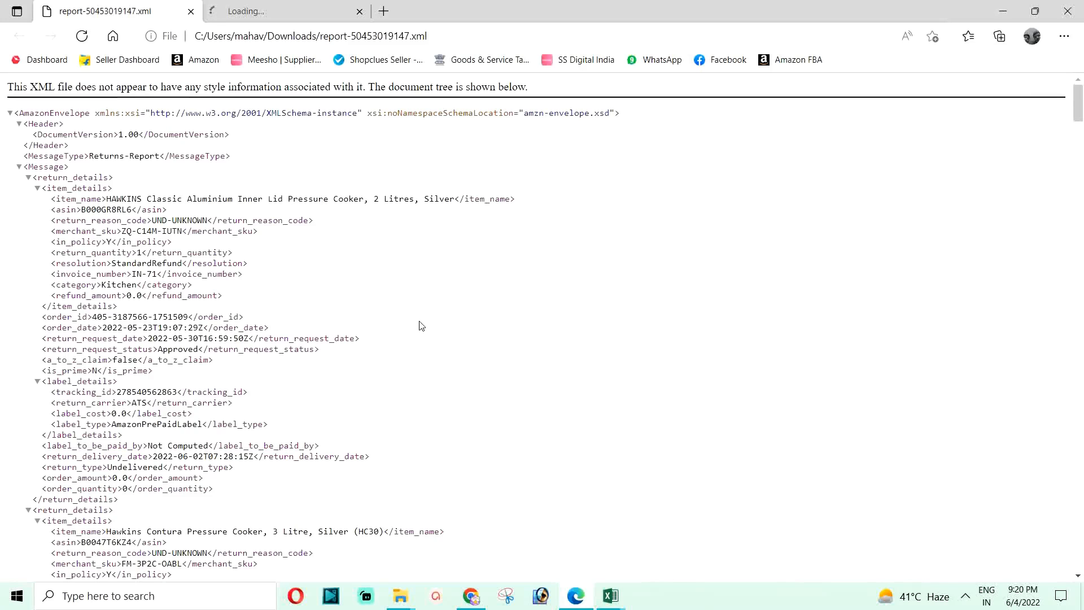
left_click(266, 10)
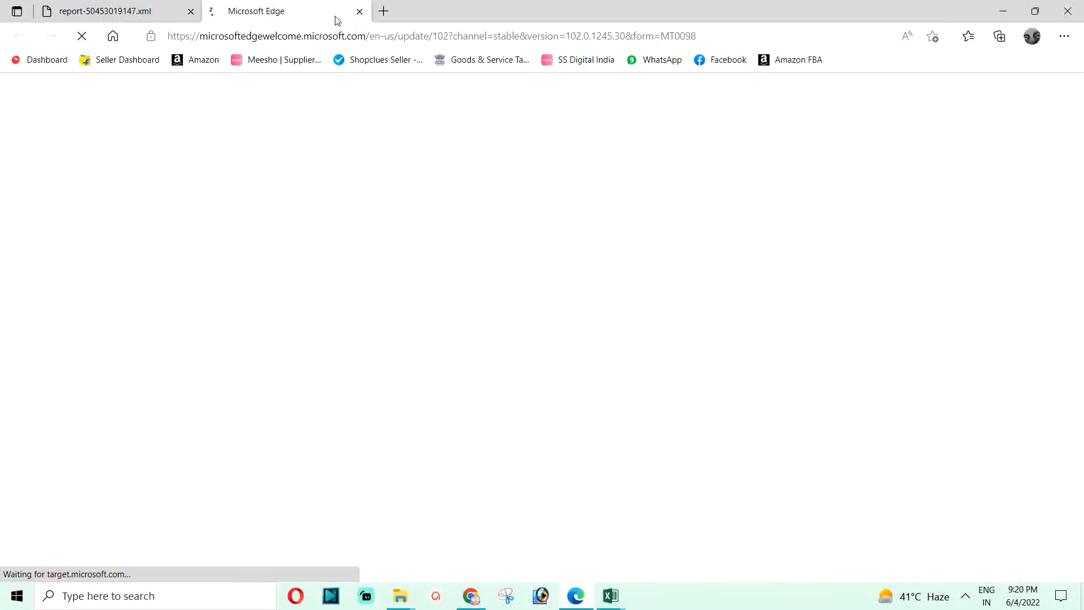
left_click(359, 11)
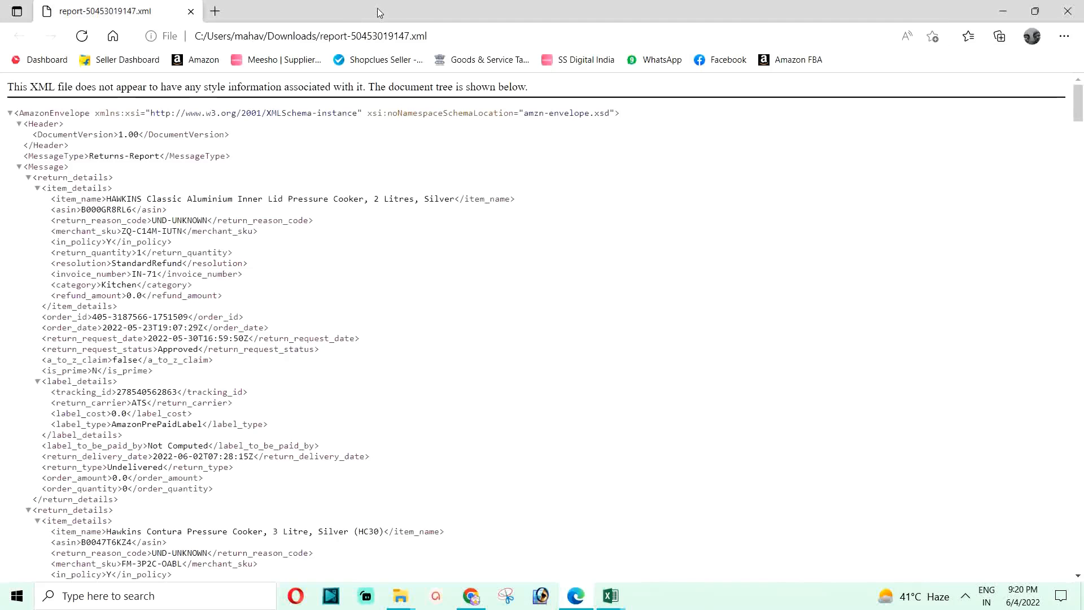
left_click(1079, 12)
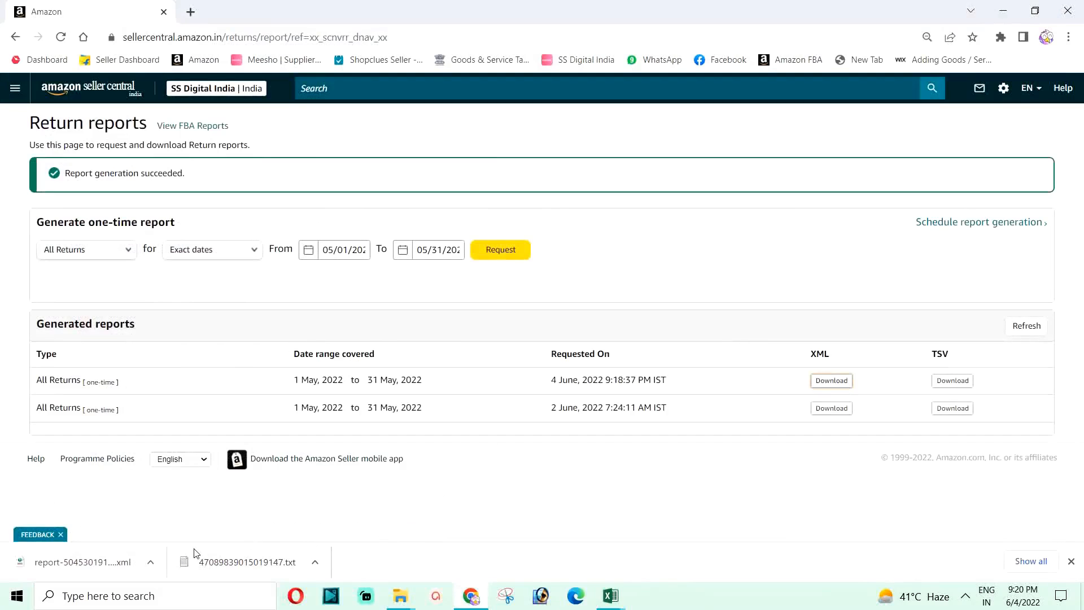
Step: Show the downloaded XML report in its folder and switch to the blank Book1 workbook in Excel
left_click(150, 562)
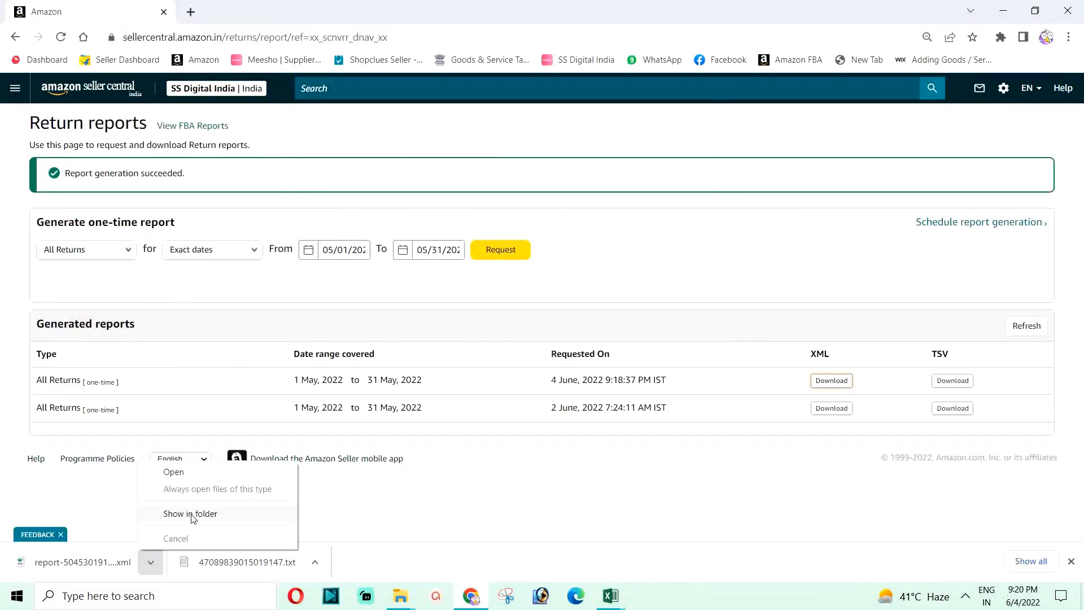
left_click(191, 514)
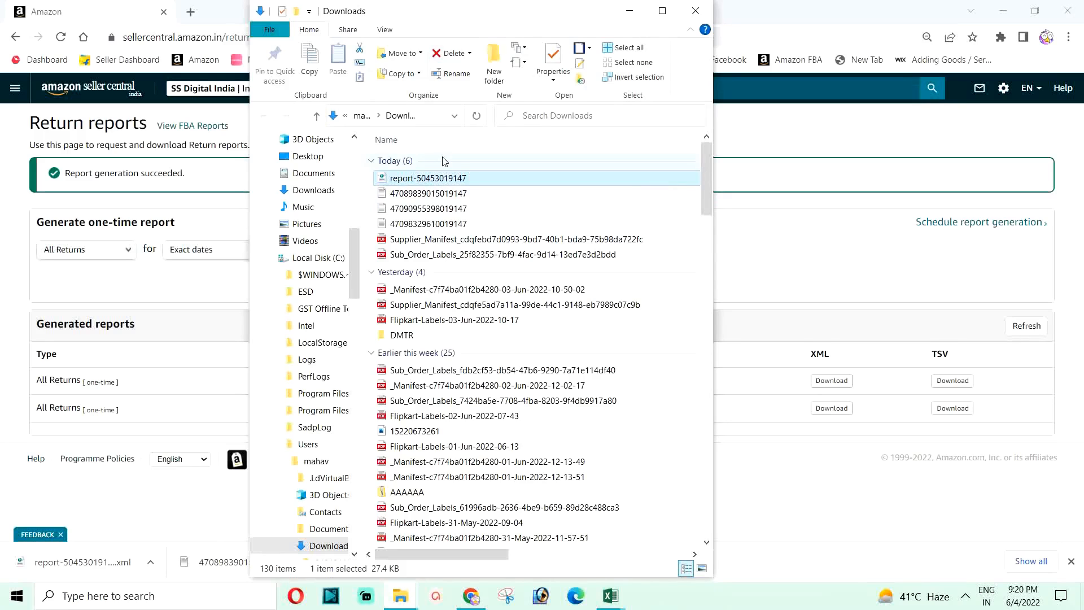
left_click(611, 599)
left_click(387, 482)
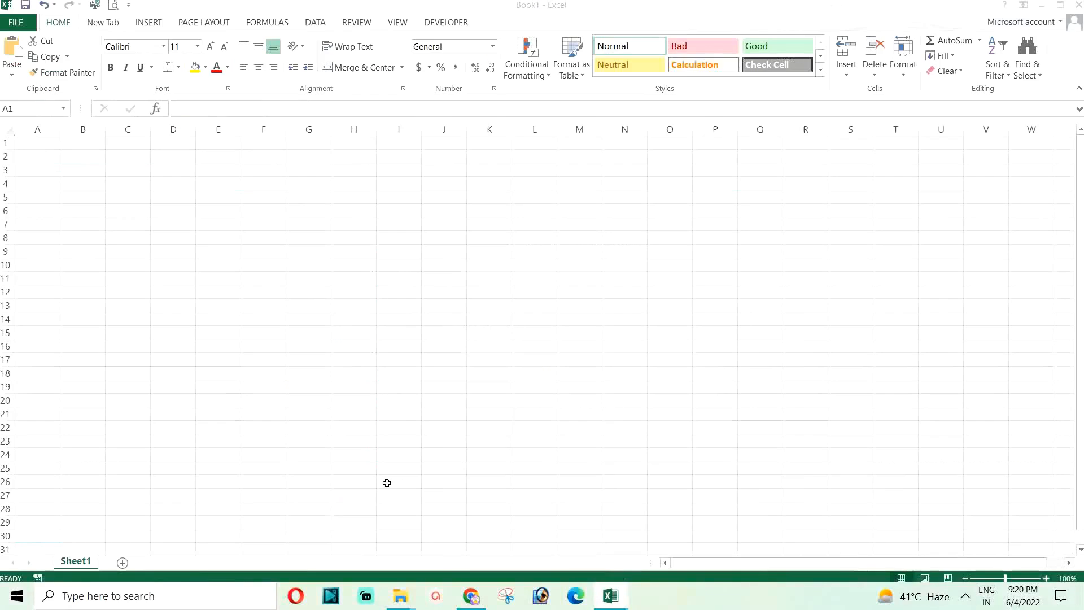
left_click(19, 20)
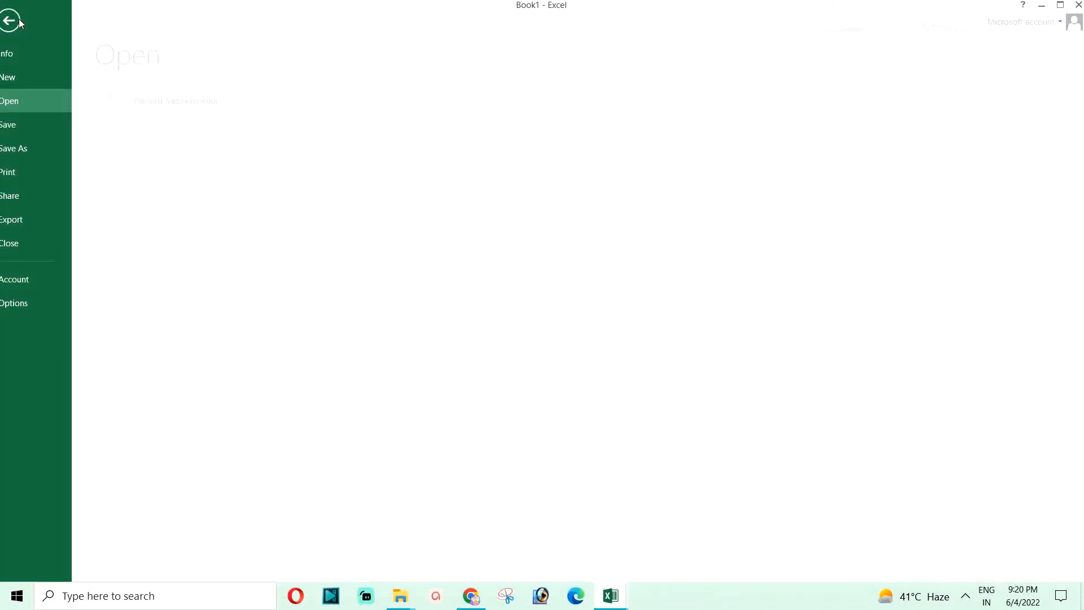
left_click(157, 186)
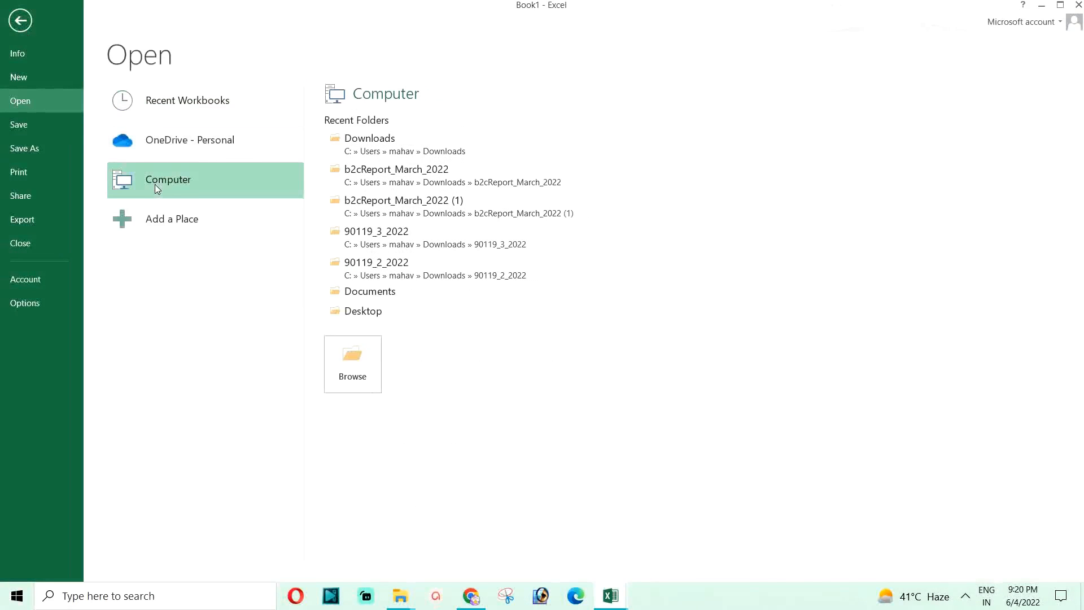
left_click(587, 157)
left_click(209, 125)
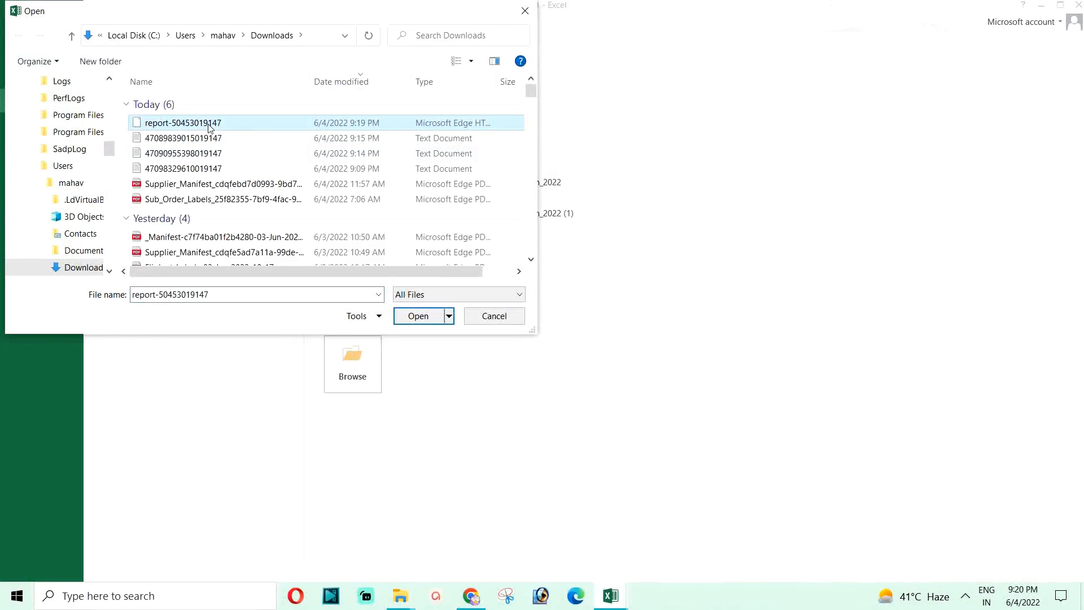
left_click_drag(537, 138, 880, 136)
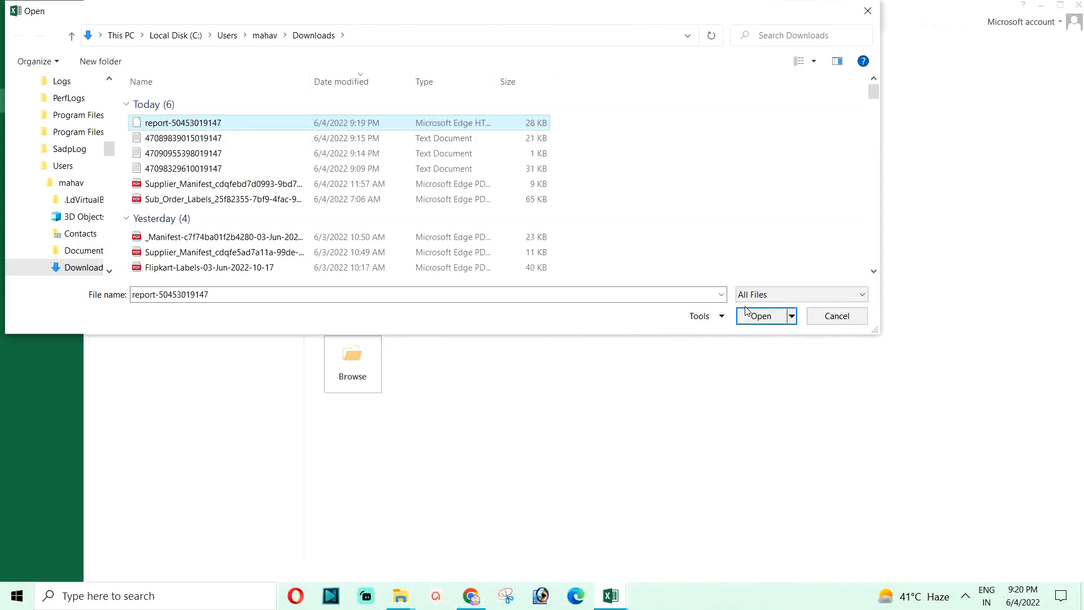
left_click(760, 315)
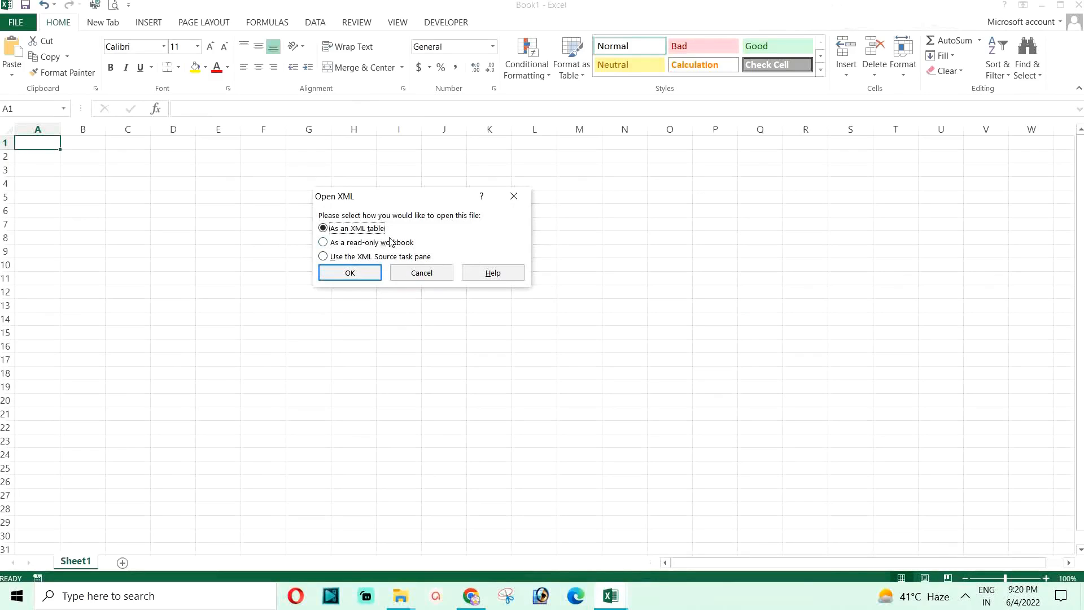
Step: Import the file as an XML table, letting Excel create a schema from the source data
left_click(350, 273)
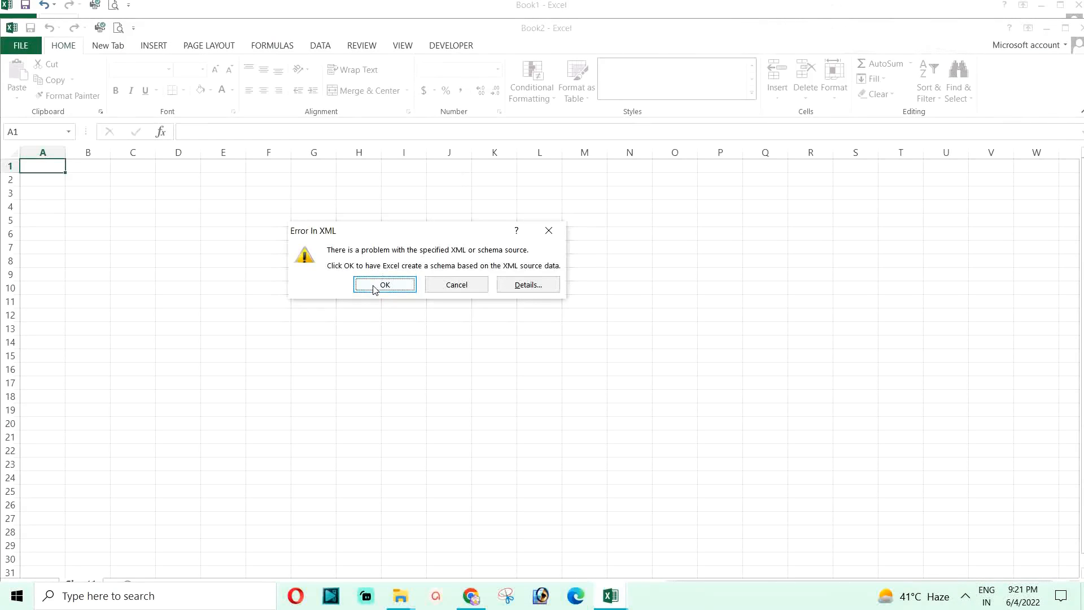
left_click(373, 288)
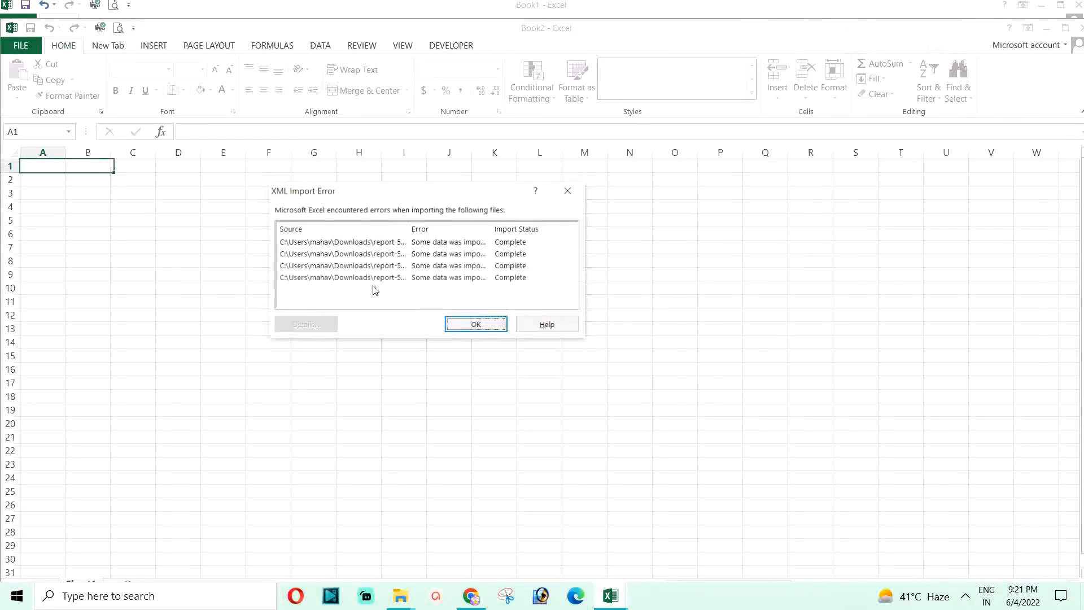
left_click(469, 326)
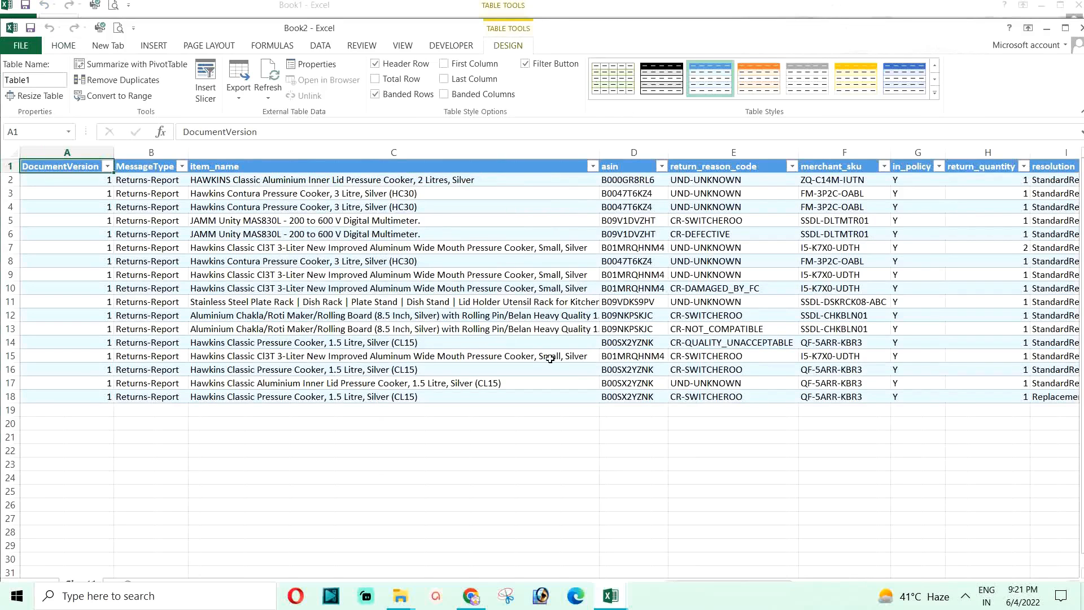
Step: Examine all columns of the imported returns table, from the message type through the SAFE-T claim and RMA fields, and return to the first column
left_click(160, 182)
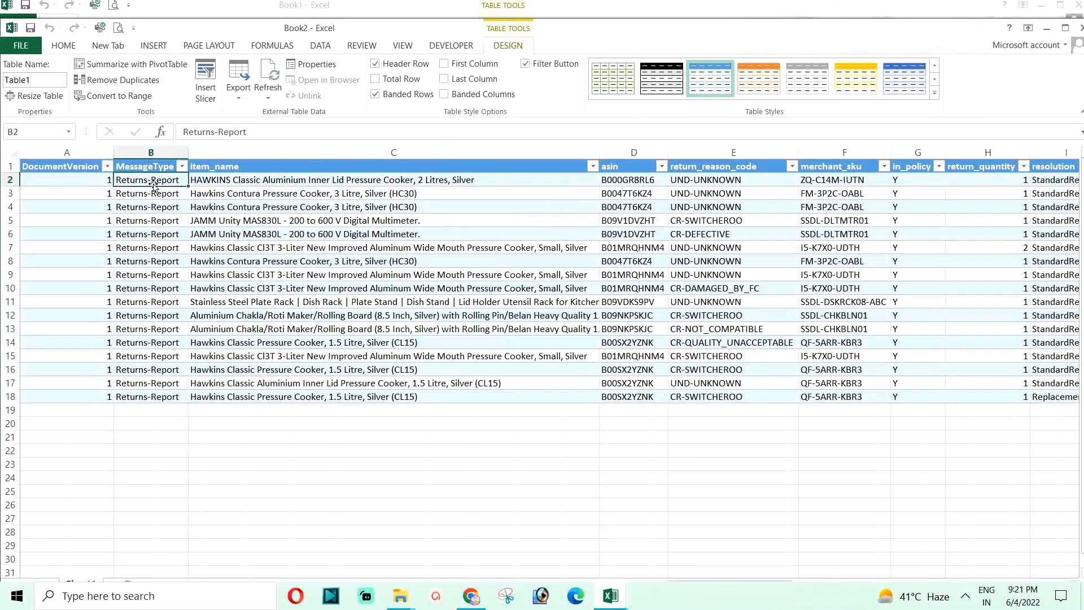
key("Right")
key("Right")
key("Right")
key("Right")
key("Right")
key("Right")
key("Right")
key("Right")
key("Right")
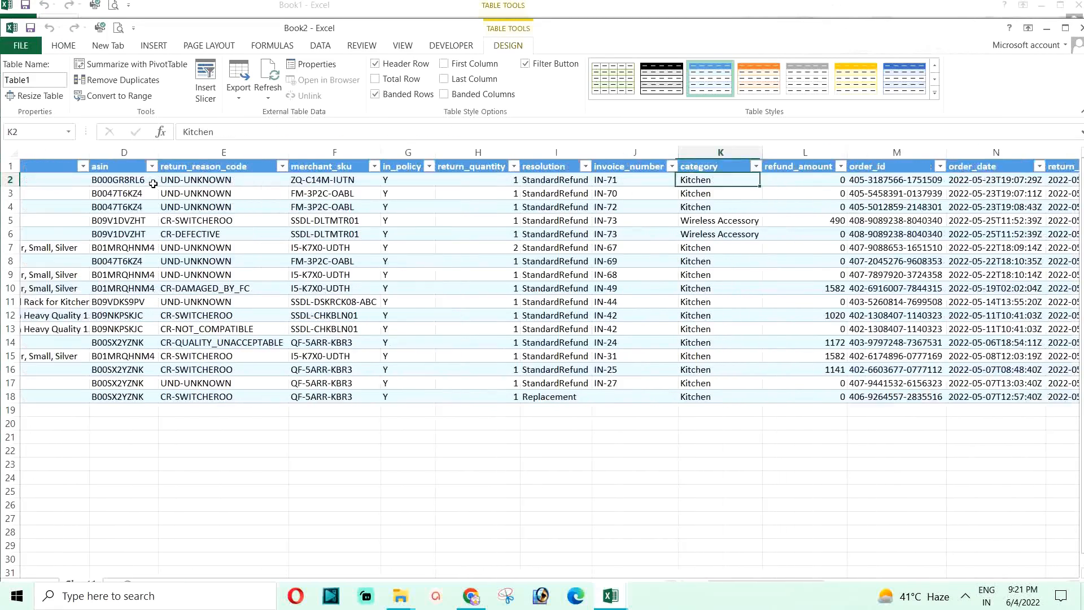
key("Right")
key("Right")
key("Right")
key("Right")
key("Right")
key("Right")
key("Right")
key("Right")
key("Right")
key("Right")
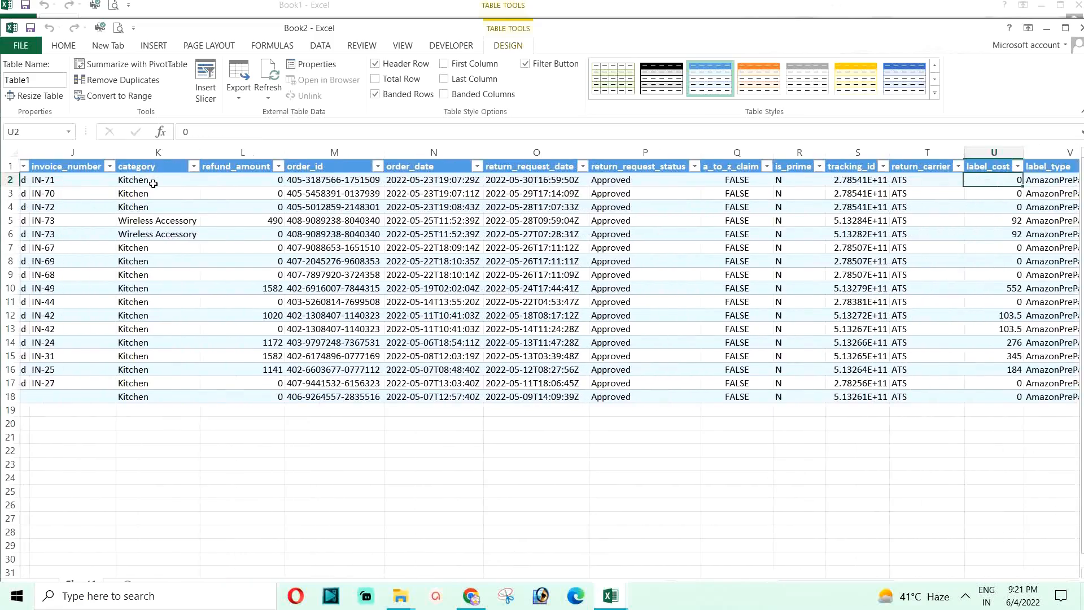
key("Right")
key("Right")
key("Right")
key("Right")
key("Right")
key("Right")
key("Right")
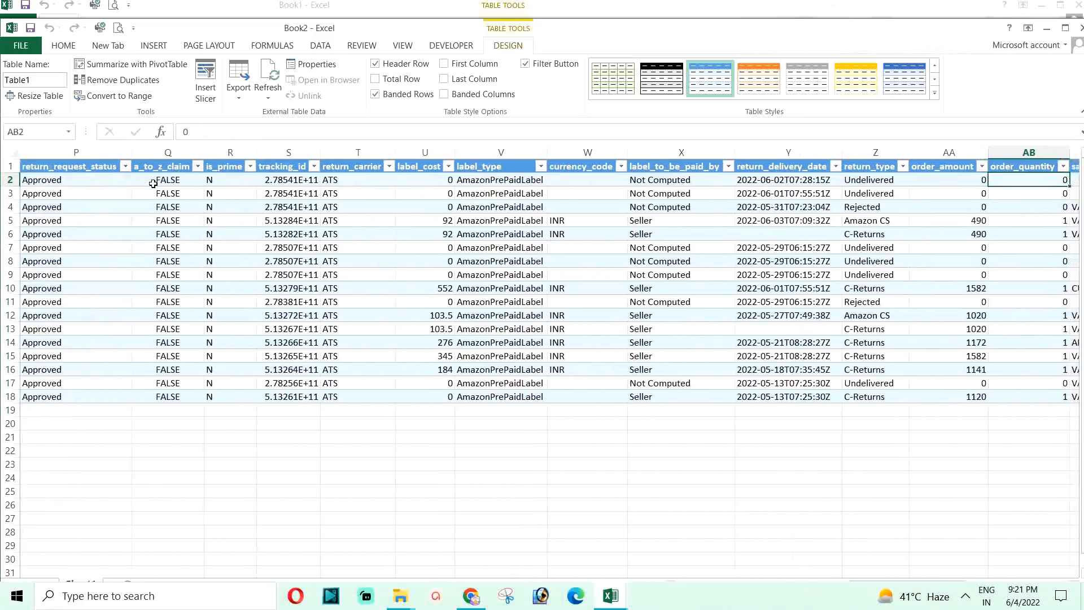
key("Right")
key("Right")
key("Right")
key("Right")
key("Right")
key("Right")
key("Right")
key("Right")
key("Right")
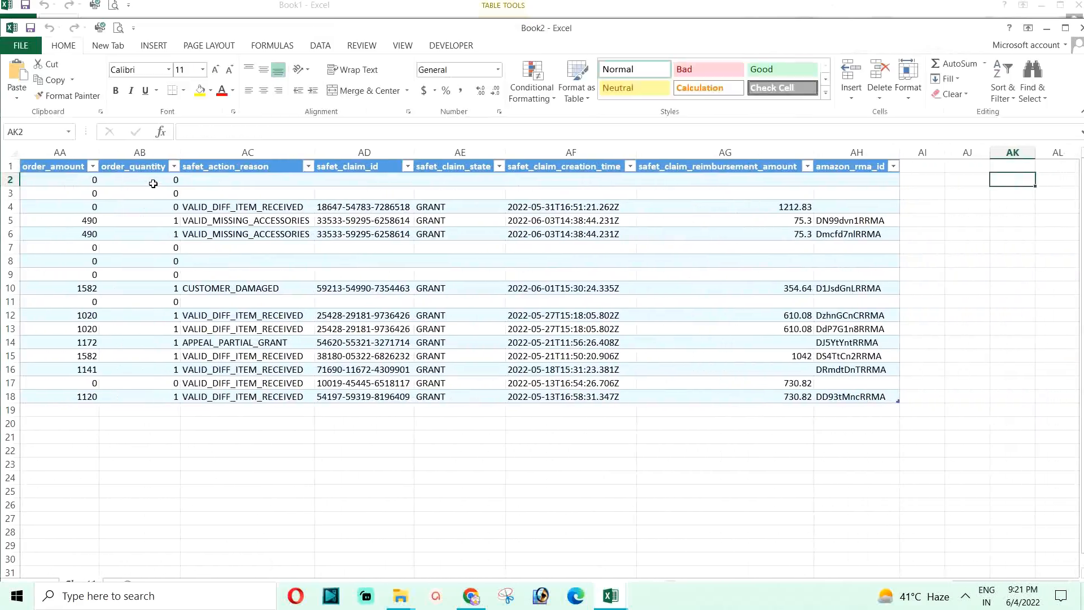
key("Left")
key("Left")
key("Left")
key("Left")
key("Left")
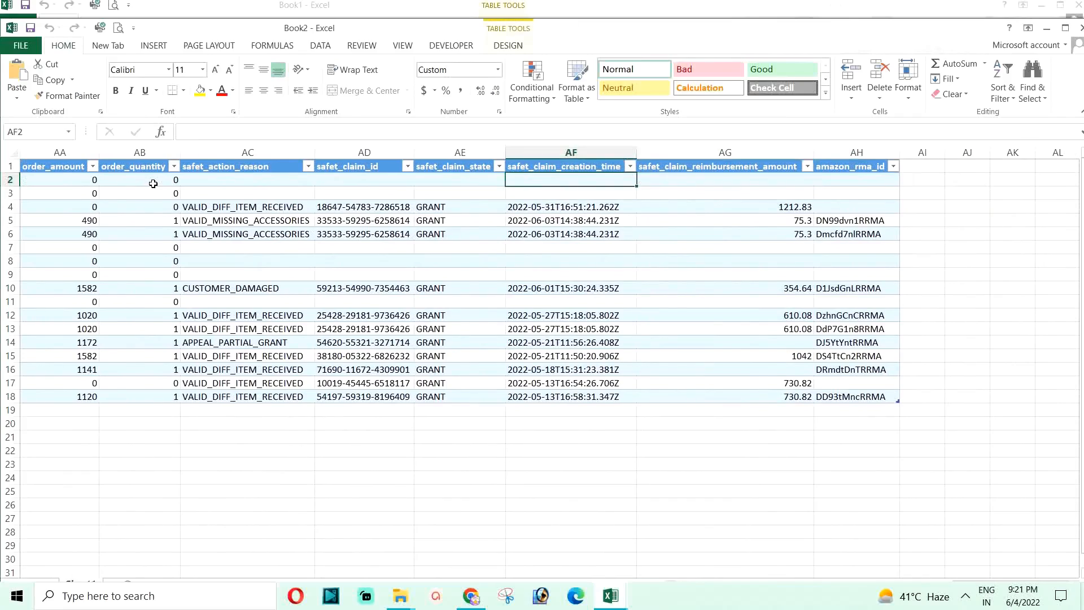
key("Left")
key("Left")
key("Left")
key("Left")
key("Left")
key("Left")
key("Left")
key("Left")
key("Left")
key("Left")
key("Left")
key("Left")
key("Left")
key("Left")
key("Left")
key("Left")
key("Left")
key("Left")
key("Left")
key("Left")
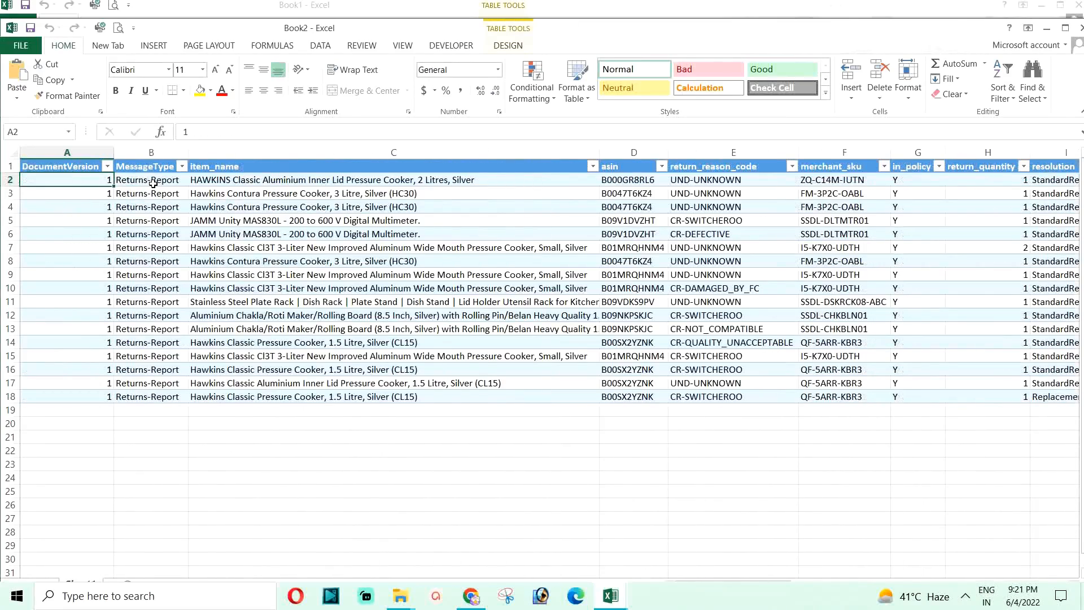
Step: Look through the return records row by row down to the end of the table
key("Down")
key("Down")
key("Down")
key("Down")
key("Down")
key("Down")
key("Down")
key("Down")
key("Right")
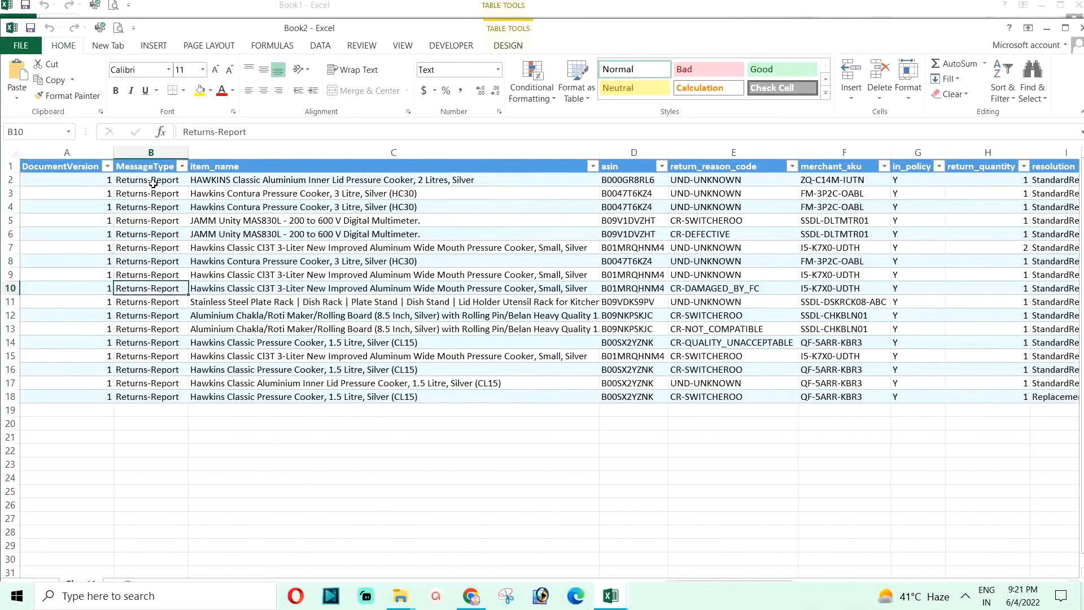
key("Down")
key("Down")
key("Down")
key("Down")
key("Down")
key("Down")
key("Down")
key("Down")
key("Down")
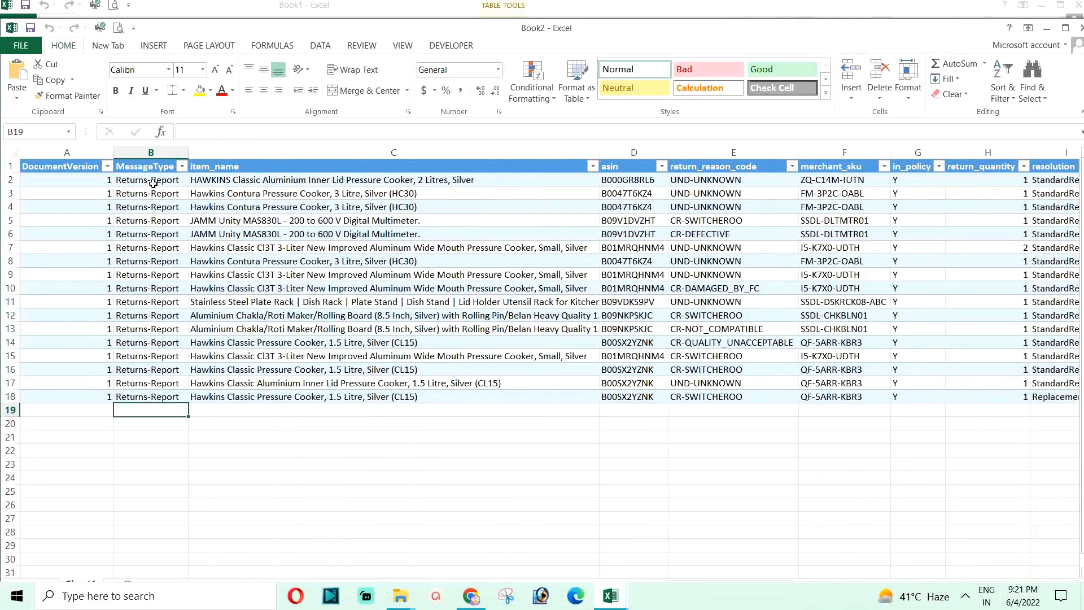
Step: Switch back to Chrome, download the 4 June, 2022 returns report in TSV format, and show the file in its folder
left_click(472, 599)
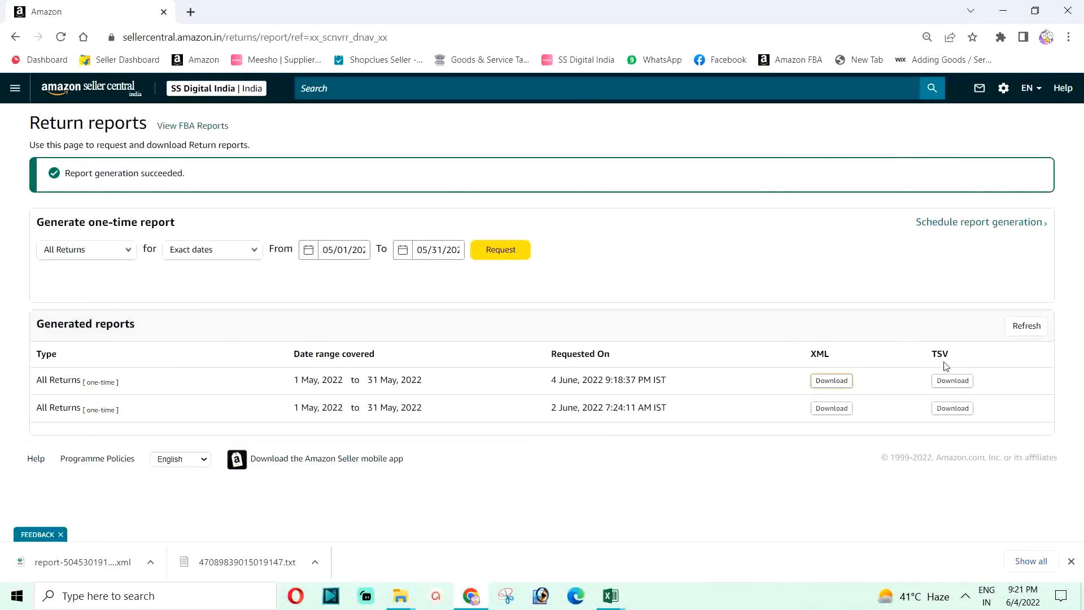
left_click(949, 382)
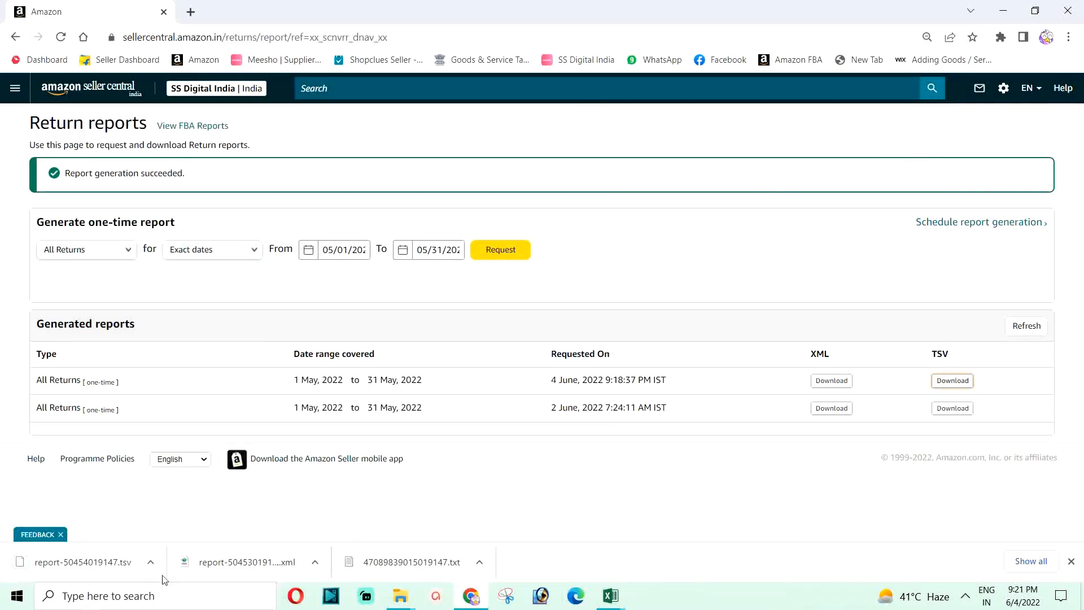
left_click(151, 563)
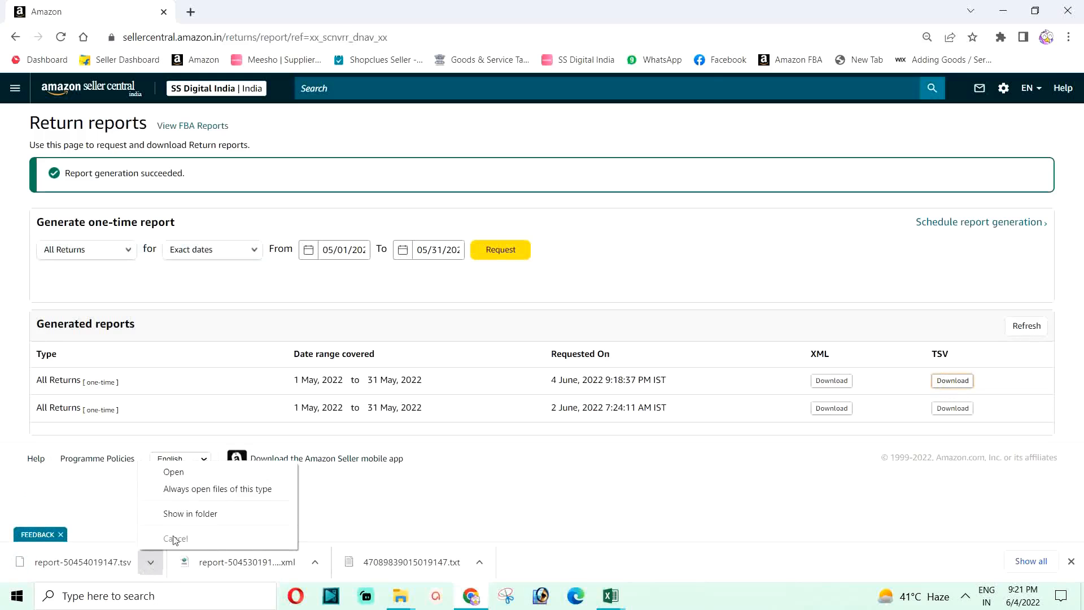
left_click(192, 515)
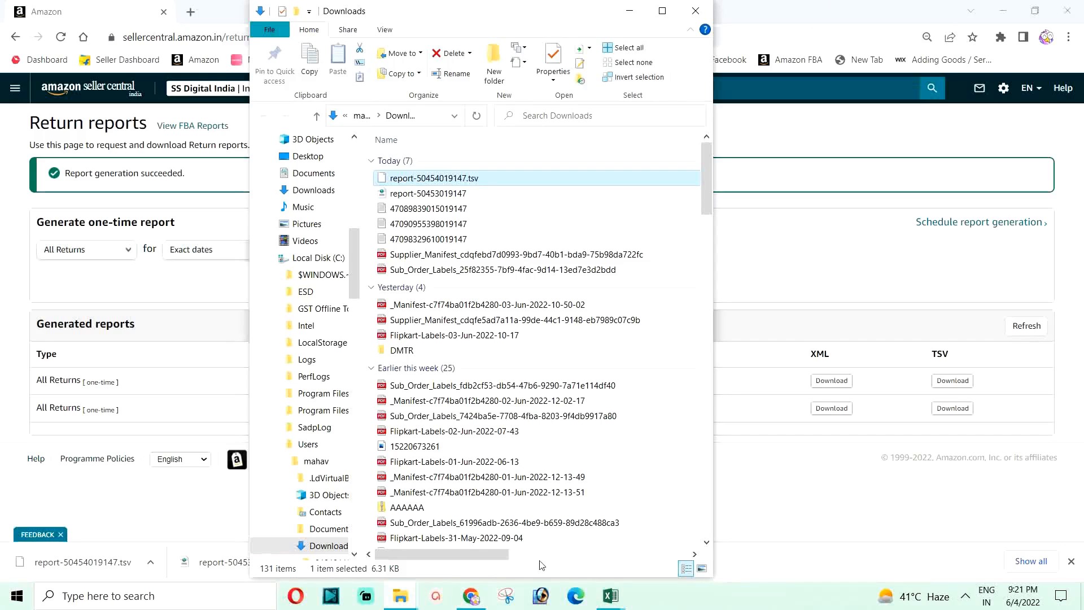
Step: Switch to Excel and open report-50454019147.tsv from the Downloads folder
left_click(611, 595)
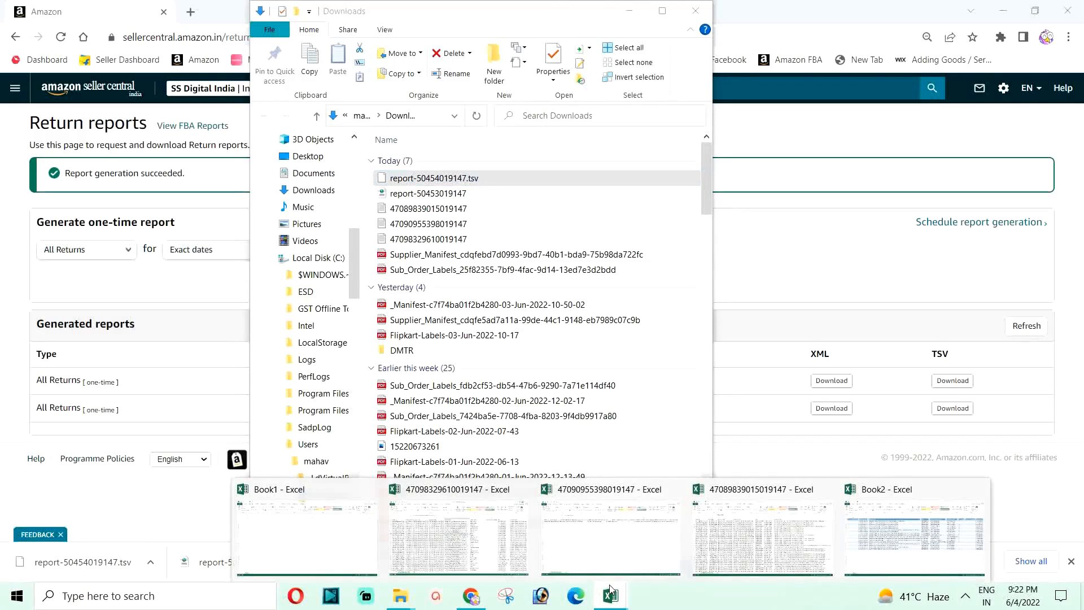
left_click(593, 534)
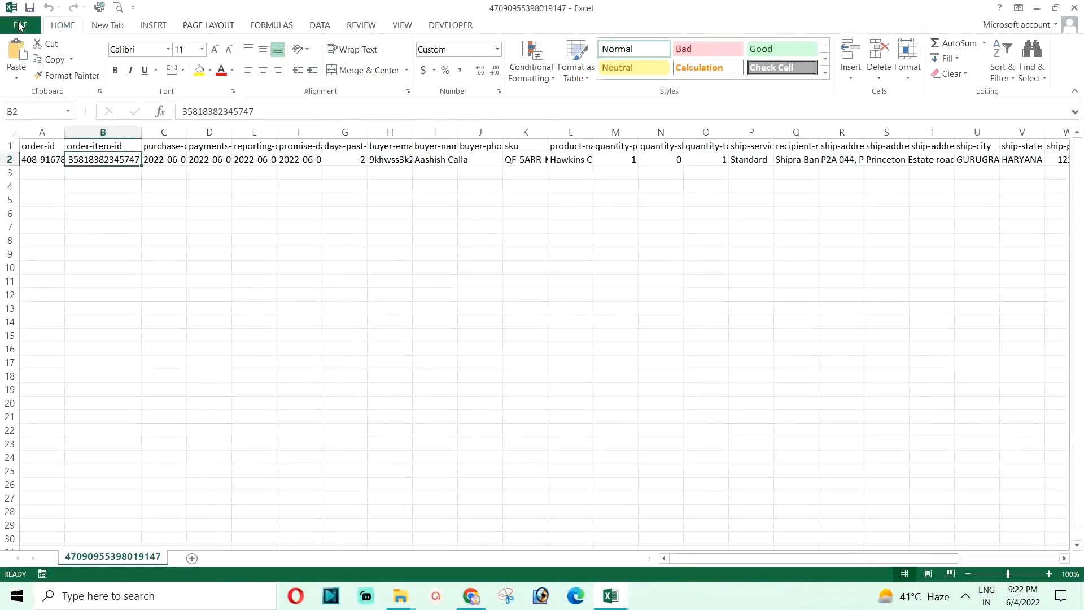
left_click(20, 25)
left_click(30, 107)
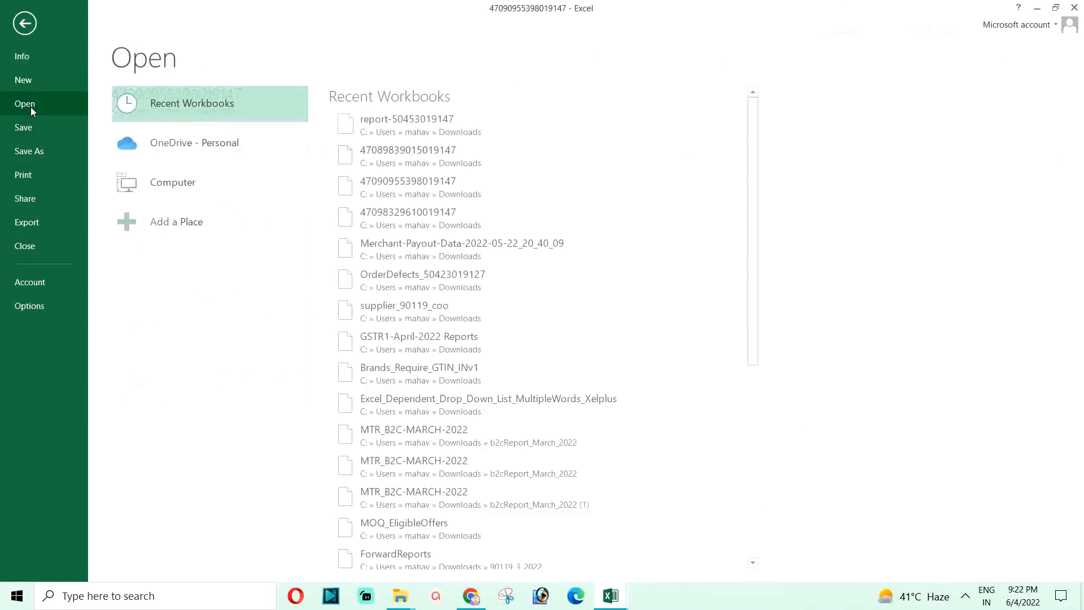
left_click(177, 193)
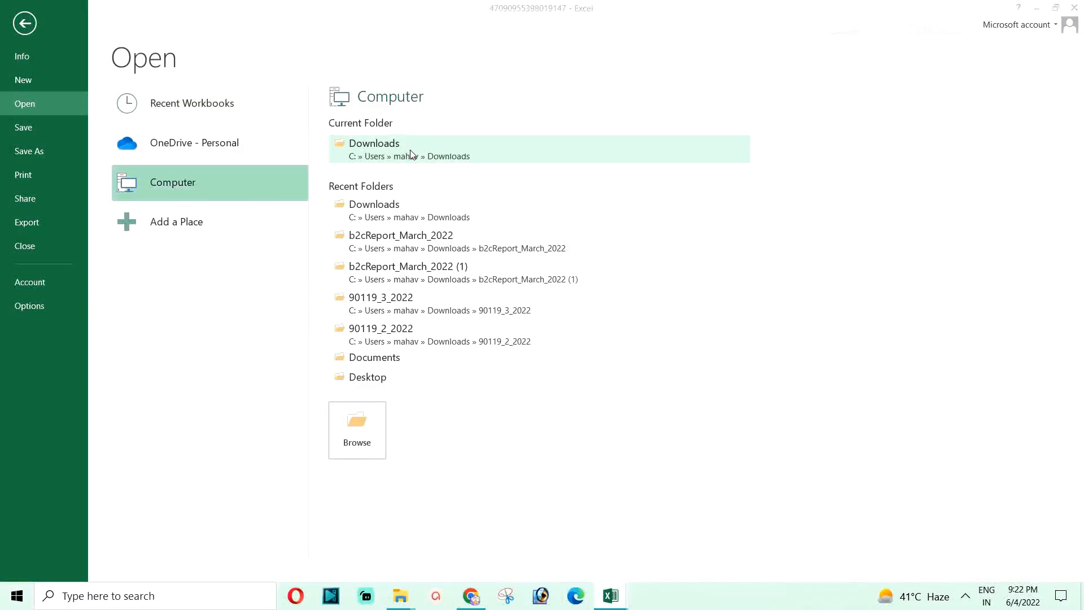
left_click(439, 149)
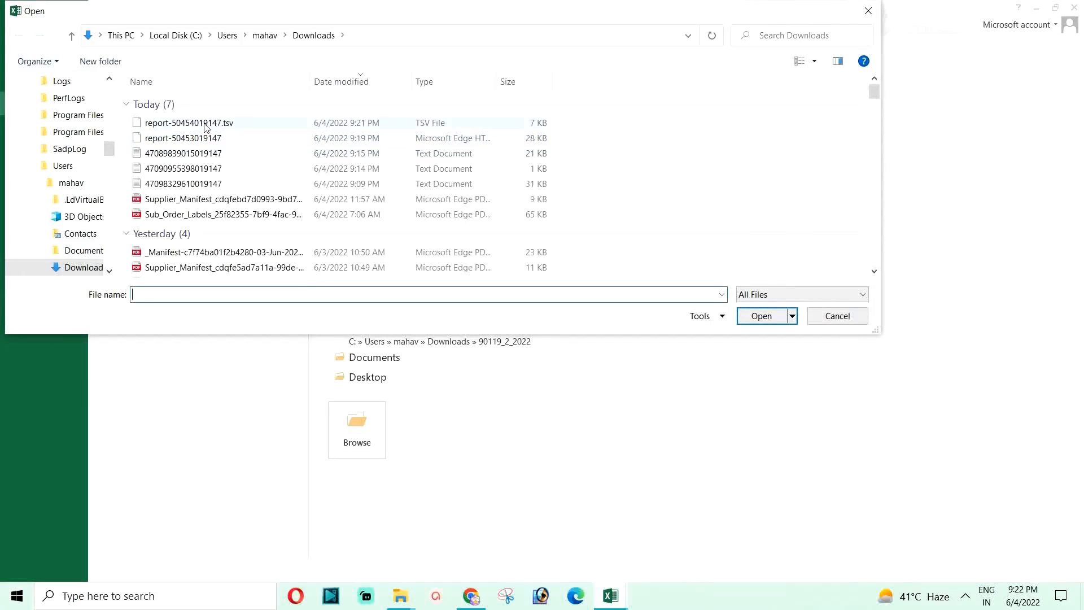
left_click(205, 124)
left_click(759, 316)
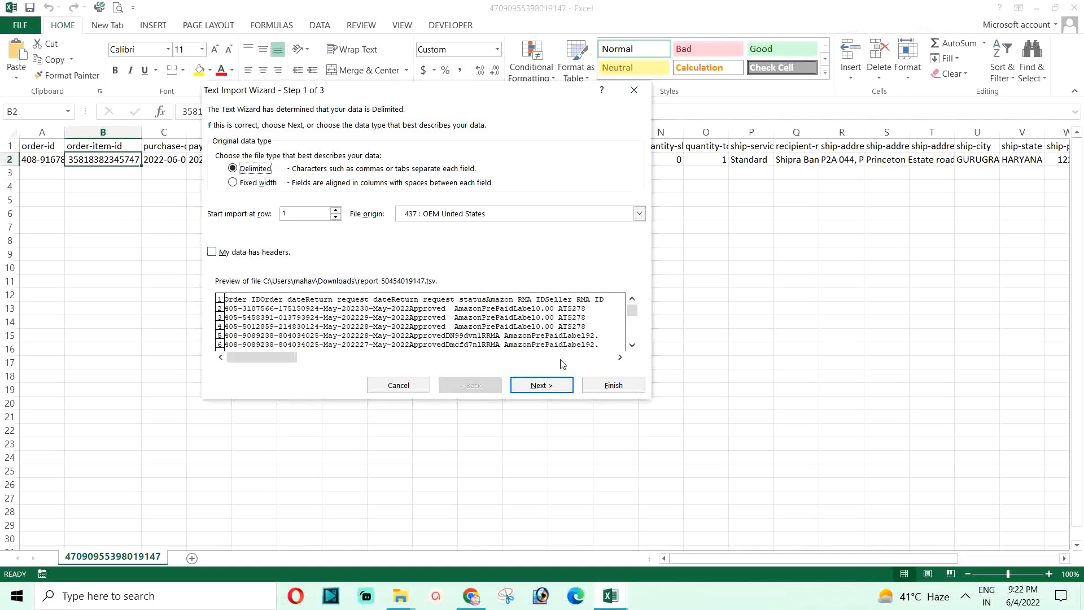
Step: Import the TSV report as delimited text, keeping the General column data format
left_click(538, 385)
left_click(539, 385)
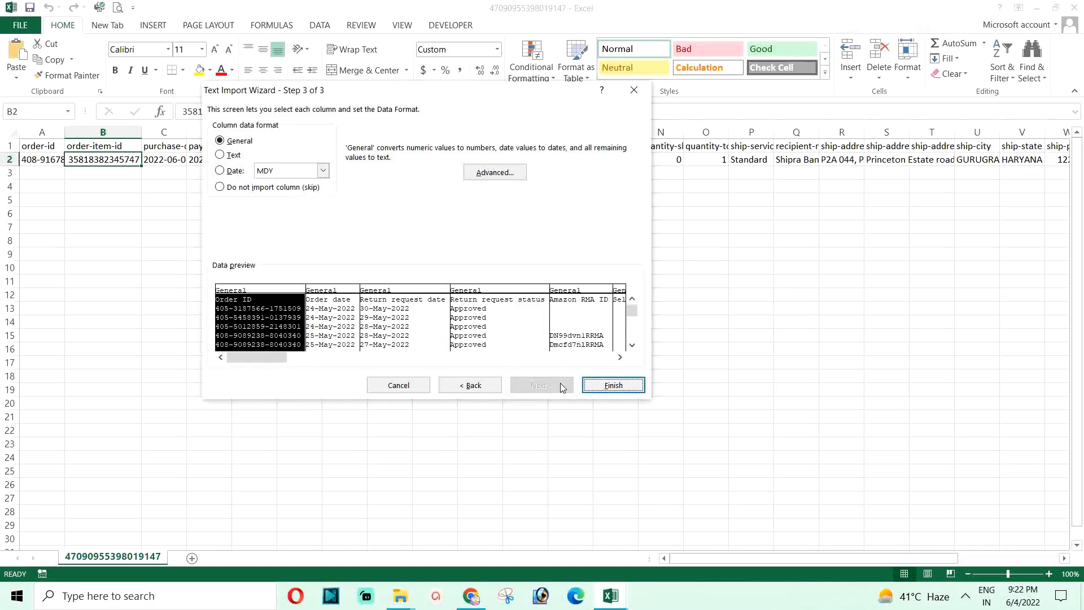
left_click(613, 385)
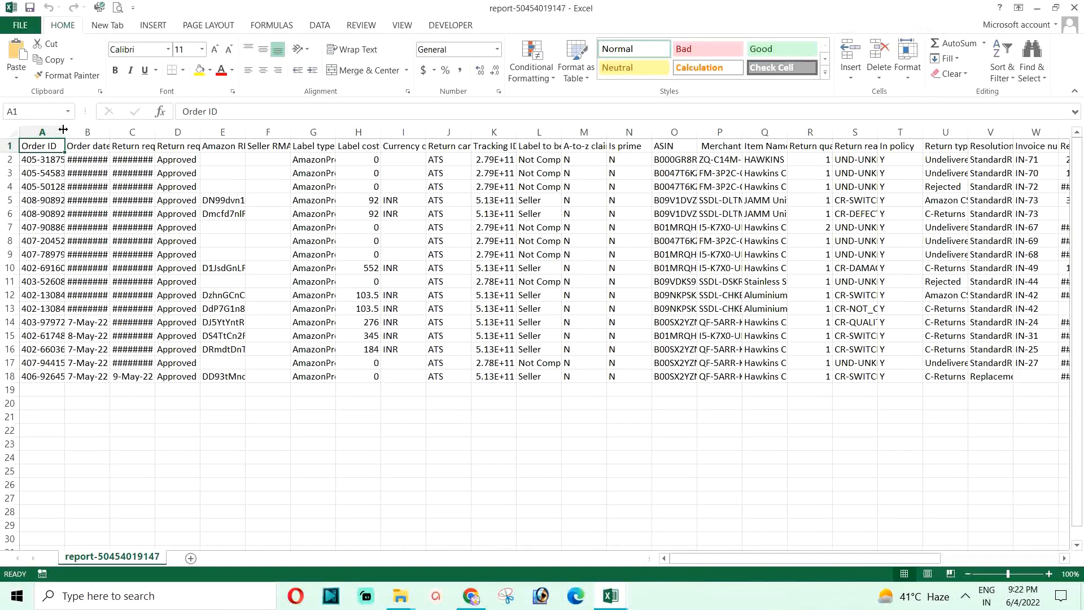
Step: Auto-fit the width of all columns in the returns sheet to their contents, and switch back to Chrome
left_click(11, 134)
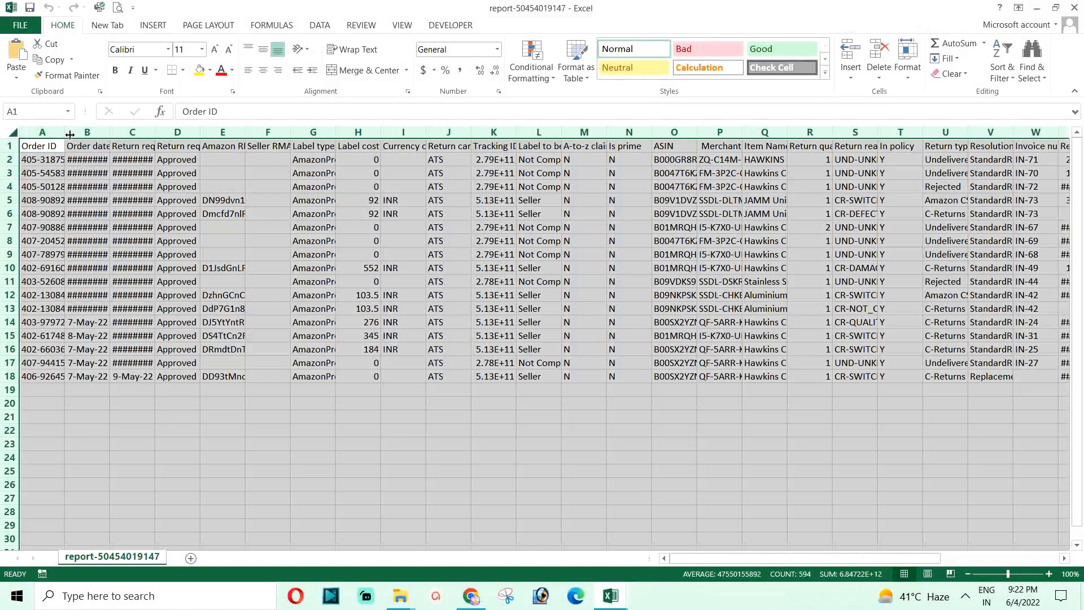
left_click_drag(65, 131, 65, 131)
double_click(65, 131)
left_click(261, 226)
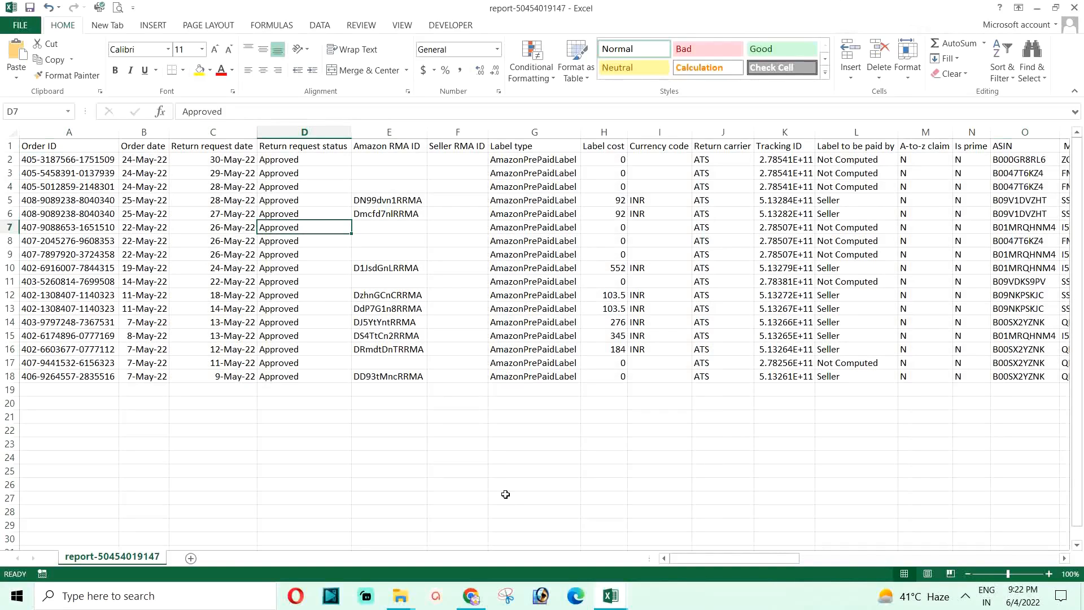
left_click(471, 596)
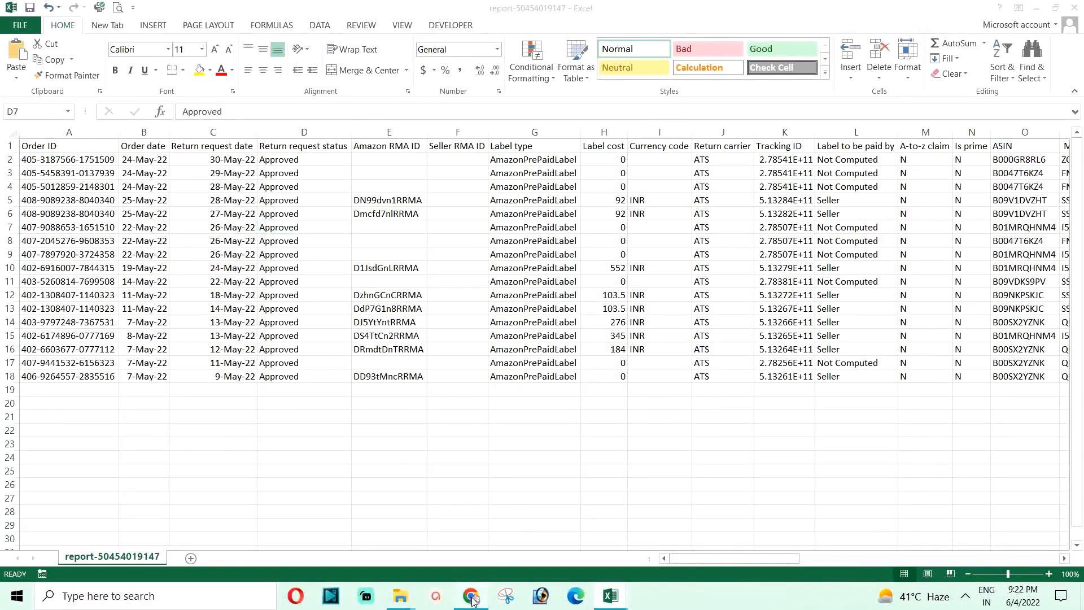